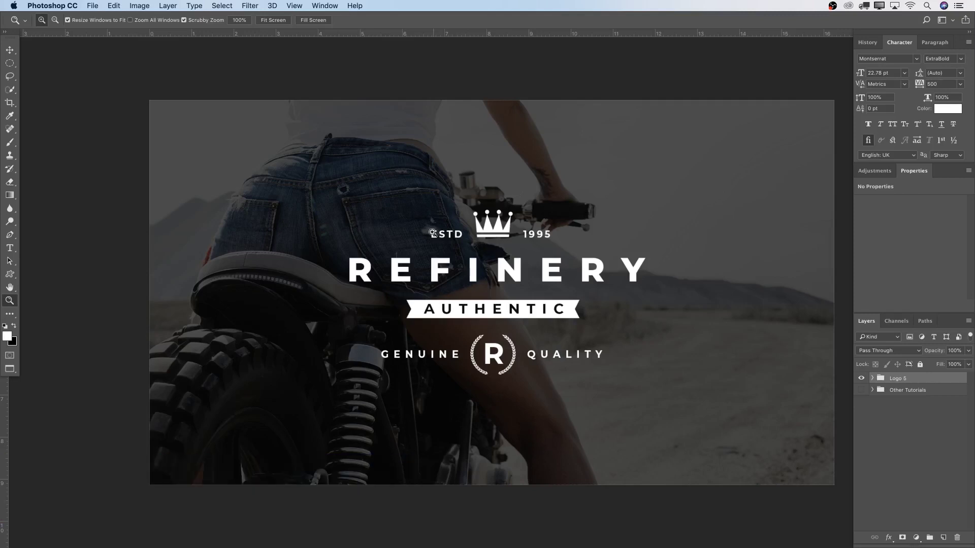
# Create a 1920×1080 px, 300 ppi document from the YouTube preset with a black background.
pyautogui.click(95, 5)
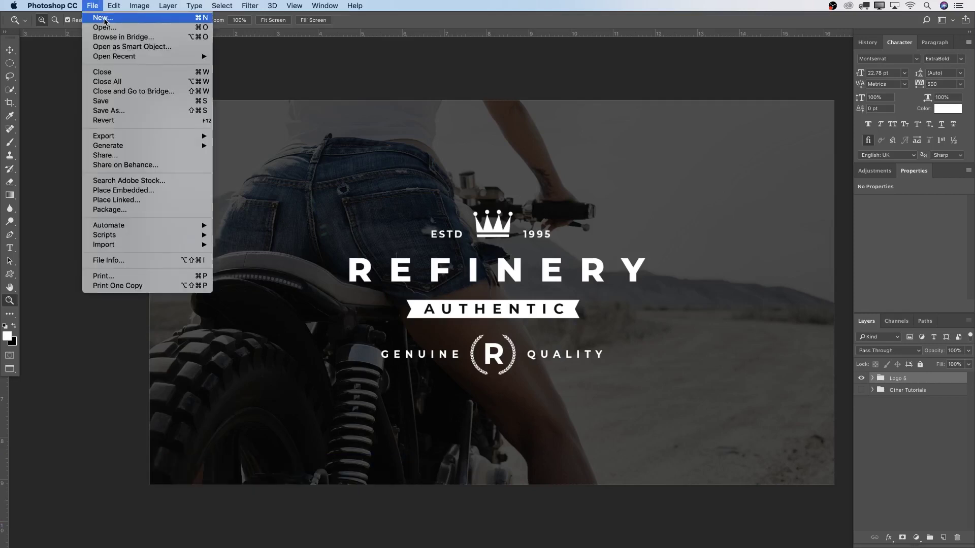
pyautogui.click(105, 21)
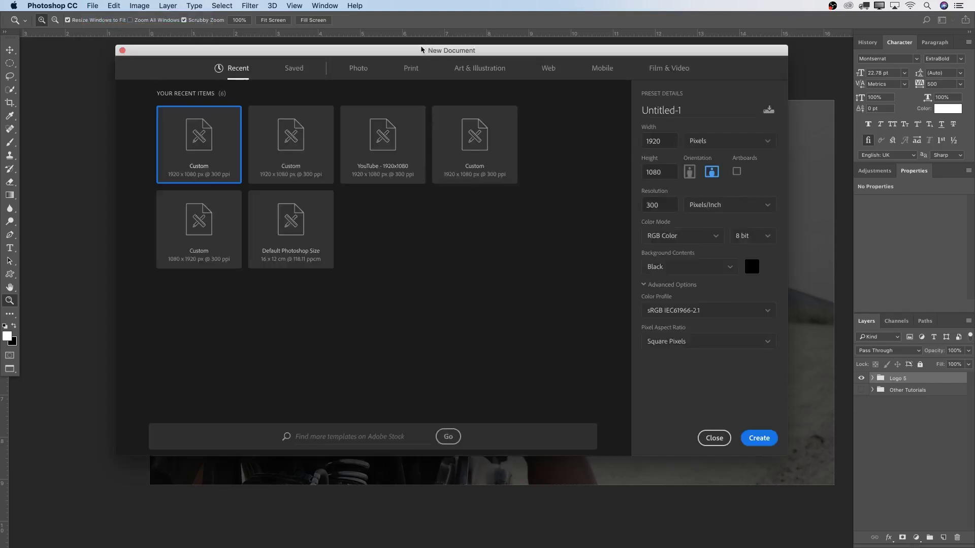
pyautogui.click(301, 71)
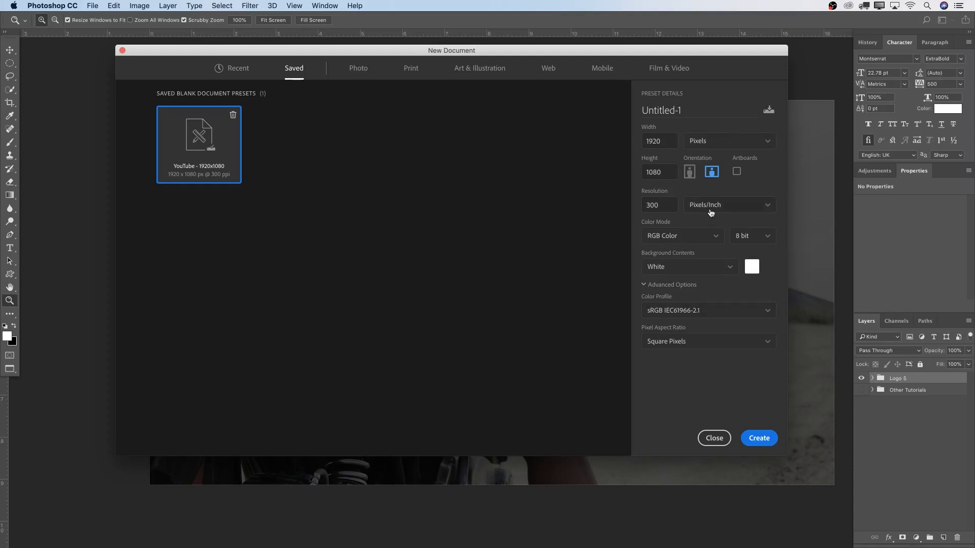
pyautogui.click(730, 267)
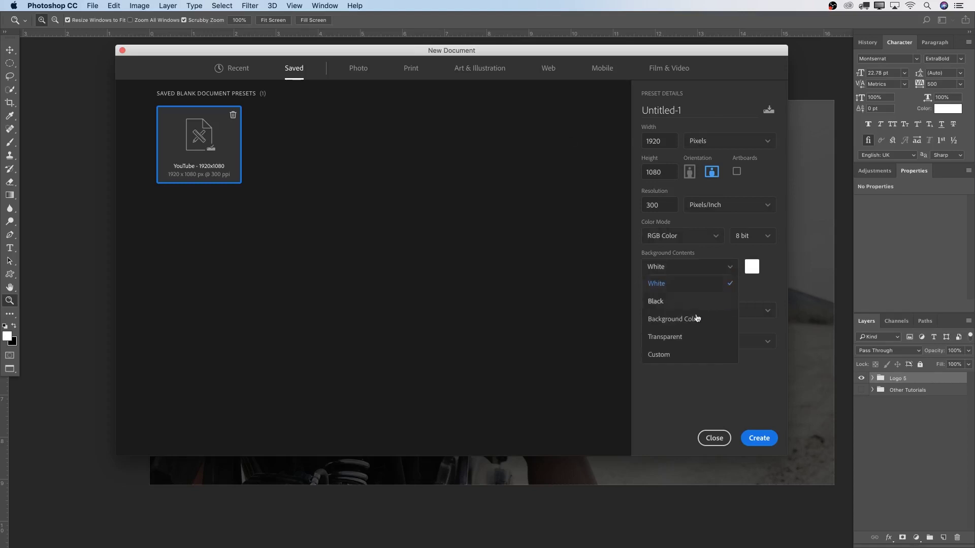
pyautogui.click(677, 305)
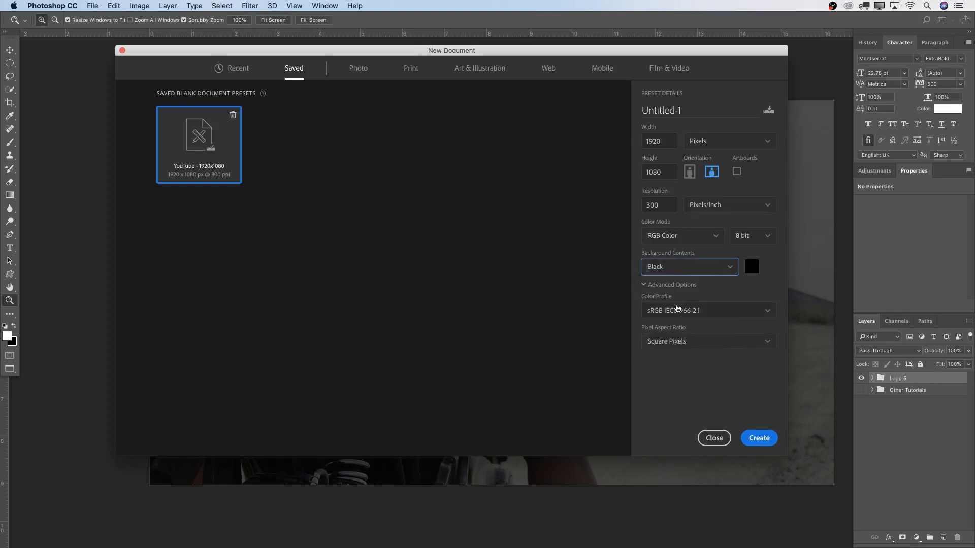
pyautogui.click(729, 269)
pyautogui.click(694, 303)
pyautogui.click(757, 438)
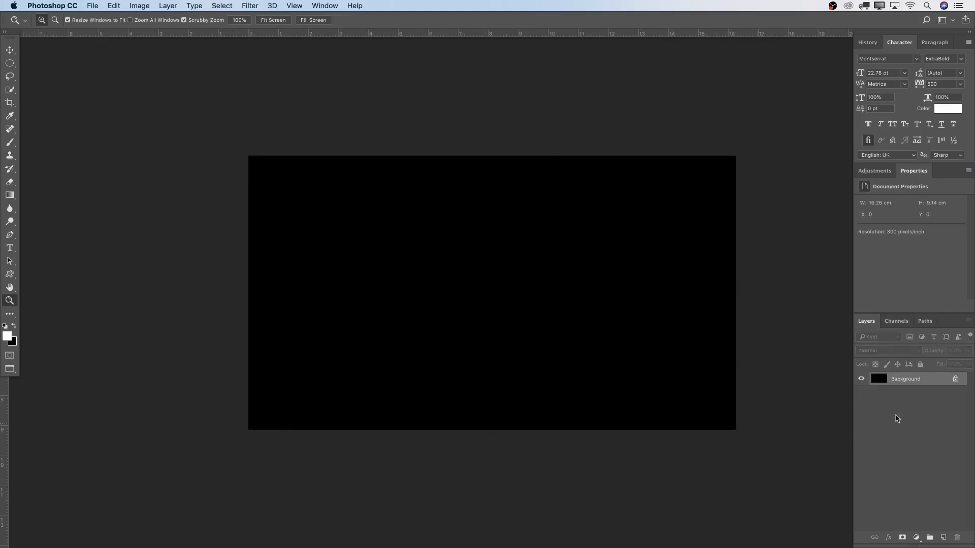
# Unlock the Background layer by turning it into a normal layer named 'Black'.
pyautogui.hscroll(2, 786, 364)
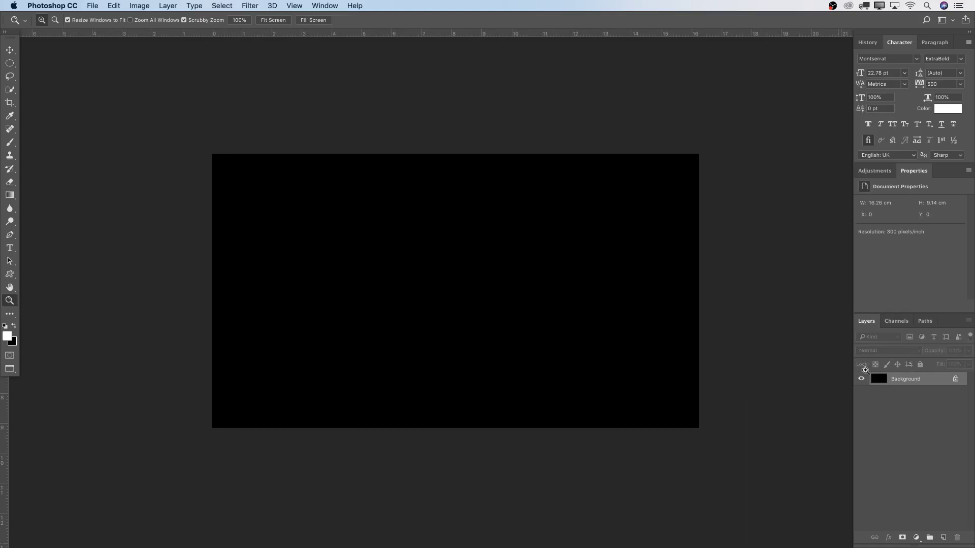
pyautogui.doubleClick(935, 381)
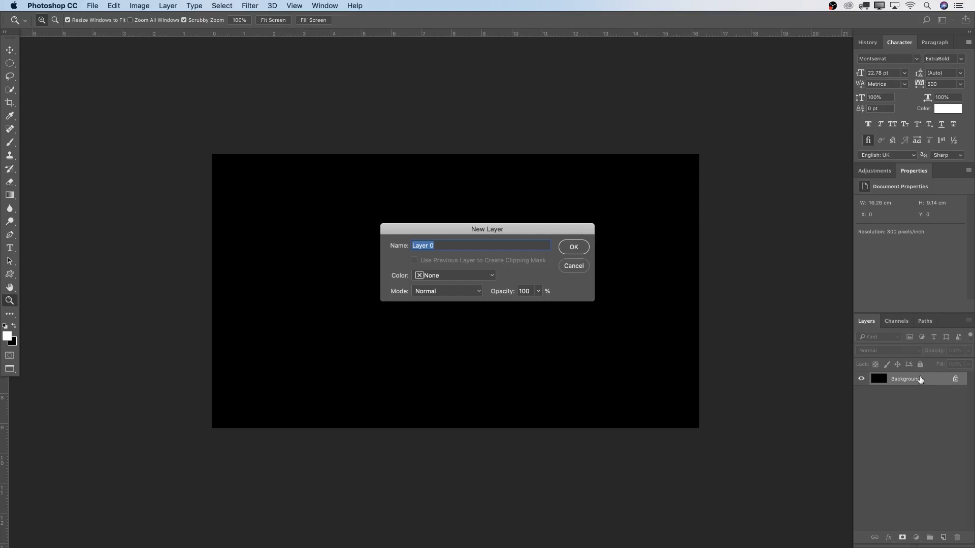
pyautogui.write('Black')
pyautogui.click(574, 247)
pyautogui.moveTo(631, 297); pyautogui.dragTo(666, 301)
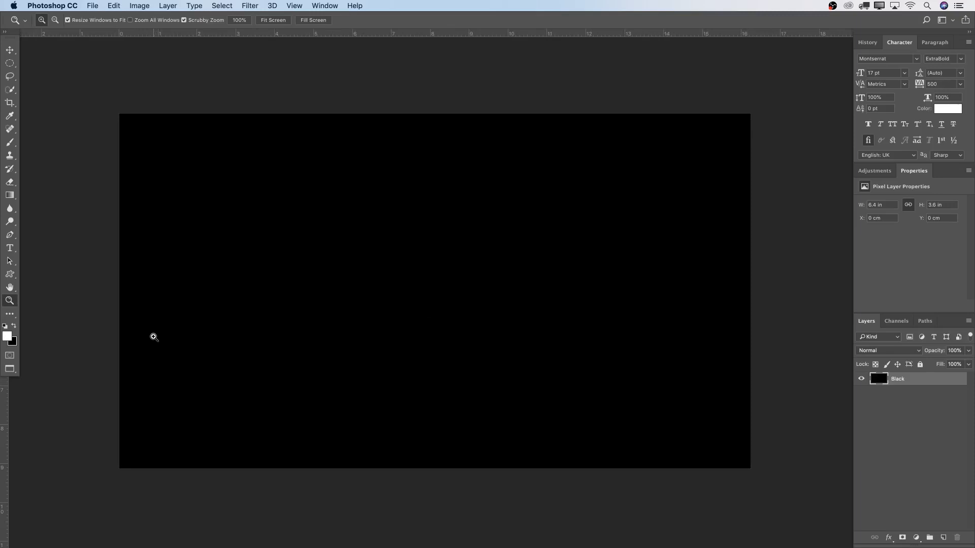
# Place Tut5.jpg on the canvas, centre it and scale it up to cover the frame.
pyautogui.moveTo(8, 440); pyautogui.dragTo(443, 269)
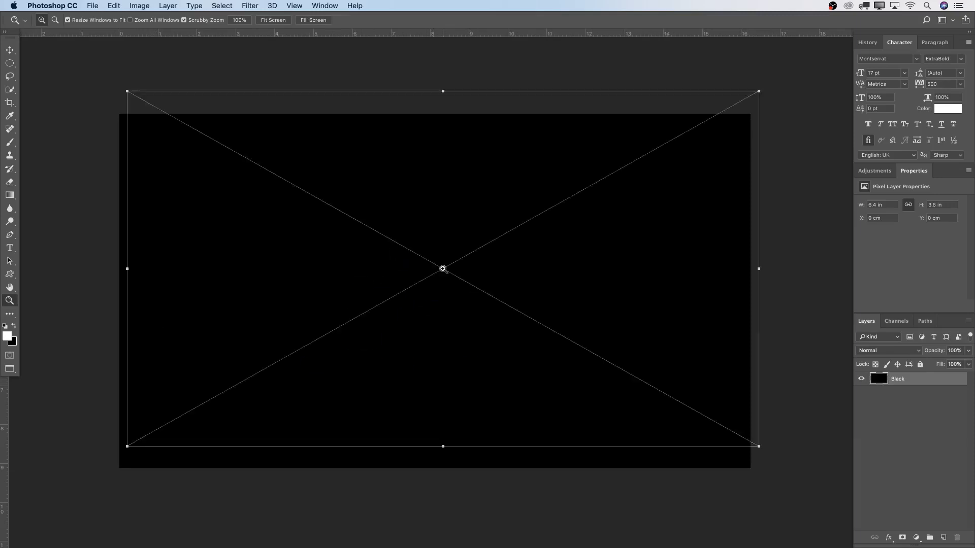
pyautogui.moveTo(540, 250); pyautogui.dragTo(606, 269)
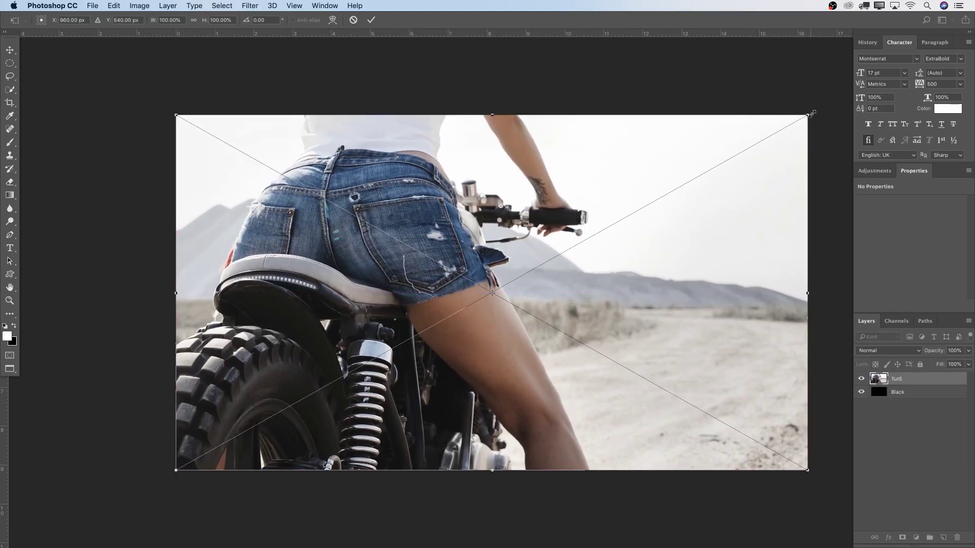
pyautogui.moveTo(810, 113); pyautogui.dragTo(760, 161)
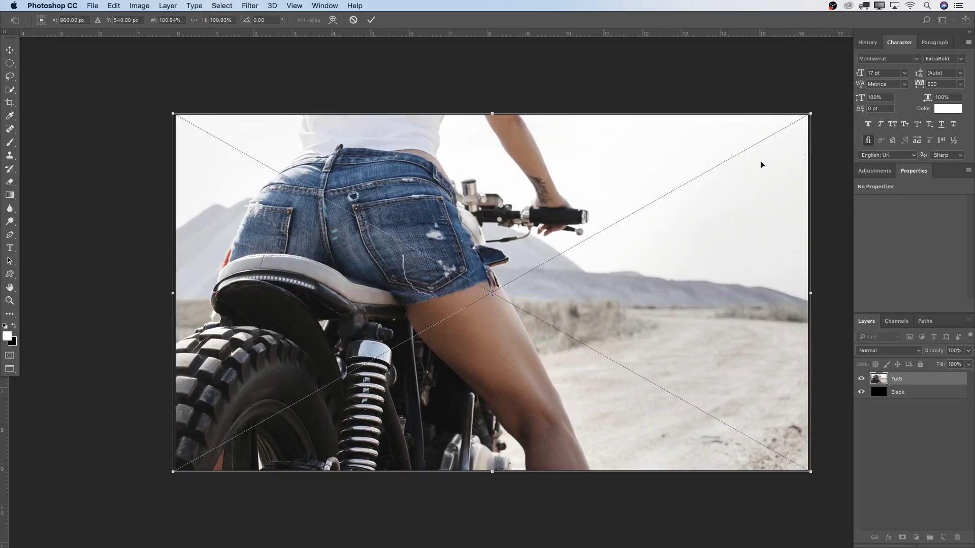
pyautogui.press('Return')
pyautogui.press('z')
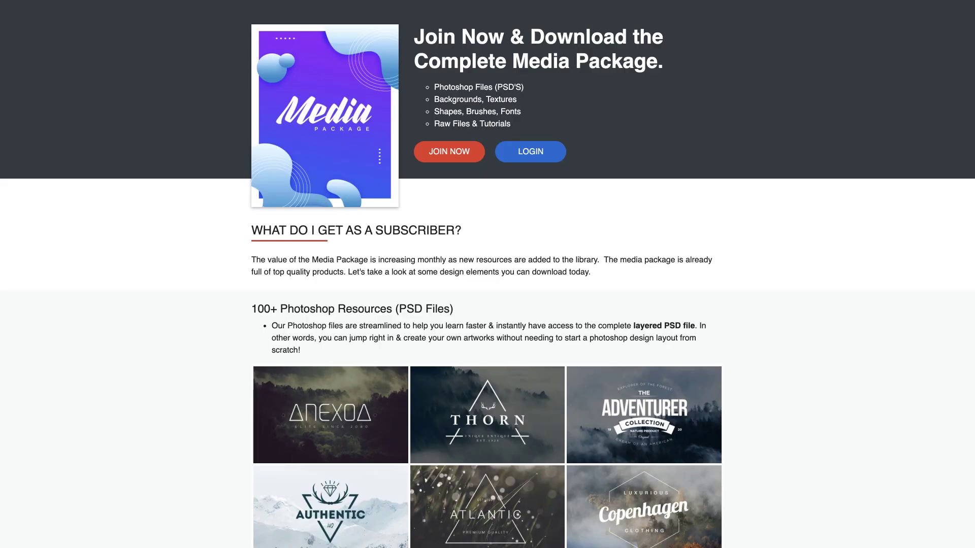
# Scroll to the Shapes gallery and browse previews past badges to the outline and circle badge shapes.
pyautogui.scroll(-6, 487, 305)
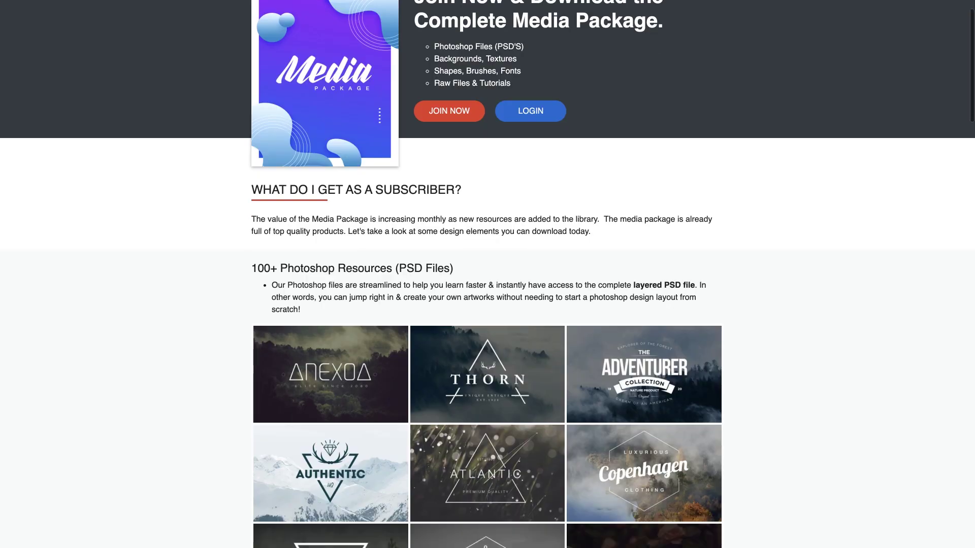
pyautogui.scroll(-10, 487, 291)
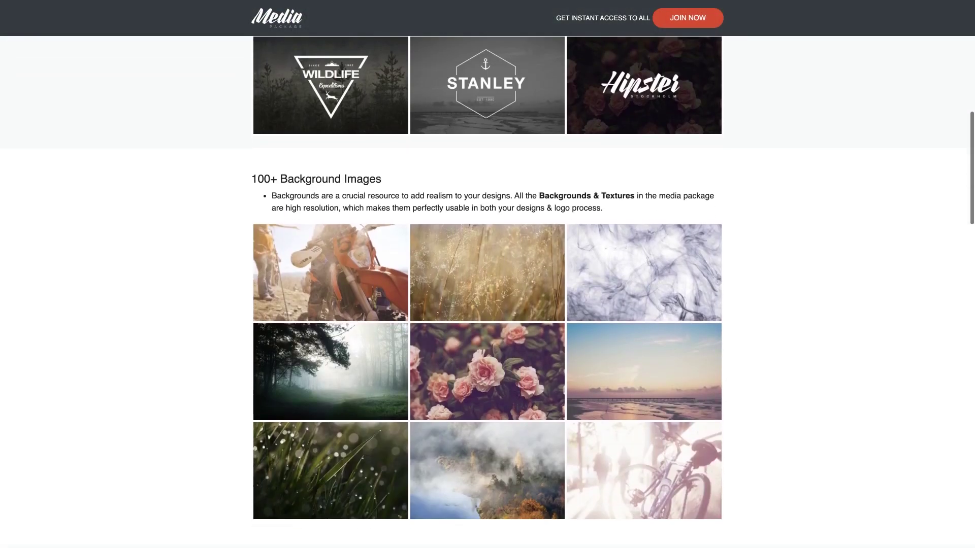
pyautogui.scroll(-10, 487, 292)
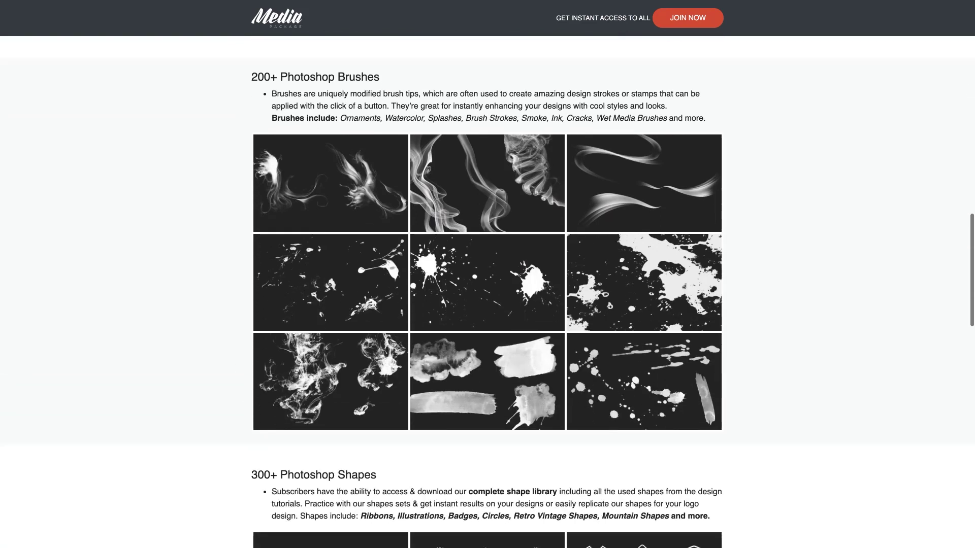
pyautogui.scroll(-10, 488, 292)
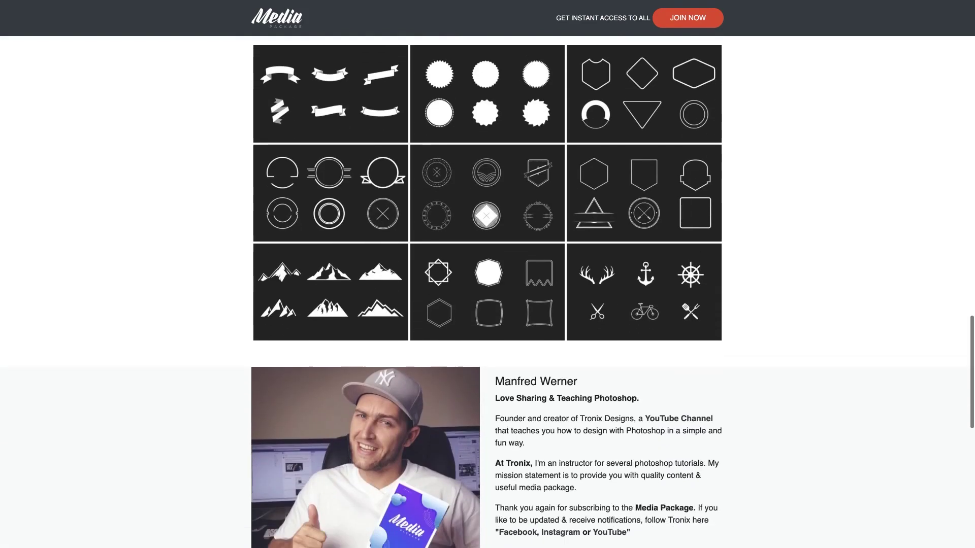
pyautogui.scroll(-7, 488, 292)
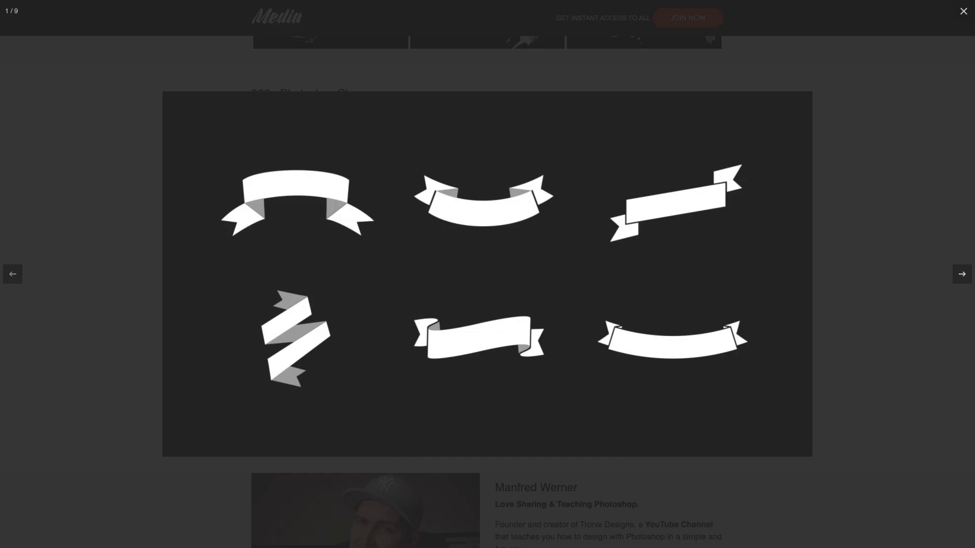
pyautogui.click(963, 274)
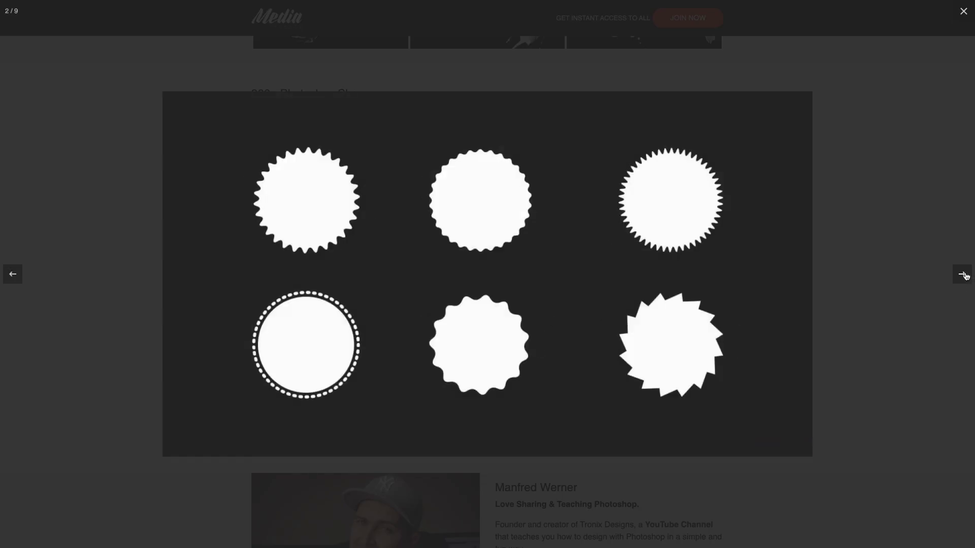
pyautogui.click(963, 274)
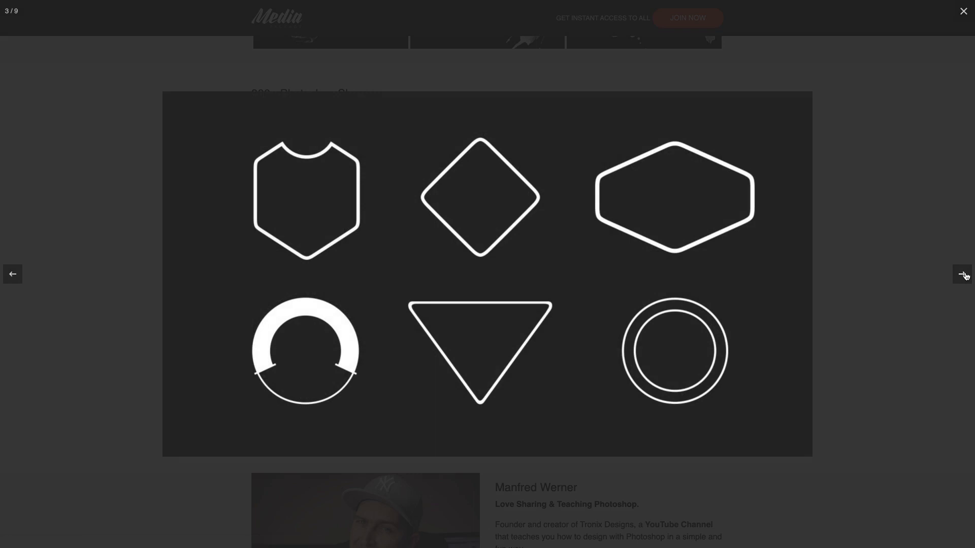
pyautogui.click(963, 274)
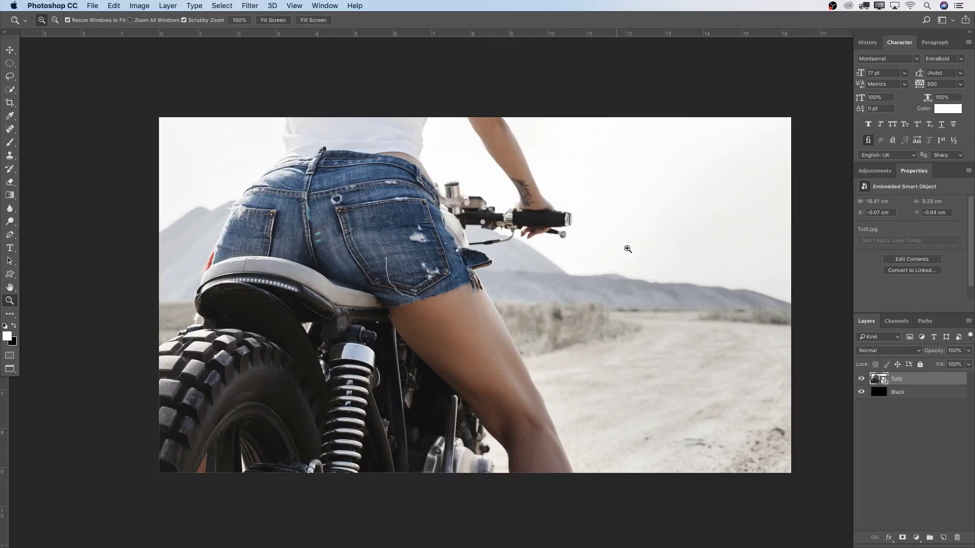
# Rasterize the Tut5 layer and zoom in on the back pocket.
pyautogui.rightClick(911, 380)
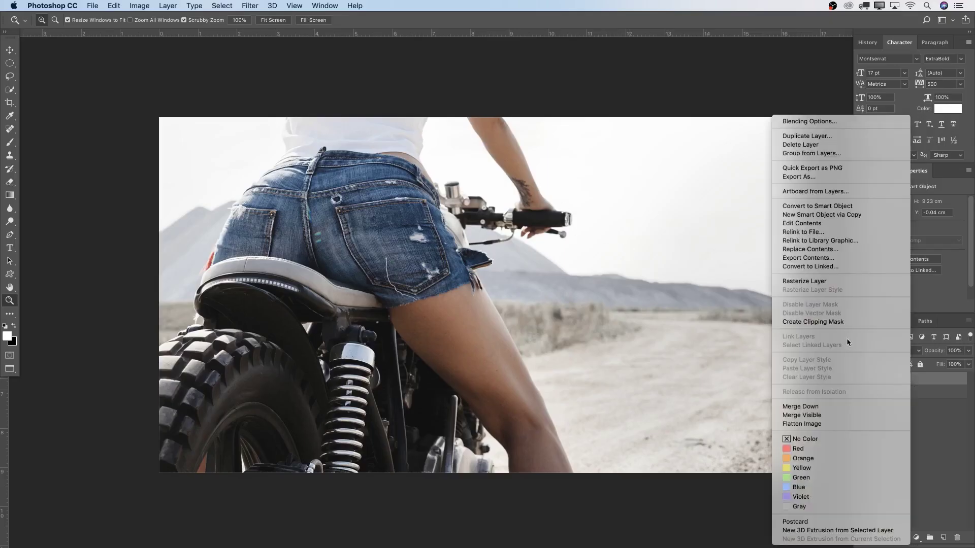
pyautogui.click(807, 280)
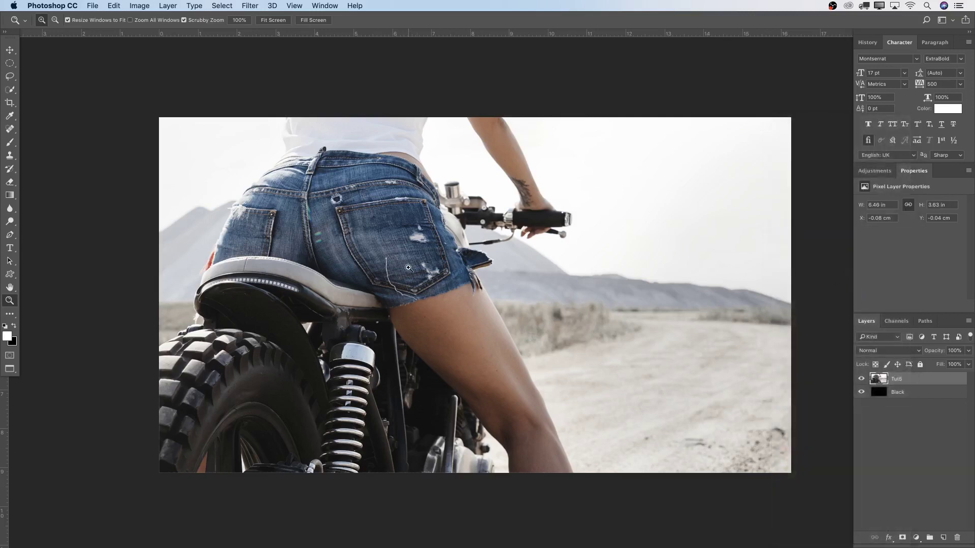
pyautogui.moveTo(421, 281); pyautogui.dragTo(357, 233)
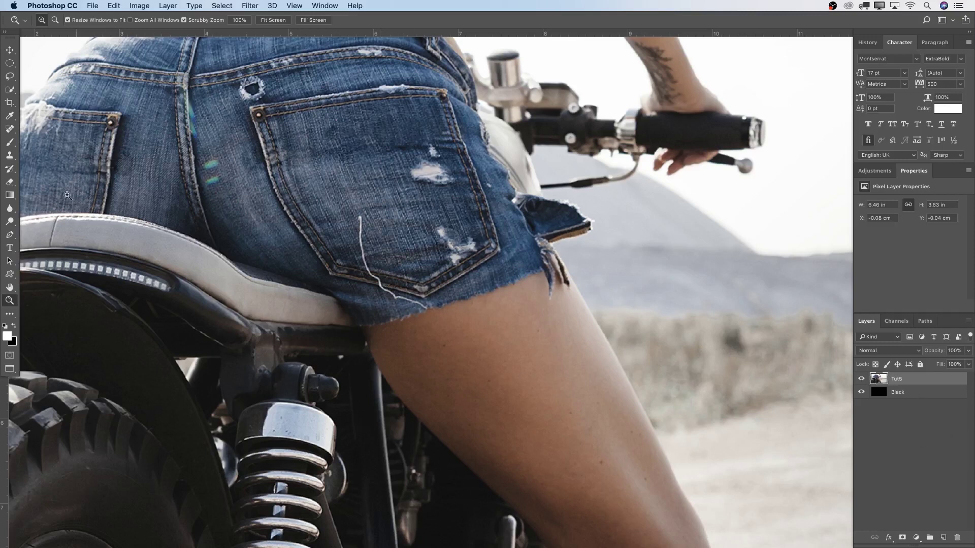
# Heal away the stray white thread on the back pocket with a size-10 Healing Brush.
pyautogui.click(10, 130)
pyautogui.click(10, 130)
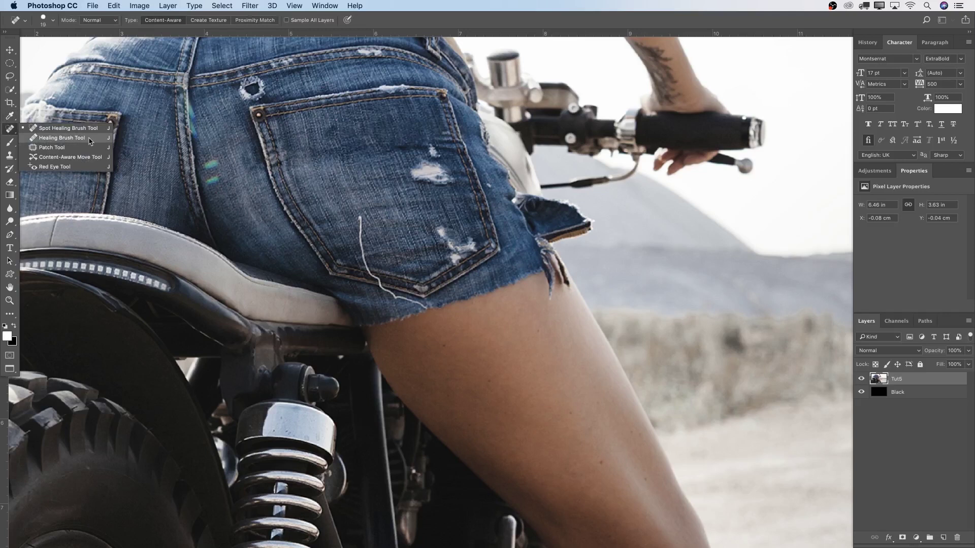
pyautogui.click(62, 137)
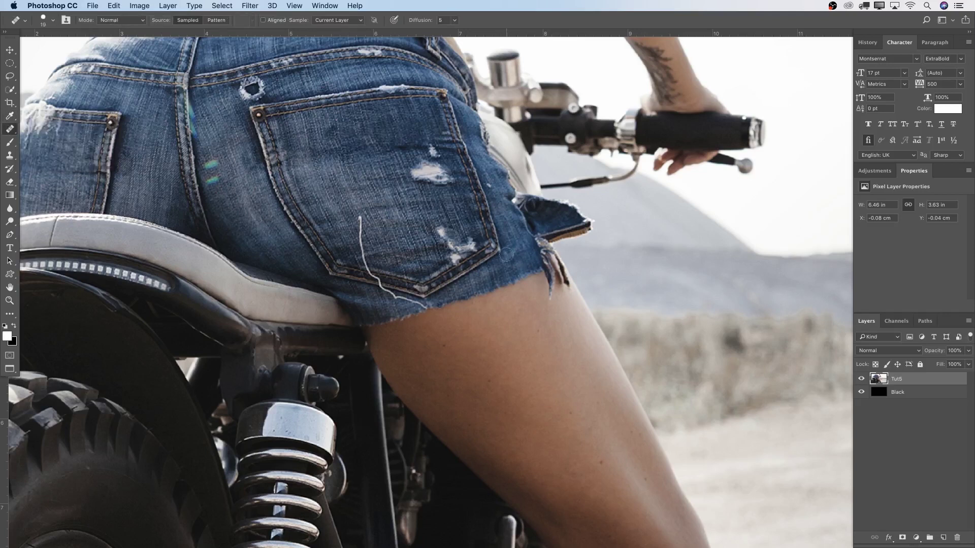
pyautogui.press('[')
pyautogui.keyDown('alt'); pyautogui.click(385, 275); pyautogui.keyUp('alt')
pyautogui.moveTo(363, 255); pyautogui.dragTo(360, 219)
pyautogui.moveTo(376, 277)
pyautogui.mouseDown()
pyautogui.moveTo(381, 297)
pyautogui.moveTo(408, 305)
pyautogui.mouseUp()
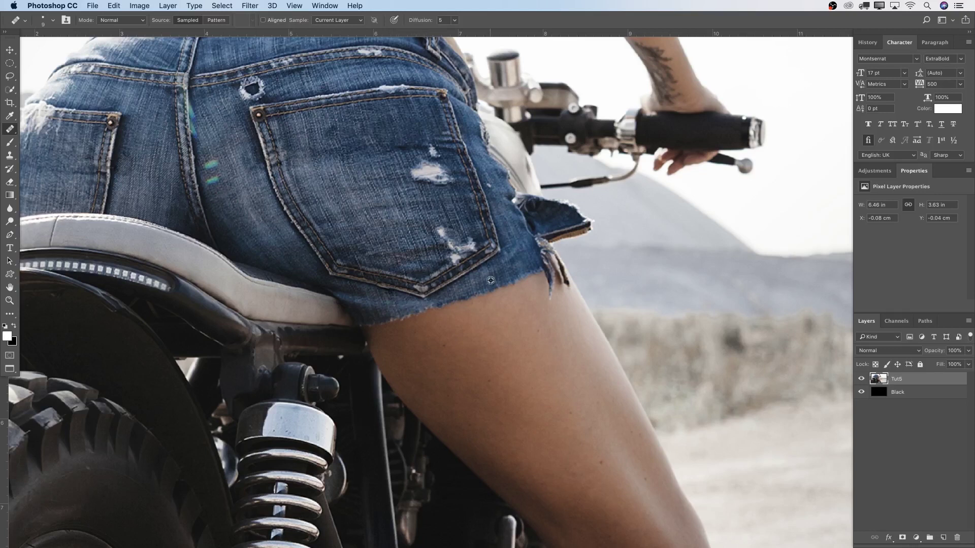
pyautogui.press('z')
pyautogui.keyDown('alt'); pyautogui.click(508, 281); pyautogui.keyUp('alt')
pyautogui.keyDown('alt'); pyautogui.click(509, 281); pyautogui.keyUp('alt')
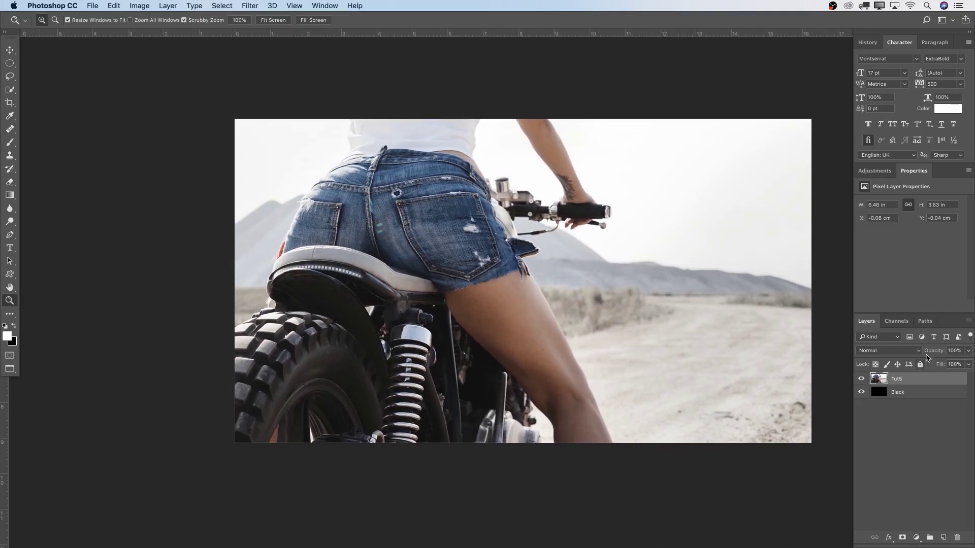
# Lower the Tut5 photo's opacity to 50%, then further toward 35%.
pyautogui.click(952, 350)
pyautogui.write('50')
pyautogui.press('Return')
pyautogui.moveTo(908, 355); pyautogui.dragTo(900, 355)
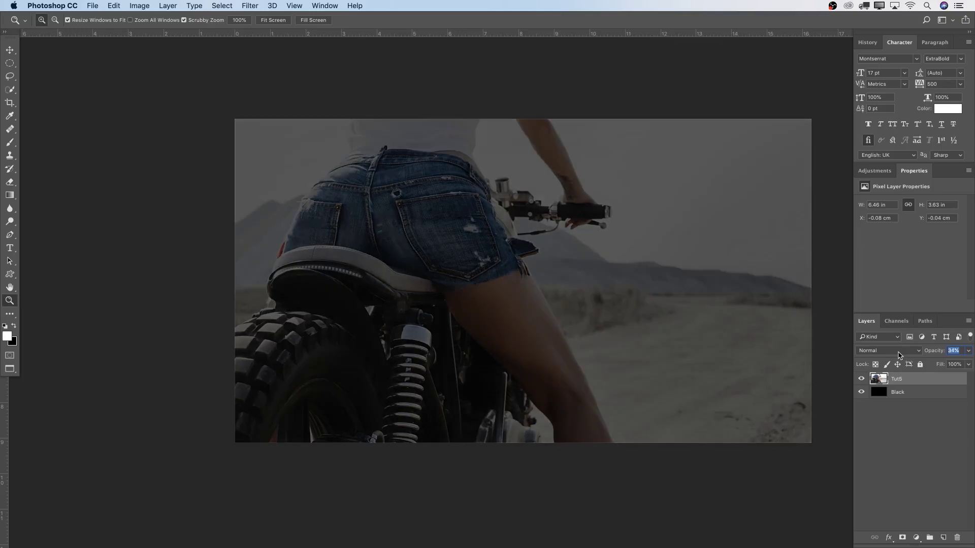
# Fill the Black layer with solid black by filling it with white and inverting it.
pyautogui.click(923, 396)
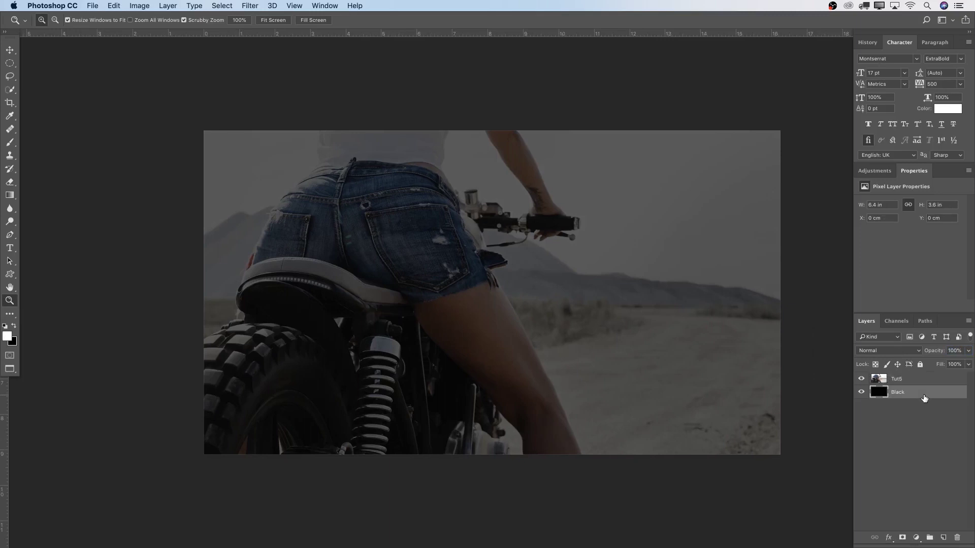
pyautogui.hotkey('alt', 'BackSpace')
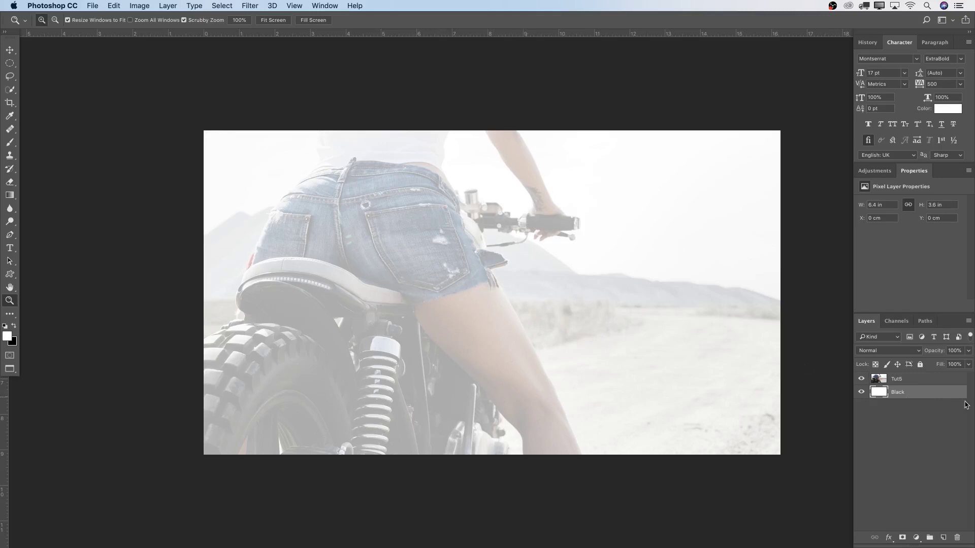
pyautogui.press('super+i')
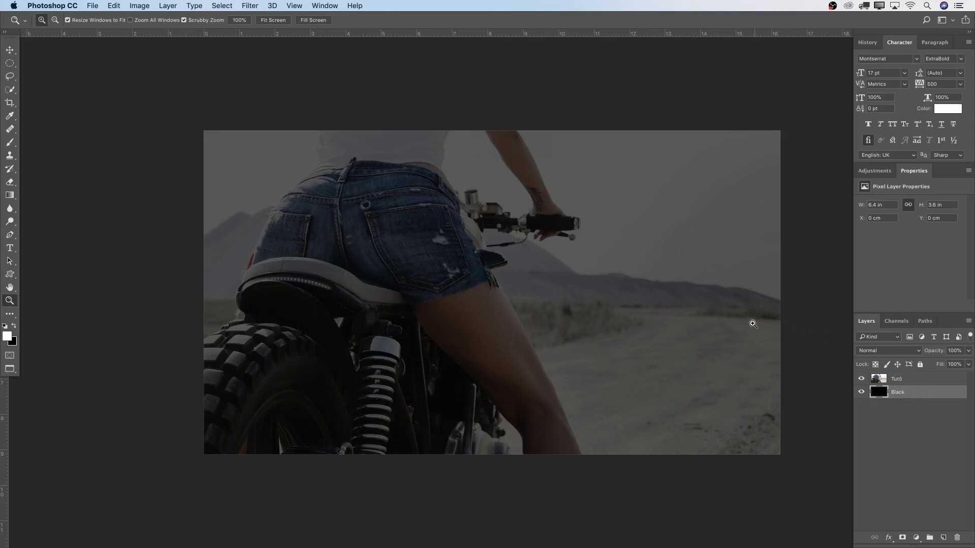
pyautogui.hscroll(2, 741, 323)
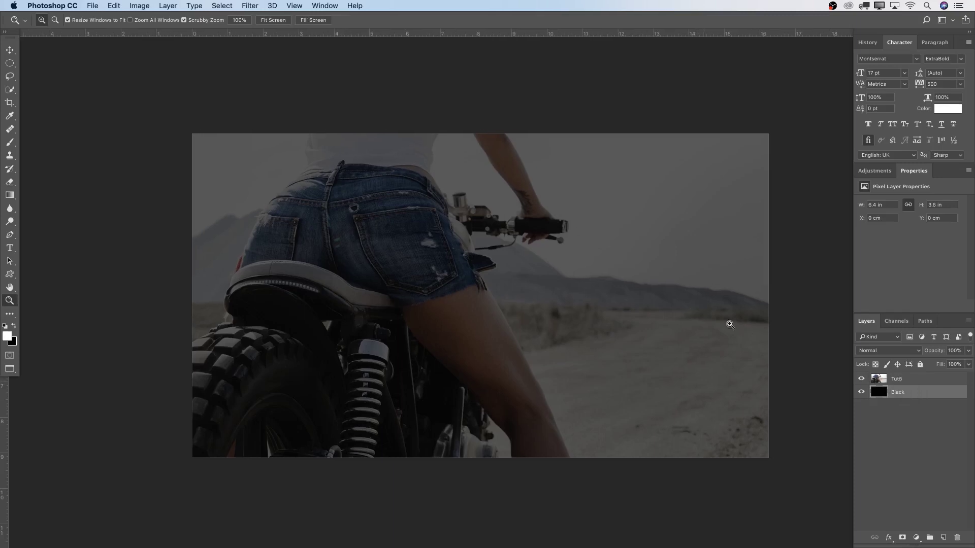
pyautogui.click(912, 380)
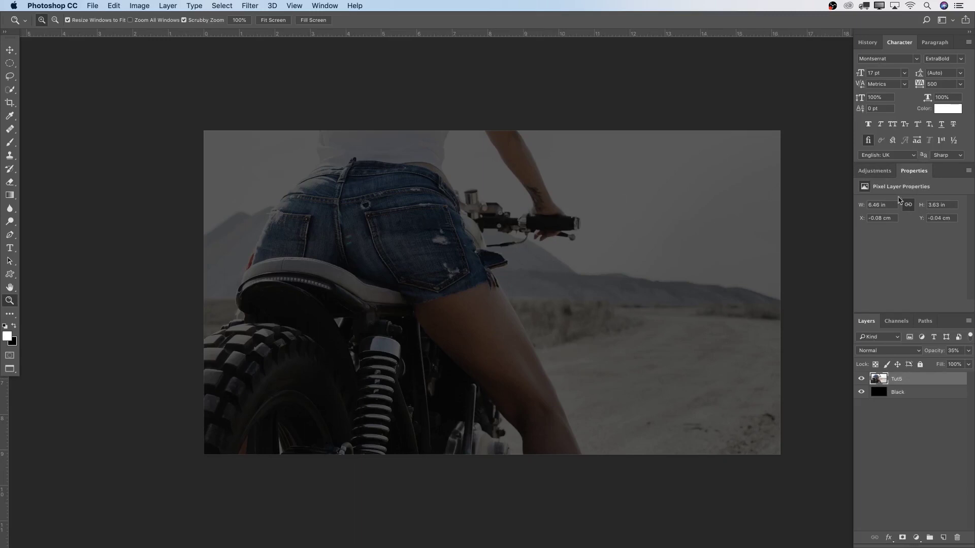
pyautogui.click(874, 171)
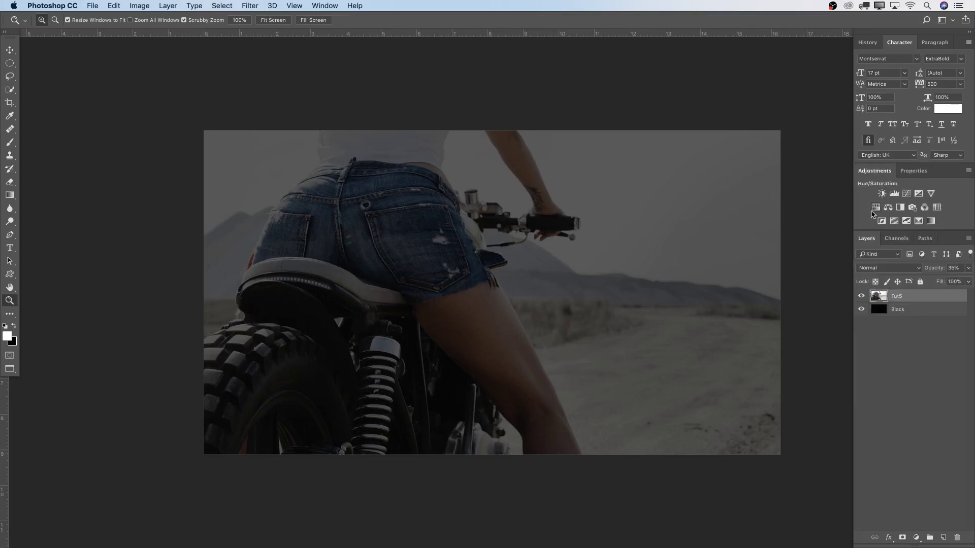
pyautogui.click(931, 220)
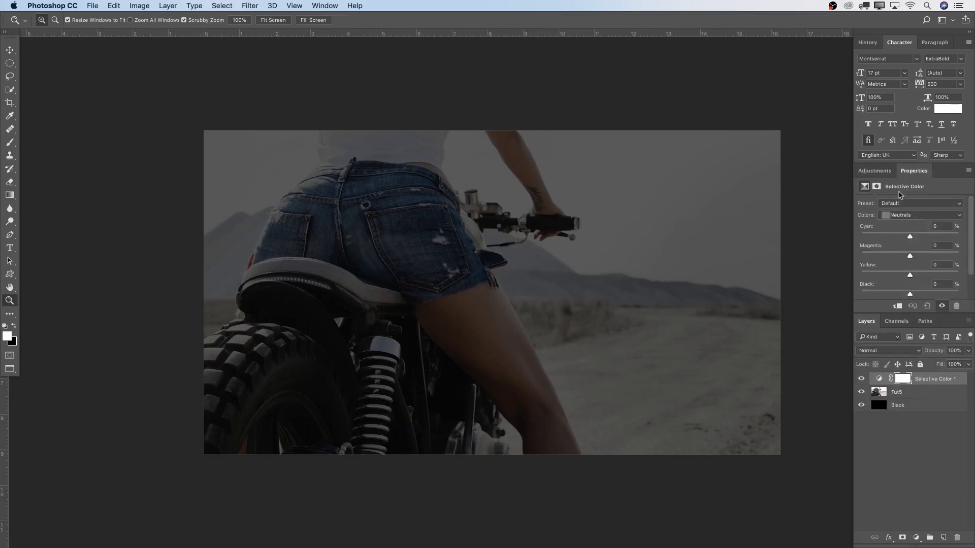
pyautogui.click(906, 214)
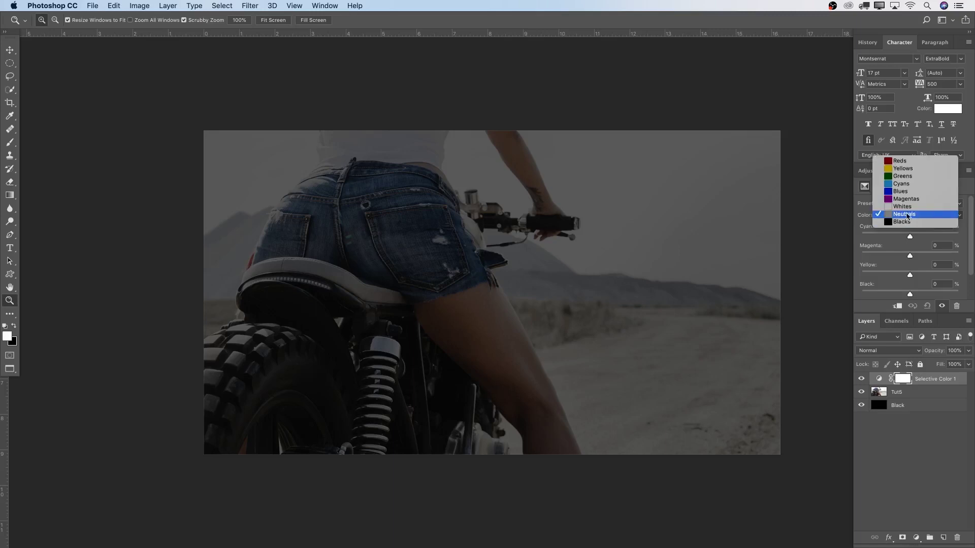
pyautogui.click(907, 215)
pyautogui.moveTo(909, 236); pyautogui.dragTo(912, 275)
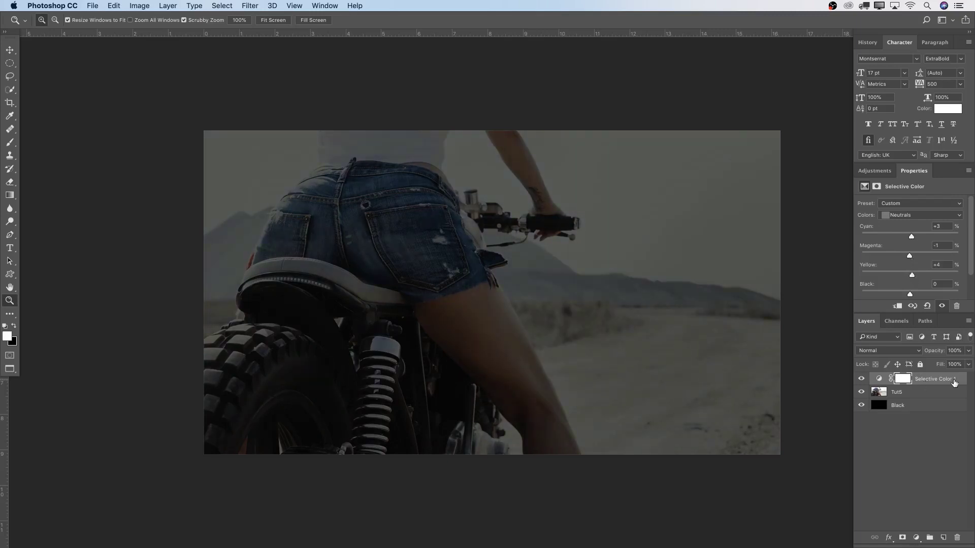
pyautogui.press('Delete')
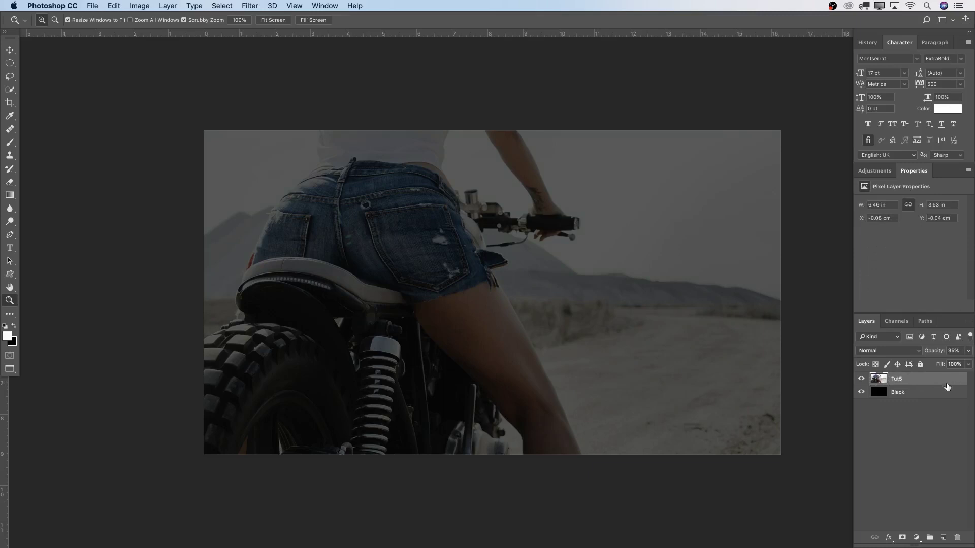
pyautogui.keyDown('shift'); pyautogui.click(938, 395); pyautogui.keyUp('shift')
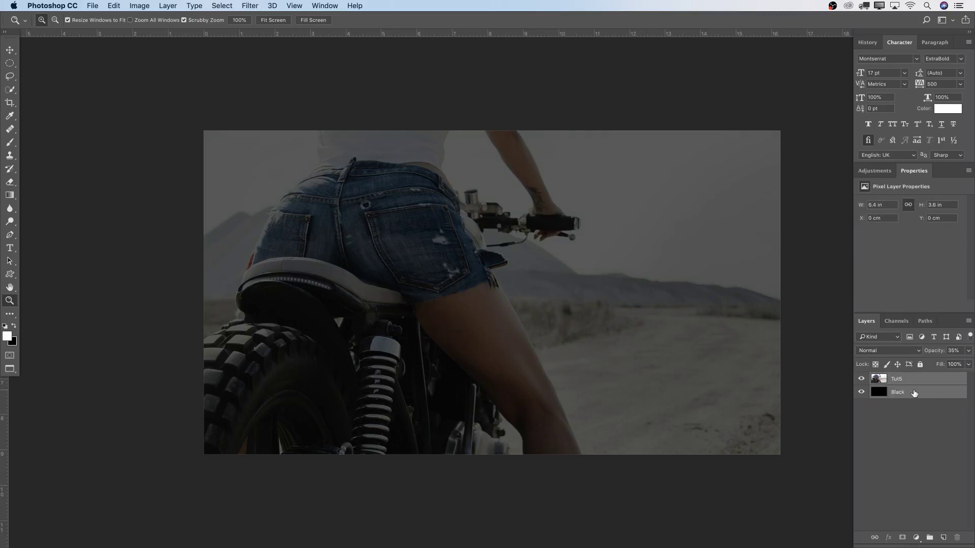
# Group the Tut5 and Black layers with Cmd+G and rename the group 'Background'.
pyautogui.press('super+g')
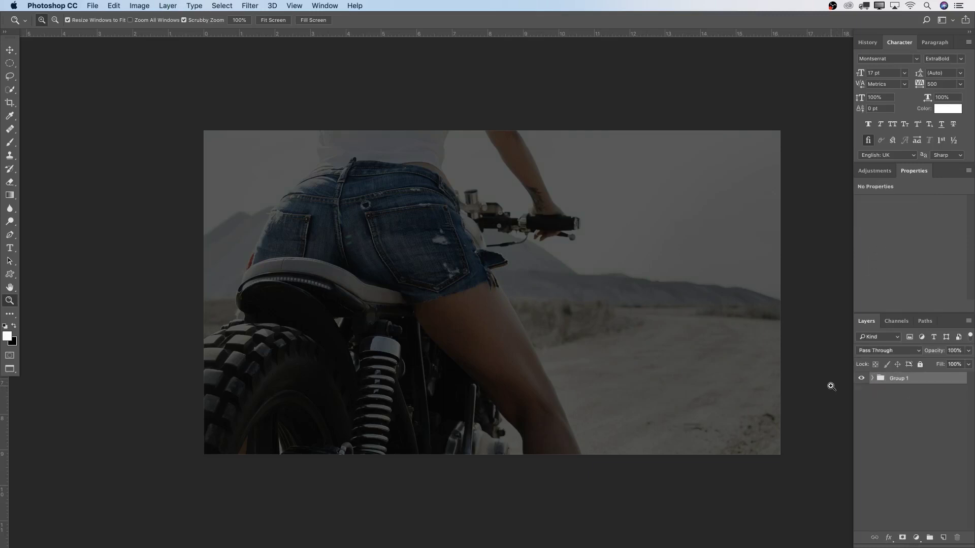
pyautogui.doubleClick(894, 379)
pyautogui.write('Background')
pyautogui.press('Return')
pyautogui.moveTo(697, 331); pyautogui.dragTo(681, 329)
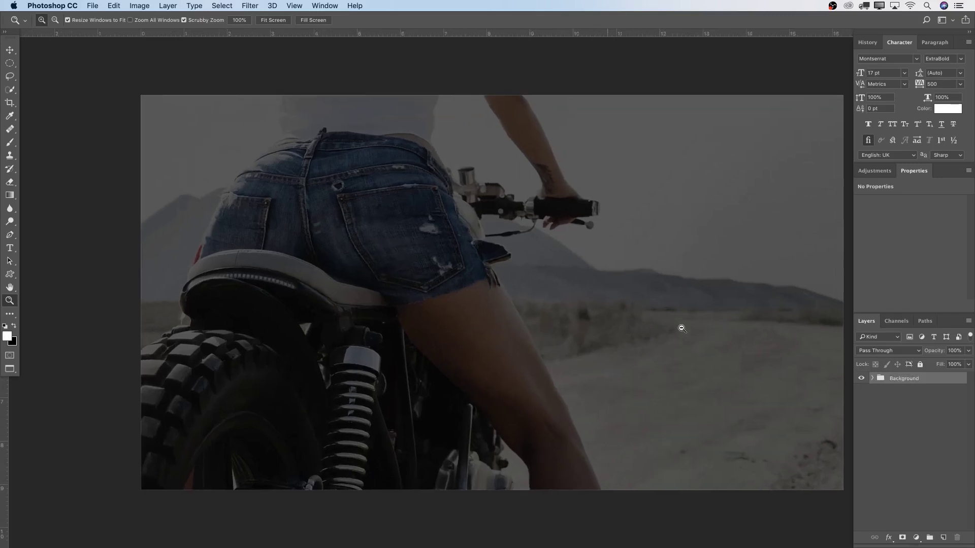
pyautogui.click(273, 6)
# Add a vertical guide at 50% through View > New Guide.
pyautogui.click(295, 5)
pyautogui.click(294, 6)
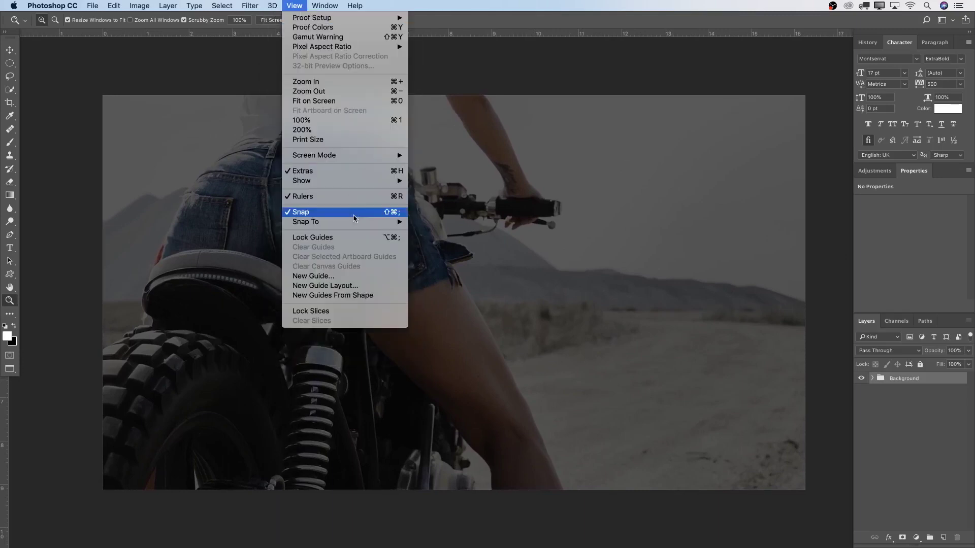
pyautogui.click(359, 275)
pyautogui.write('5')
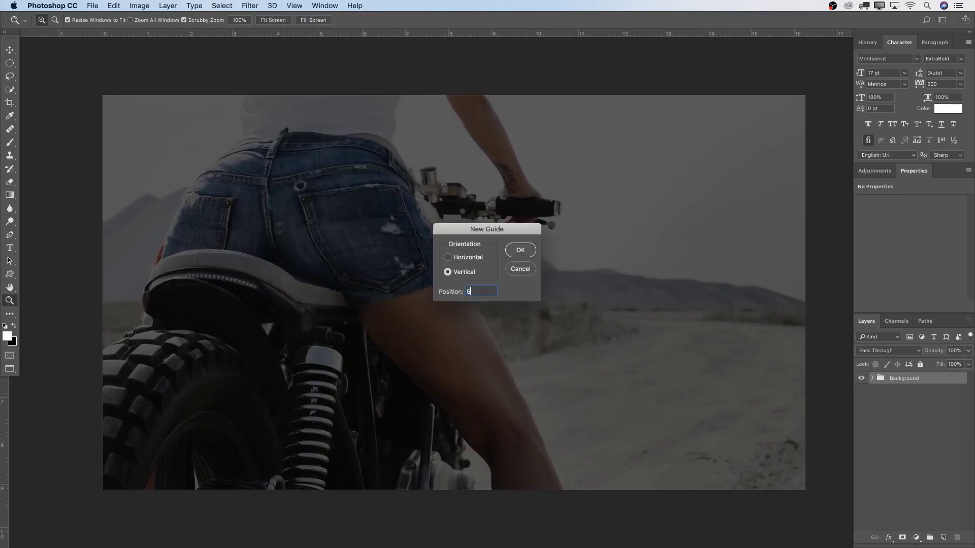
pyautogui.write('0%')
pyautogui.press('Return')
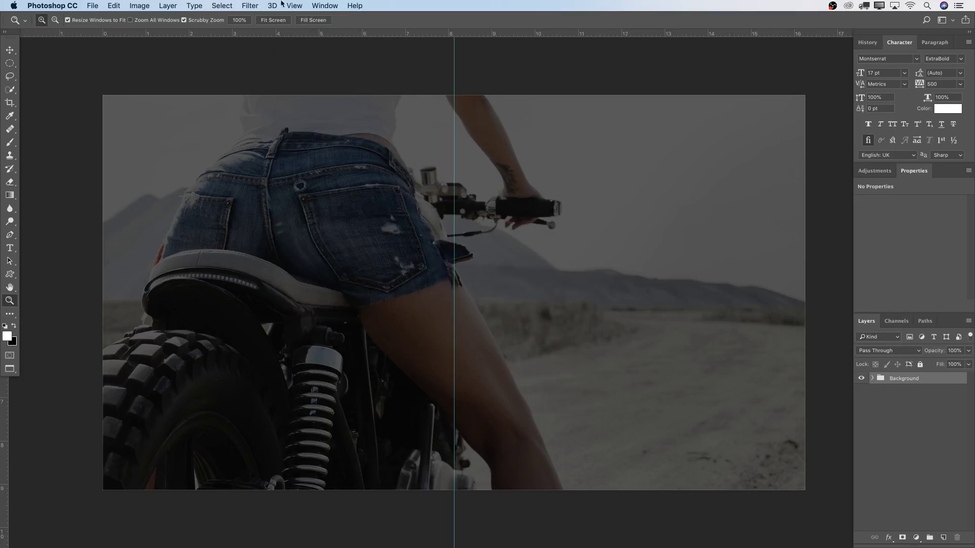
# Add a horizontal guide at 50% so the guides cross at the canvas centre.
pyautogui.click(291, 5)
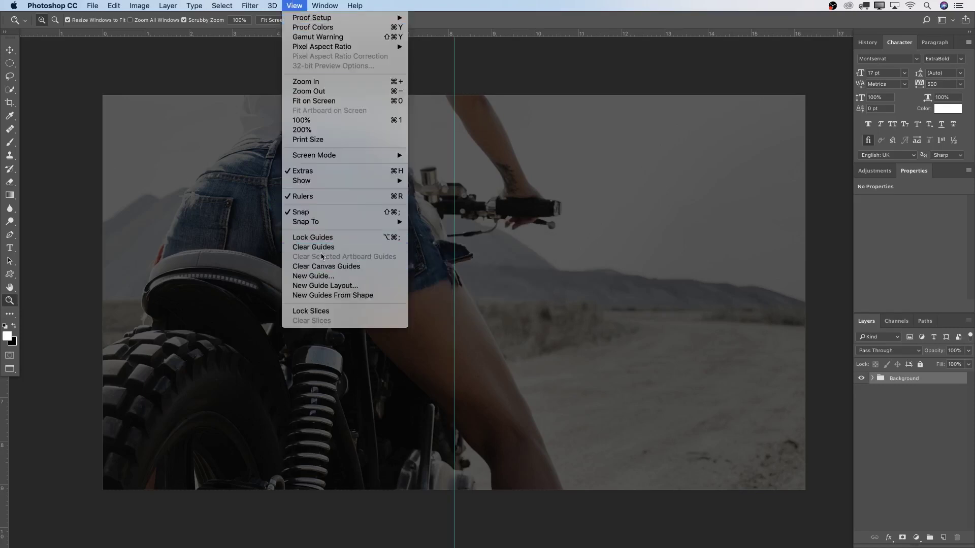
pyautogui.click(335, 276)
pyautogui.click(460, 260)
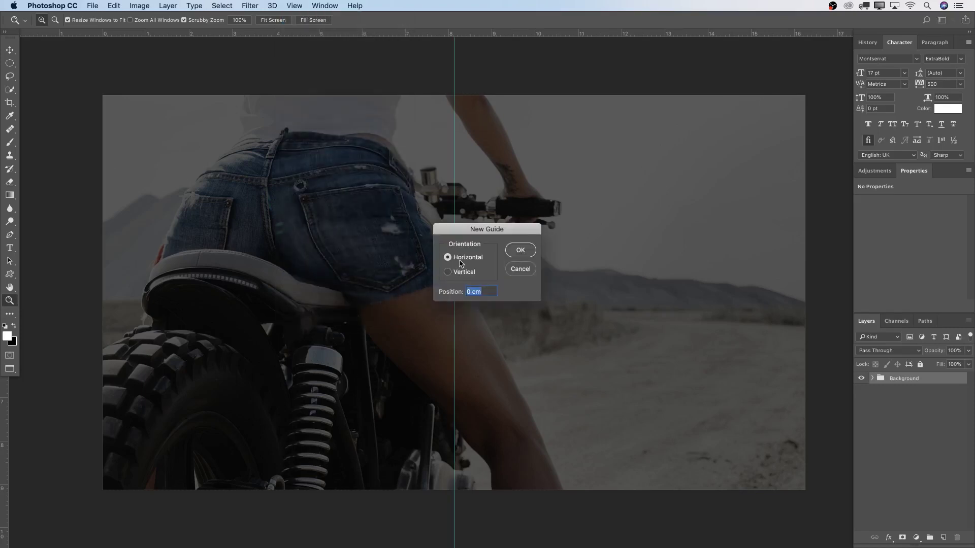
pyautogui.write('50%')
pyautogui.click(531, 252)
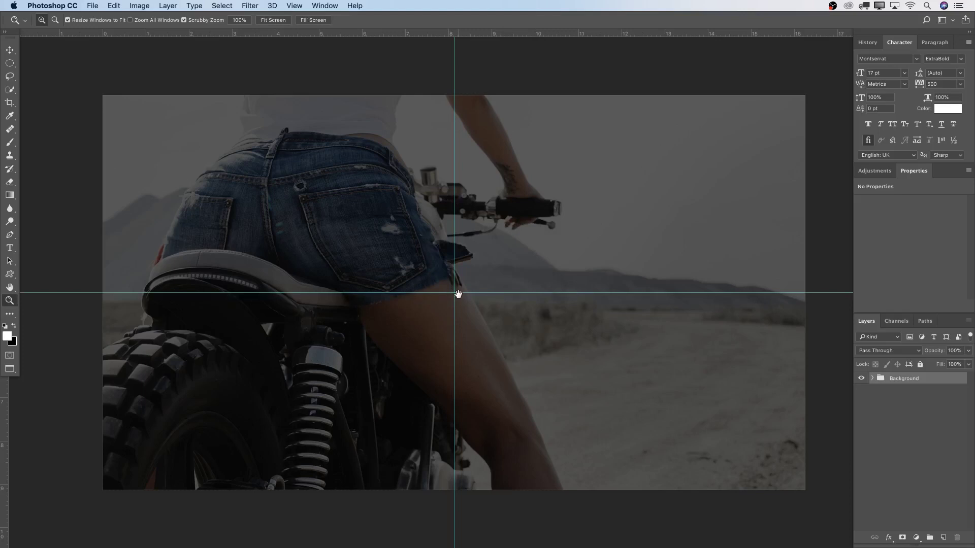
pyautogui.moveTo(458, 293); pyautogui.dragTo(462, 294)
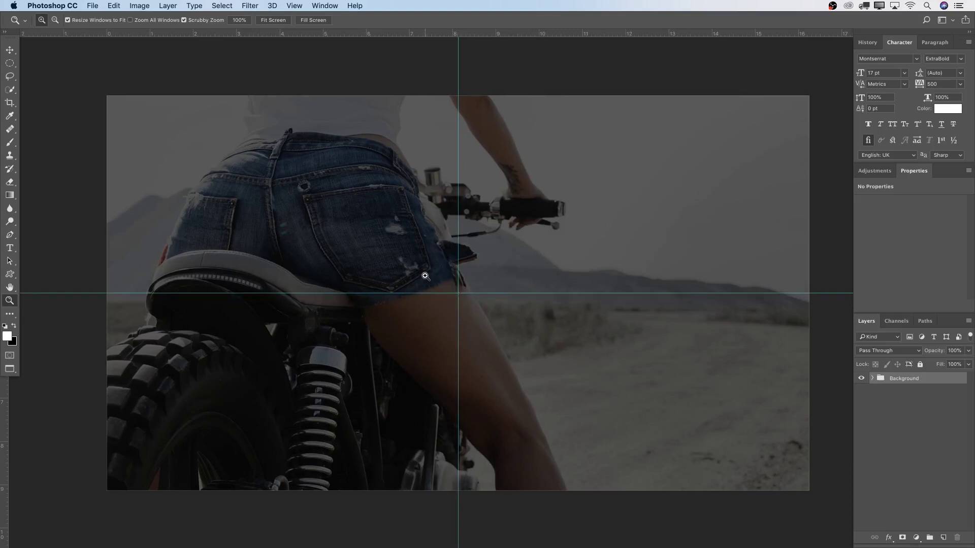
pyautogui.press('t')
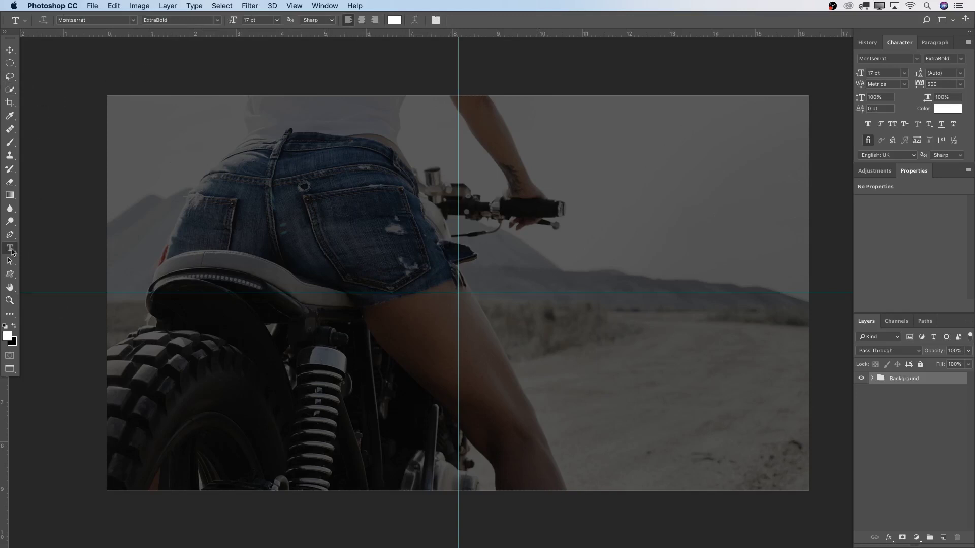
# Draw a paragraph text box across the canvas centre and type REFINERY.
pyautogui.scroll(-2, 364, 243)
pyautogui.moveTo(221, 221); pyautogui.dragTo(722, 318)
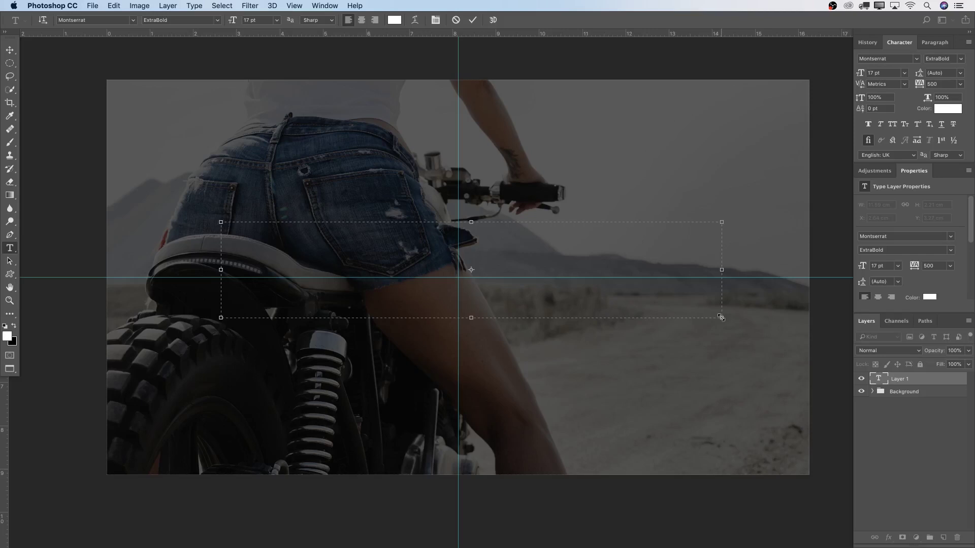
pyautogui.write('REFINERT')
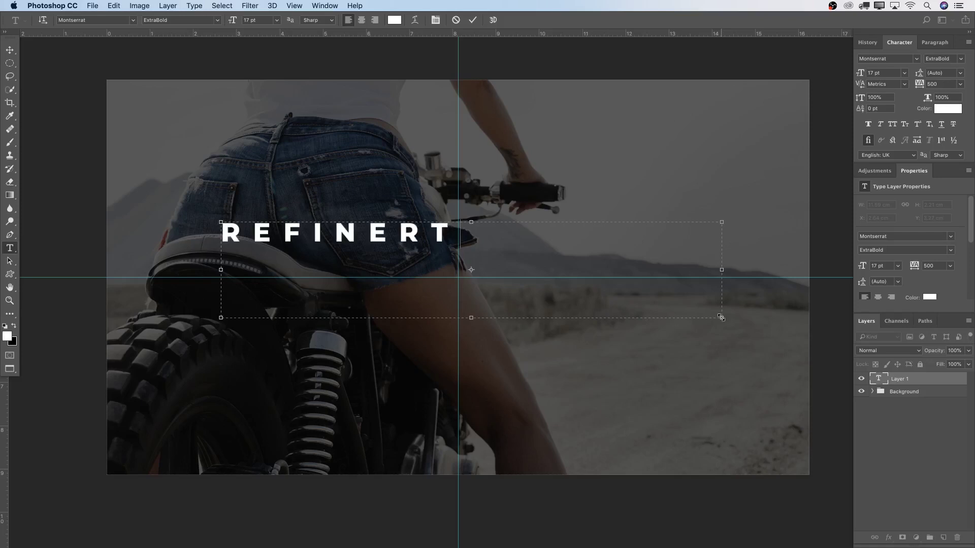
pyautogui.press('BackSpace')
pyautogui.write('Y')
# Select the REFINERY text and set its font to Montserrat ExtraBold.
pyautogui.press('super+a')
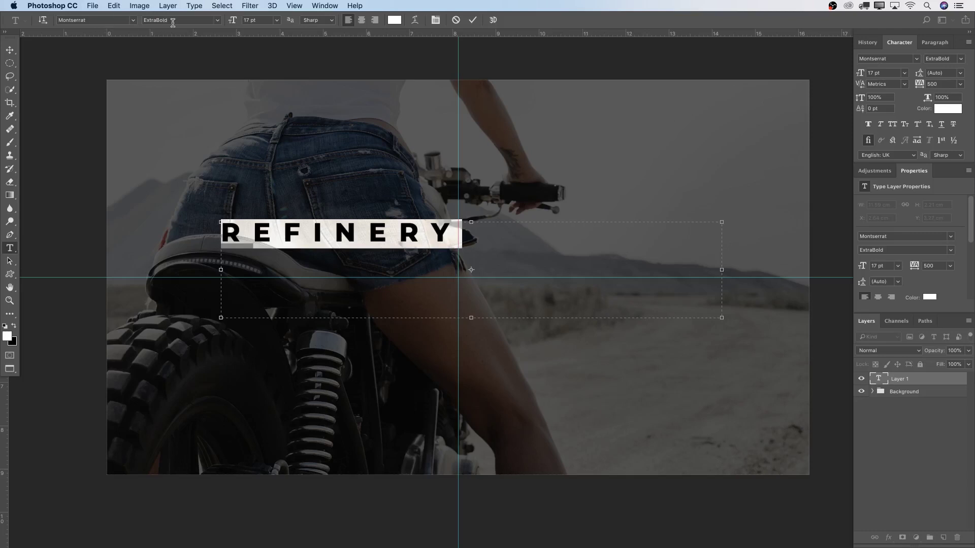
pyautogui.click(216, 22)
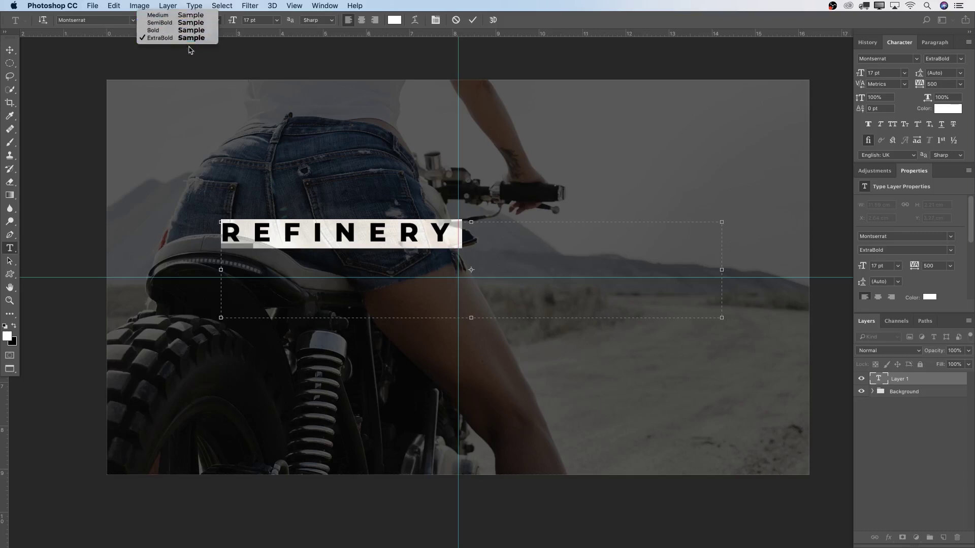
pyautogui.click(165, 40)
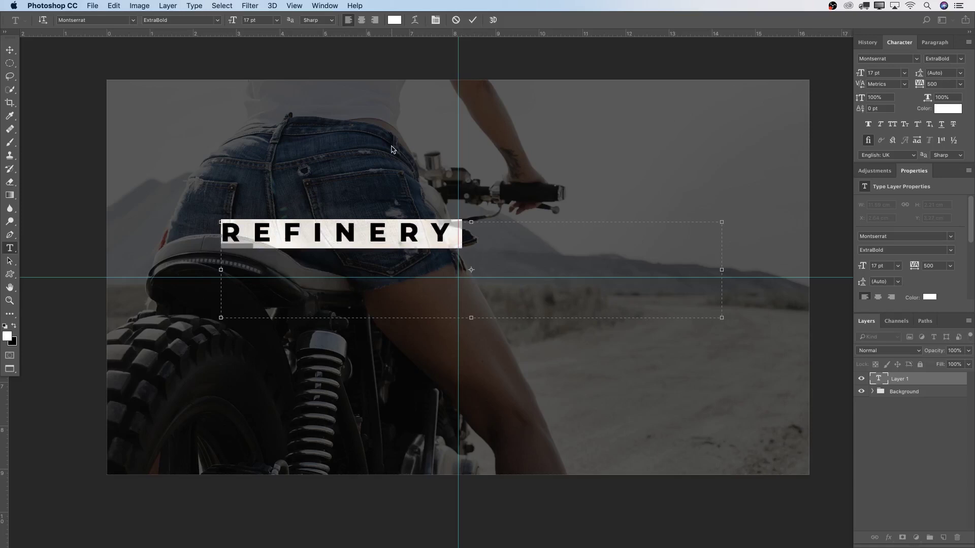
pyautogui.click(233, 21)
# Set the REFINERY text to 23 pt in white and commit it as a type layer.
pyautogui.write('23')
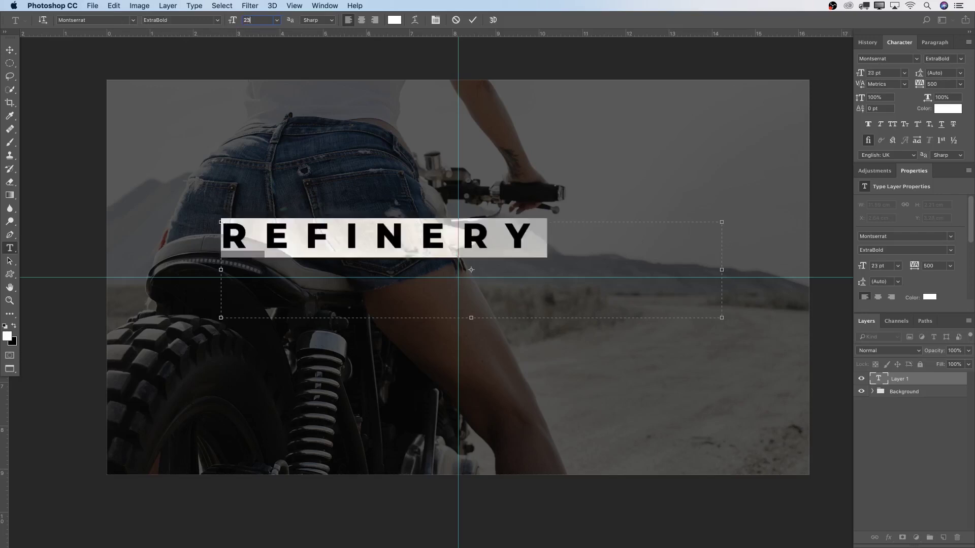
pyautogui.click(394, 20)
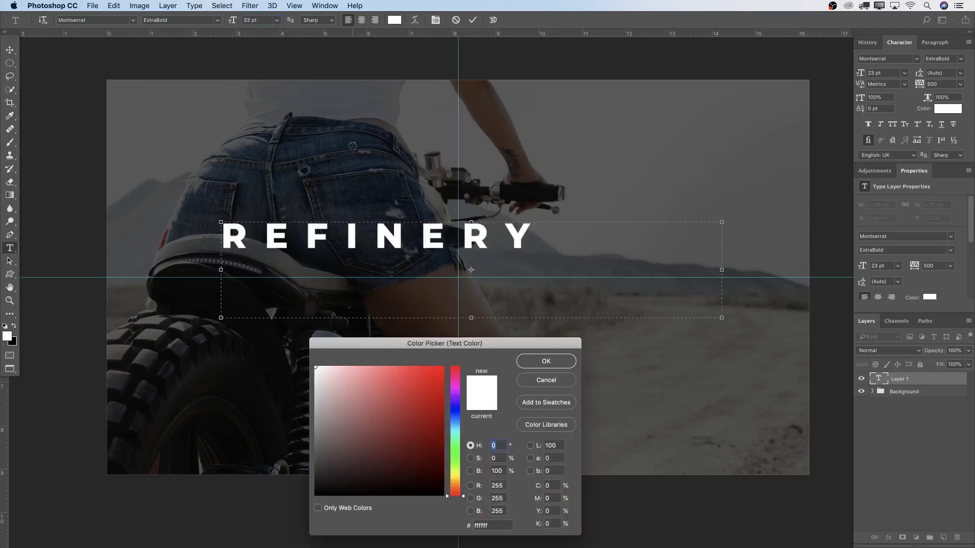
pyautogui.click(546, 362)
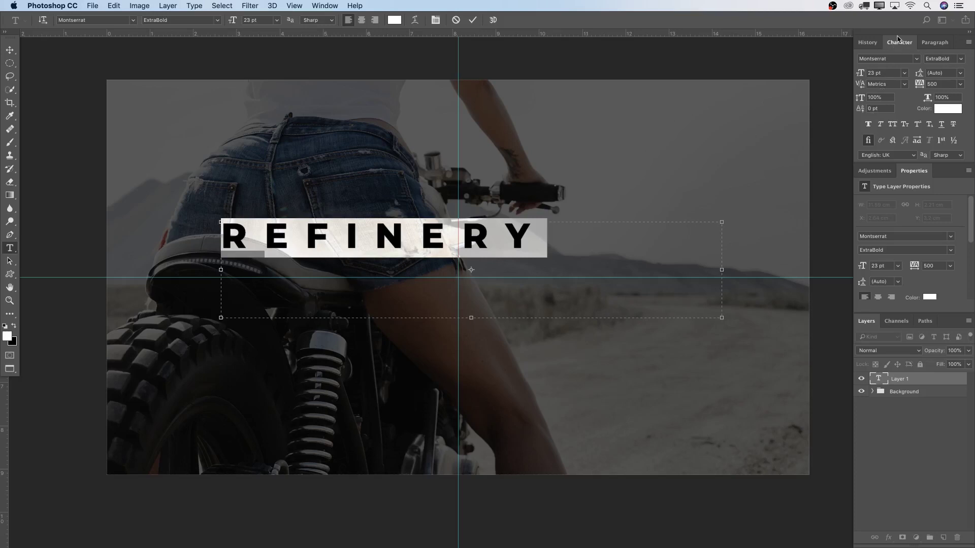
pyautogui.click(919, 84)
pyautogui.click(334, 5)
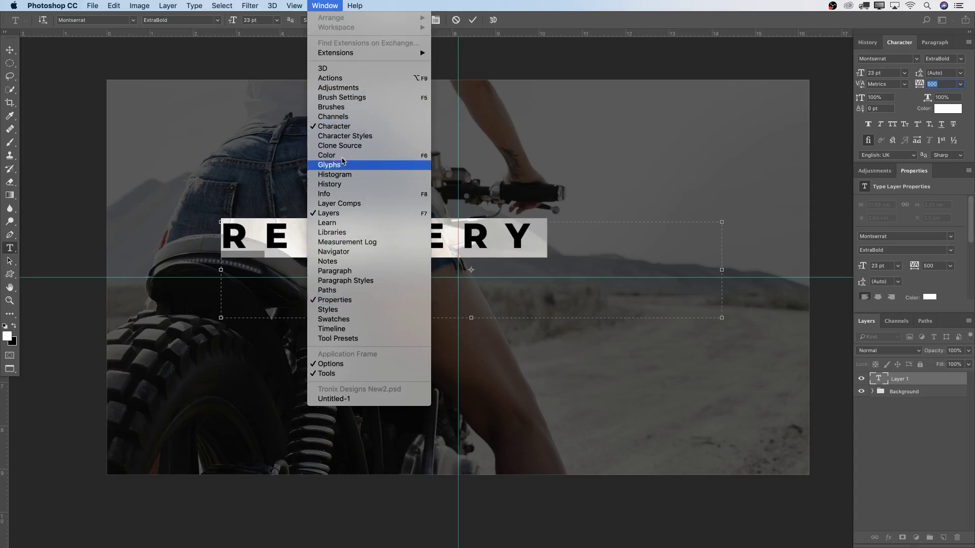
pyautogui.click(534, 51)
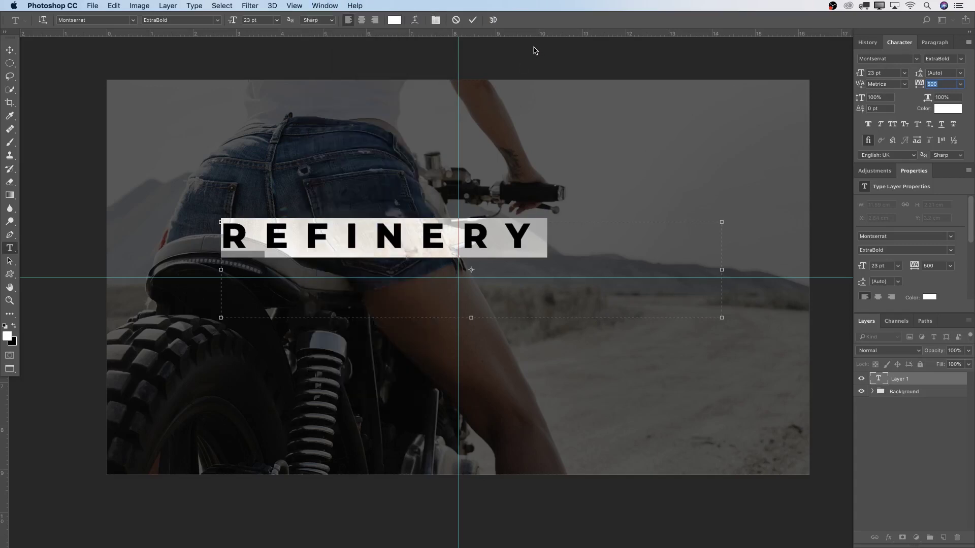
pyautogui.click(472, 20)
# Move REFINERY toward the canvas centre, then duplicate it and place the copy below.
pyautogui.press('v')
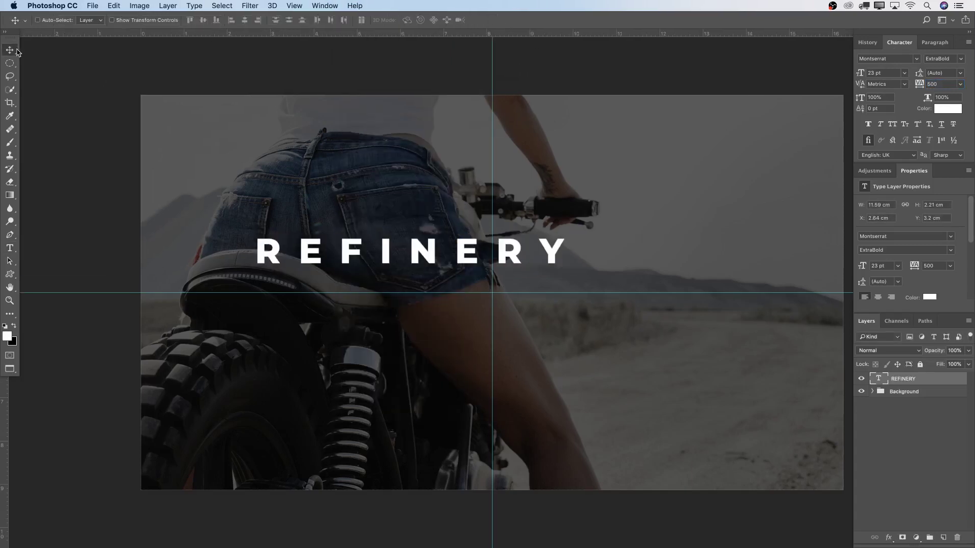
pyautogui.moveTo(503, 267); pyautogui.dragTo(595, 289)
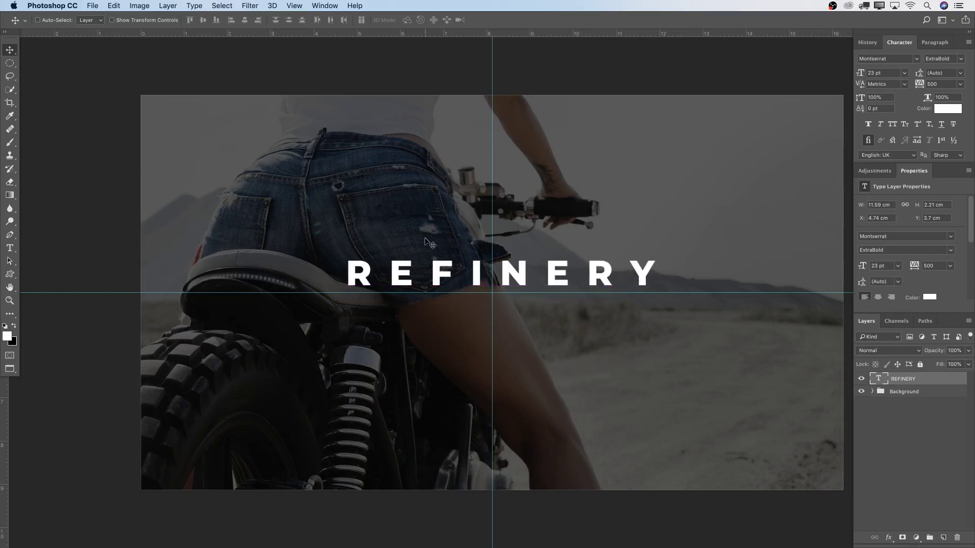
pyautogui.press('super')
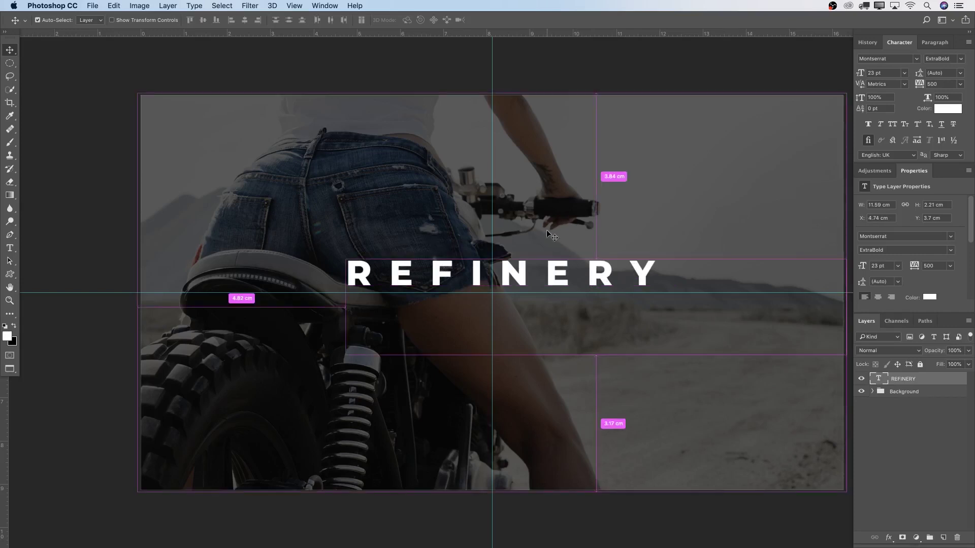
pyautogui.press('super+j')
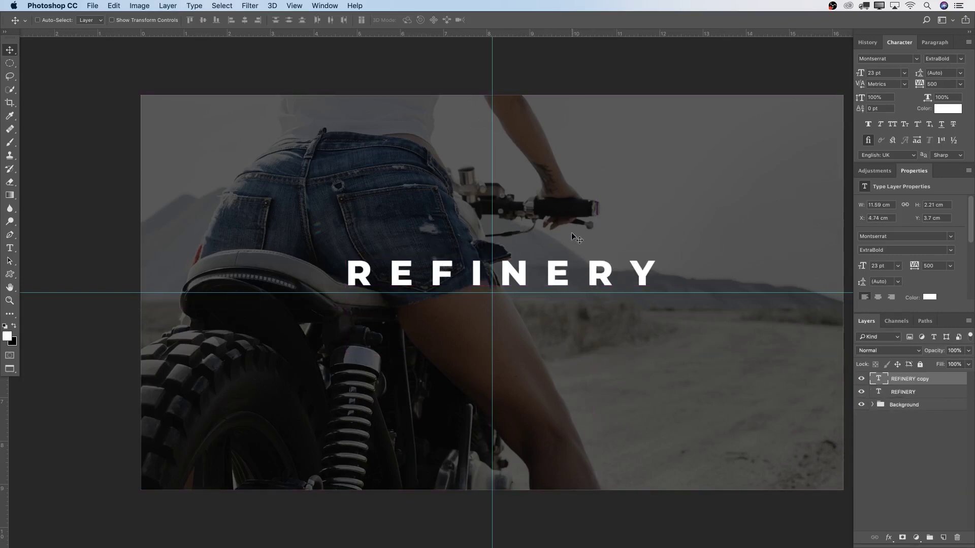
pyautogui.moveTo(568, 268); pyautogui.dragTo(563, 327)
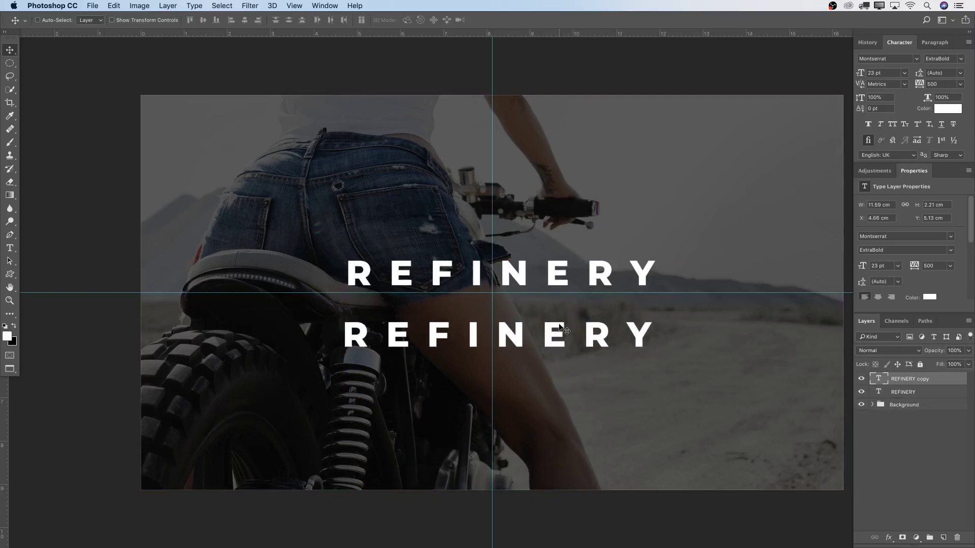
# Retype the REFINERY copy as ESTD. at 7 pt.
pyautogui.doubleClick(559, 327)
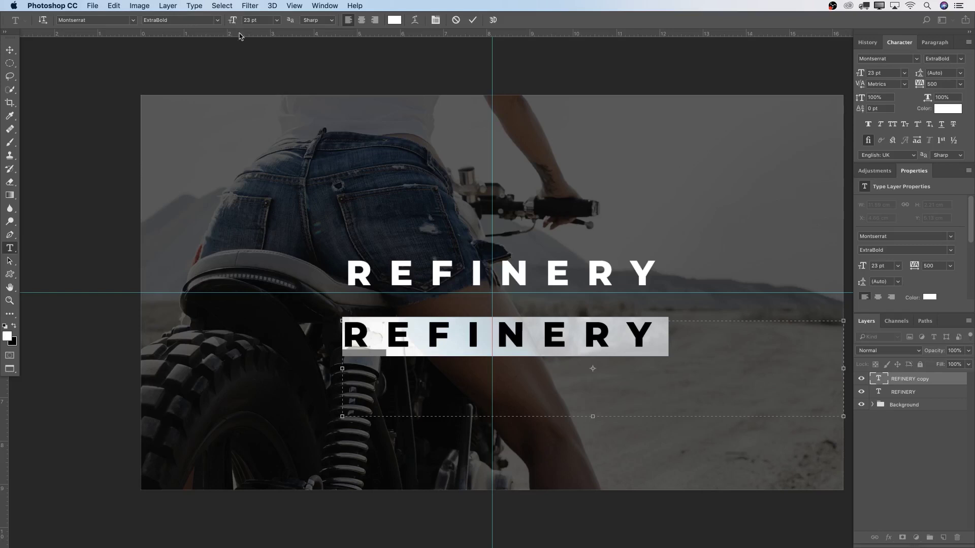
pyautogui.click(266, 21)
pyautogui.write('1')
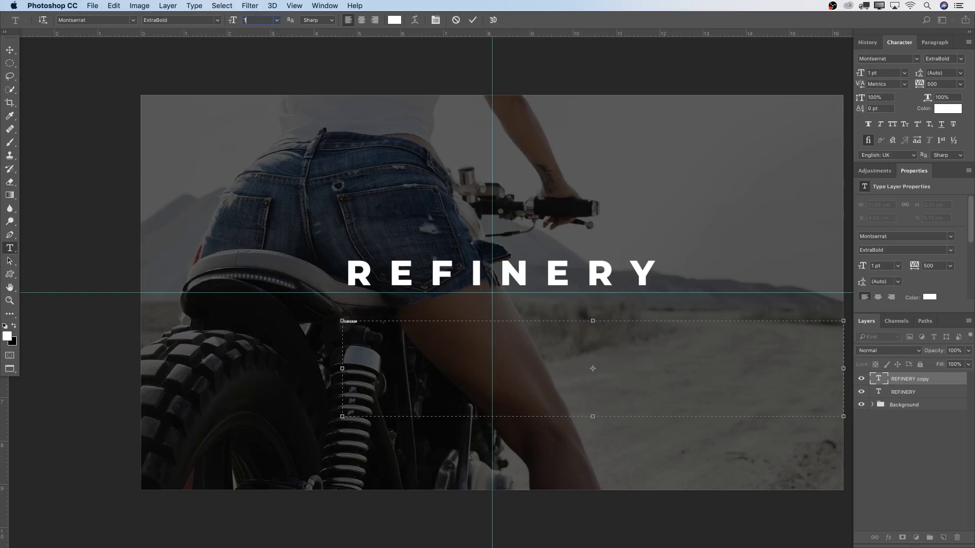
pyautogui.write('7')
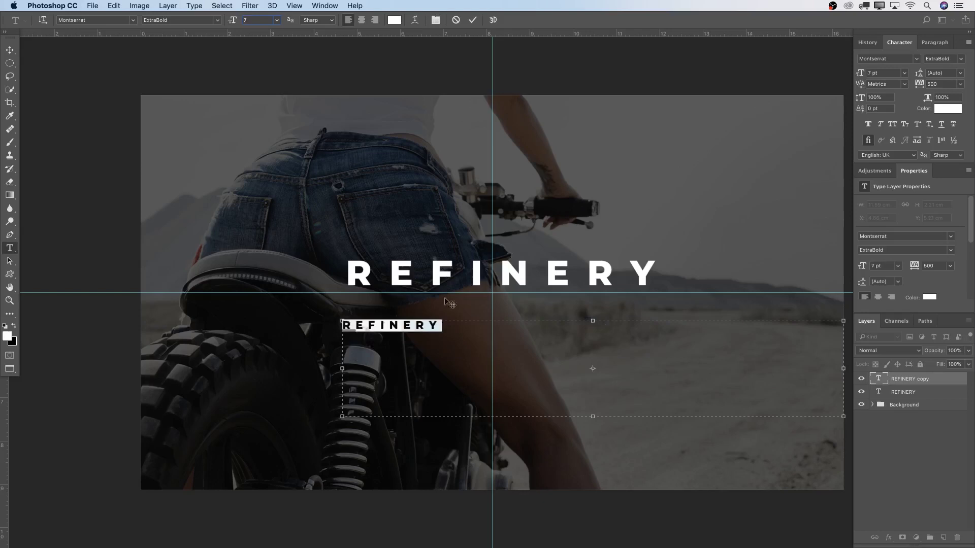
pyautogui.moveTo(439, 327); pyautogui.dragTo(346, 320)
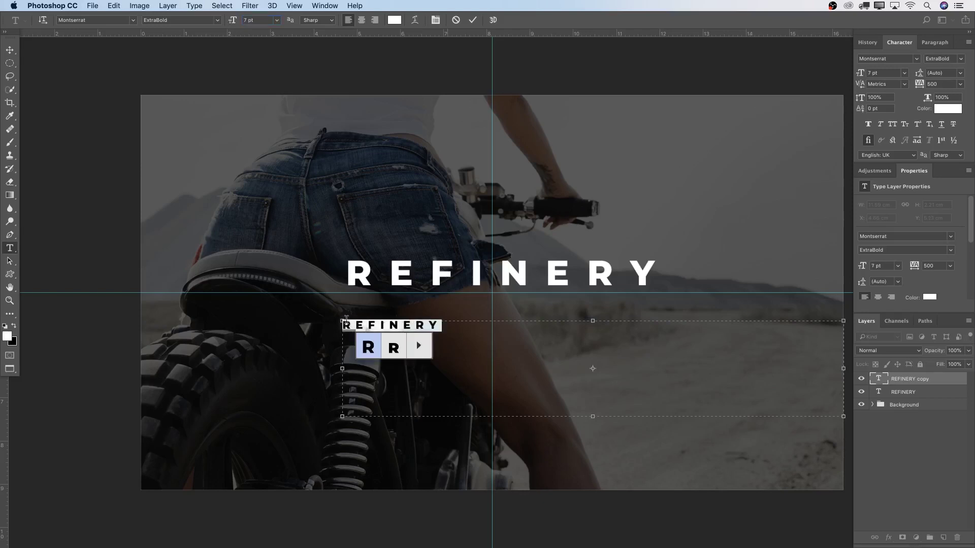
pyautogui.write('STD.')
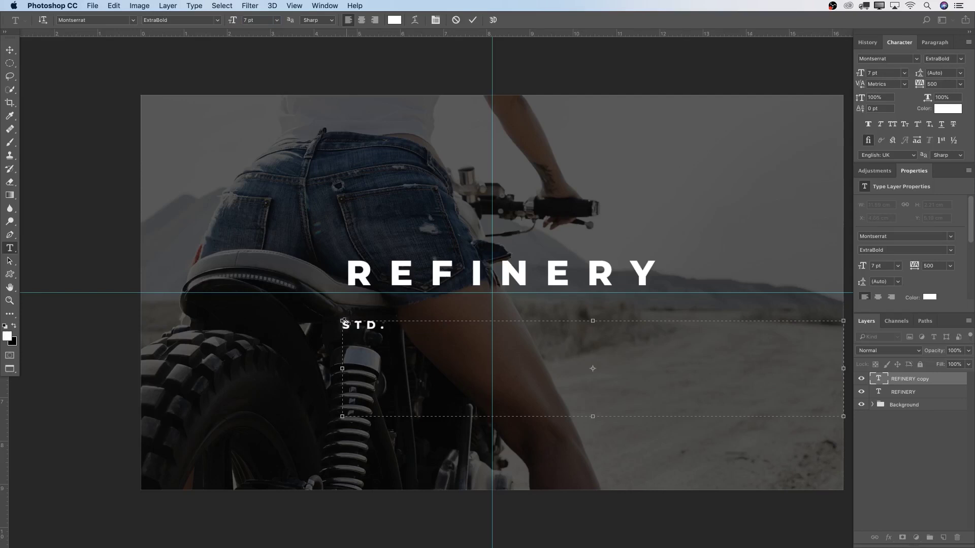
pyautogui.press('super+a')
pyautogui.write('ESTG')
pyautogui.press('BackSpace')
pyautogui.write('D.')
pyautogui.press('super+a')
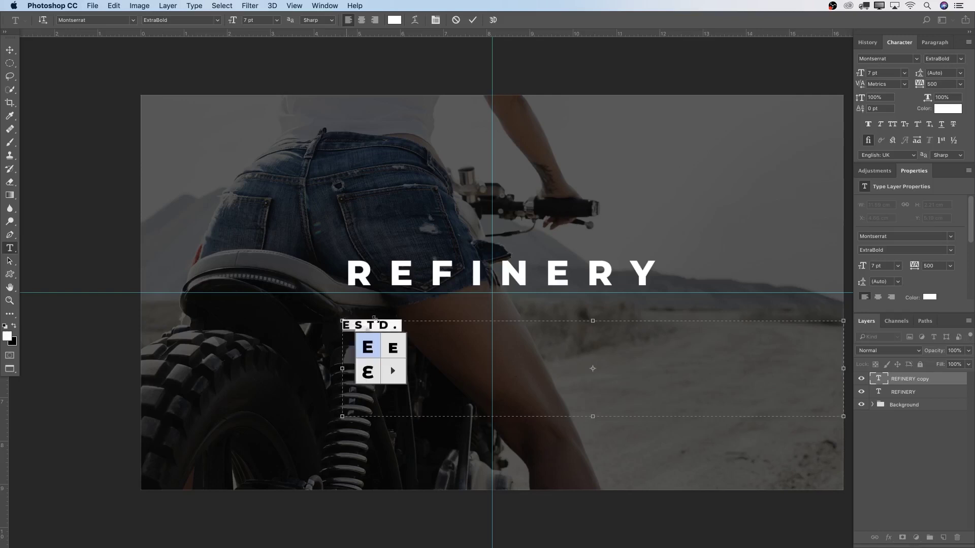
# Give ESTD. tracking 200, commit it, and move it above REFINERY.
pyautogui.moveTo(402, 325); pyautogui.dragTo(342, 324)
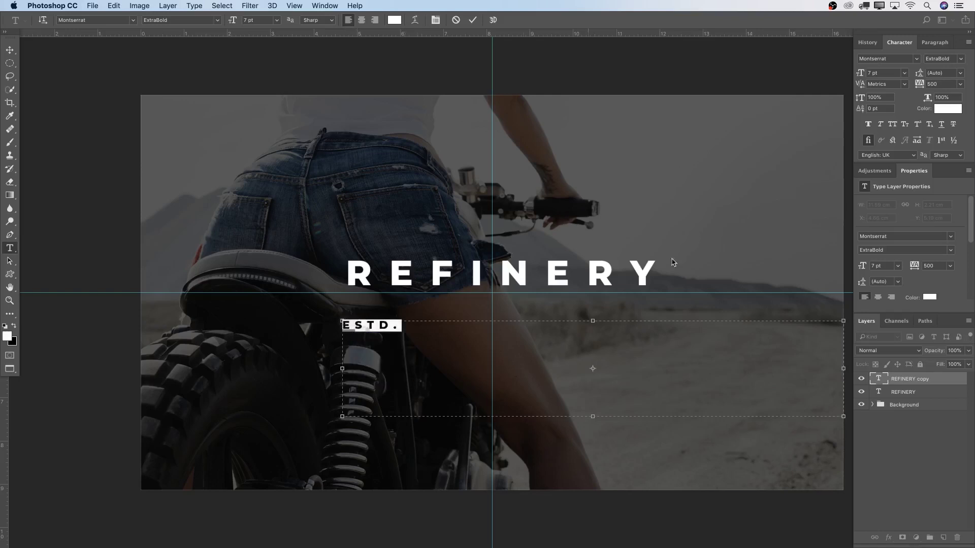
pyautogui.click(922, 84)
pyautogui.write('200')
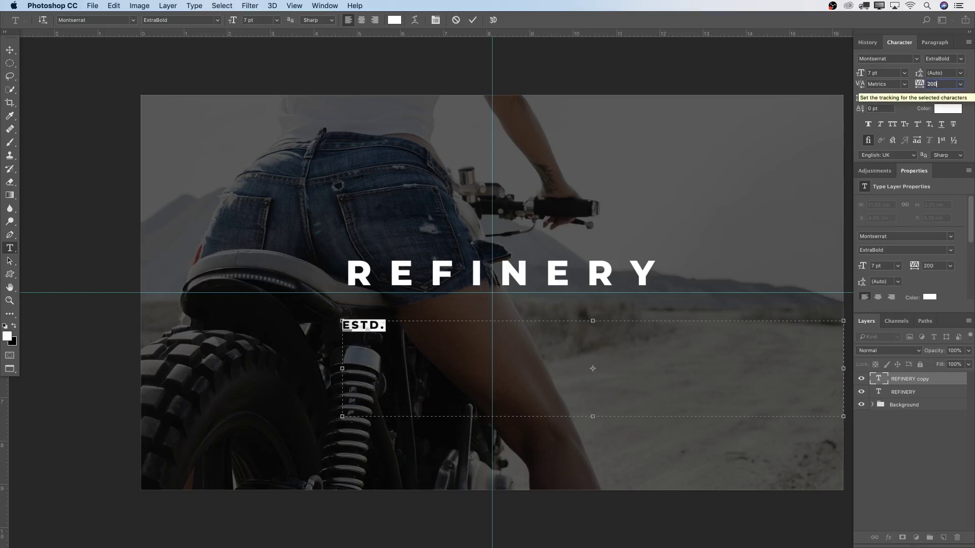
pyautogui.hotkey('ctrl', 'Return')
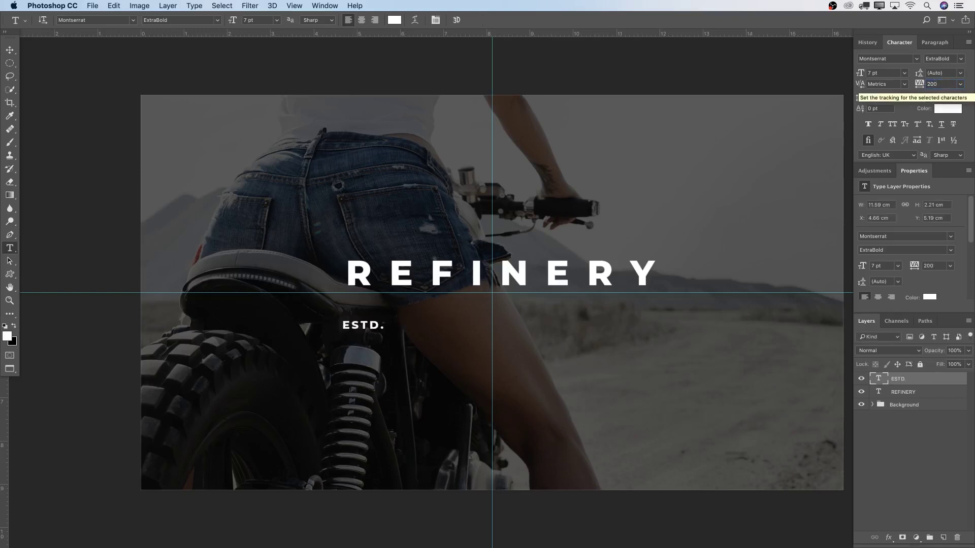
pyautogui.press('v')
pyautogui.moveTo(389, 332); pyautogui.dragTo(463, 230)
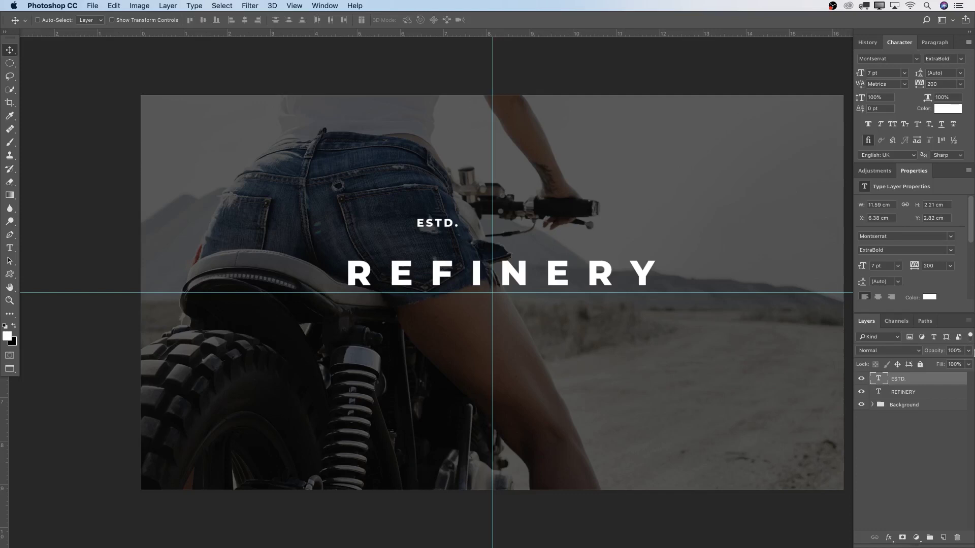
# Duplicate ESTD. to its right, retype the copy as 1995, and nudge it slightly left.
pyautogui.hotkey('ctrl', 'j')
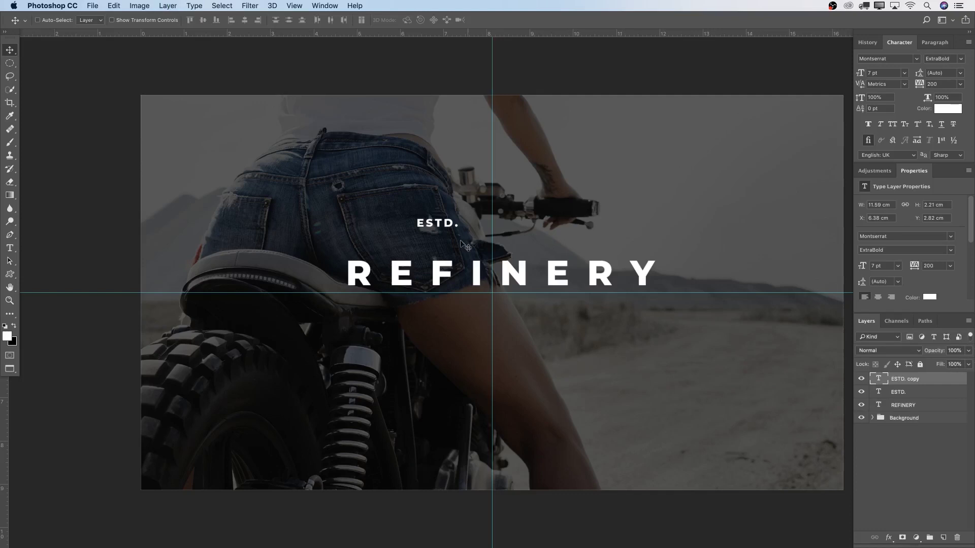
pyautogui.moveTo(463, 245); pyautogui.dragTo(549, 226)
pyautogui.doubleClick(549, 224)
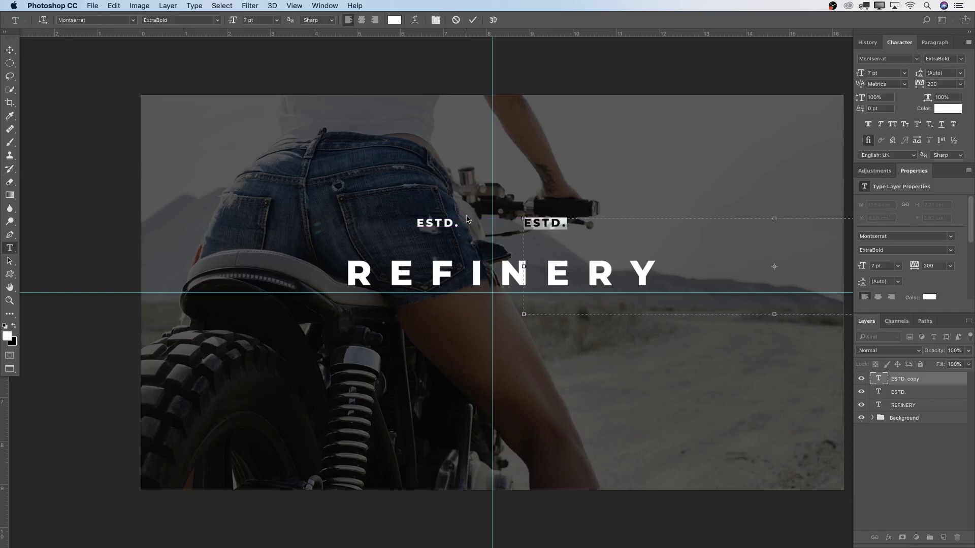
pyautogui.press('BackSpace')
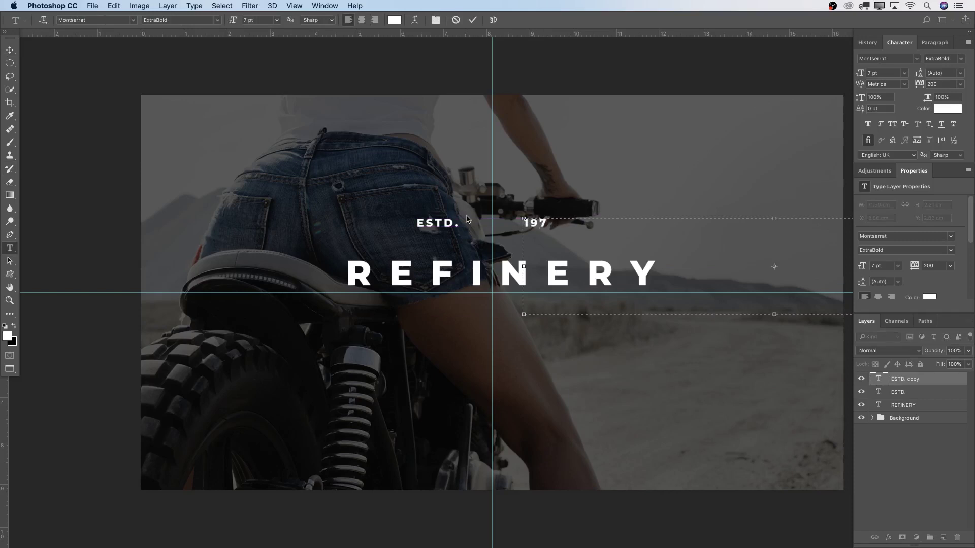
pyautogui.write('95')
pyautogui.press('super+Return')
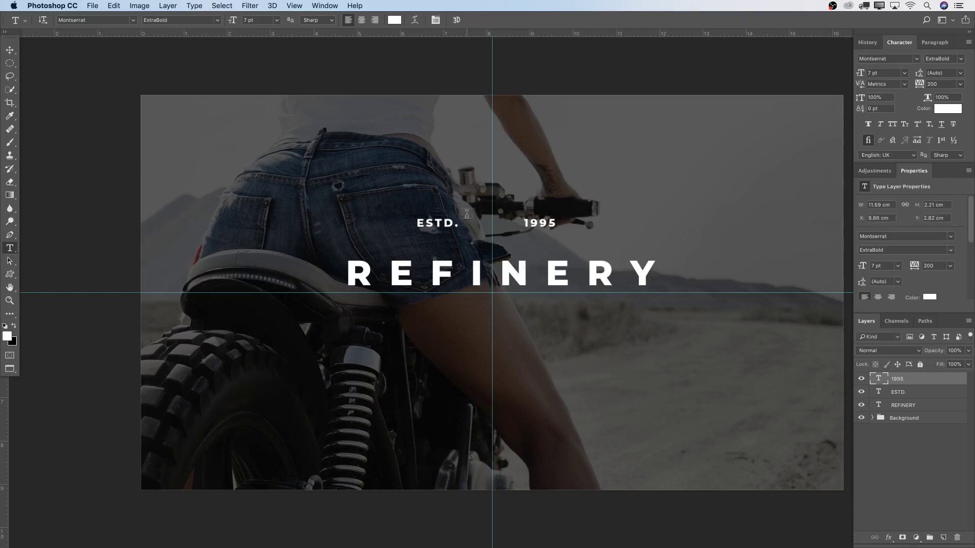
pyautogui.press('v')
pyautogui.press('Left')
pyautogui.press('Left')
pyautogui.press('Left')
pyautogui.press('Left')
pyautogui.press('Left')
pyautogui.press('Left')
pyautogui.press('Left')
pyautogui.press('Left')
pyautogui.press('Left')
pyautogui.press('Left')
pyautogui.press('Left')
pyautogui.press('Left')
pyautogui.press('Left')
pyautogui.press('Left')
pyautogui.press('Left')
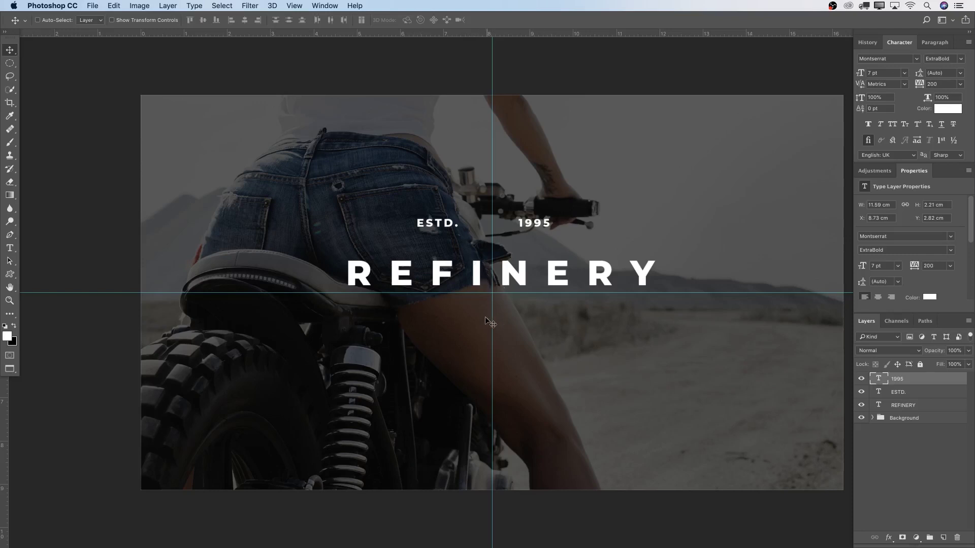
# Duplicate the REFINERY layer and move the copy below the original.
pyautogui.press('r')
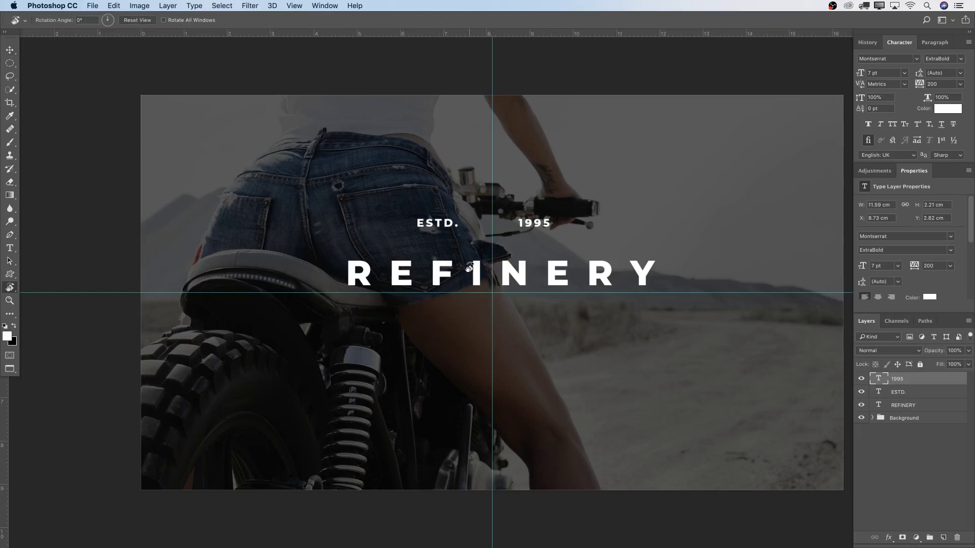
pyautogui.press('t')
pyautogui.click(496, 273)
pyautogui.click(908, 408)
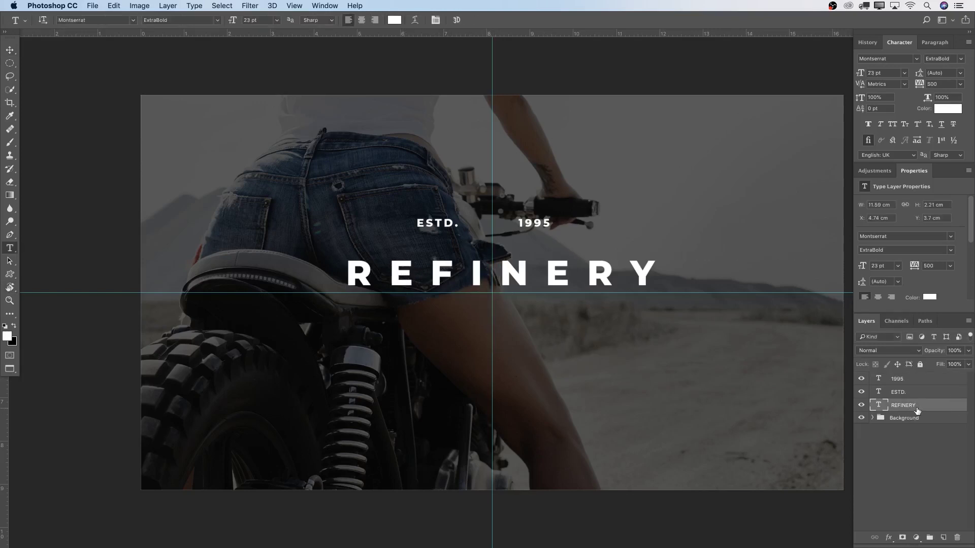
pyautogui.press('super+j')
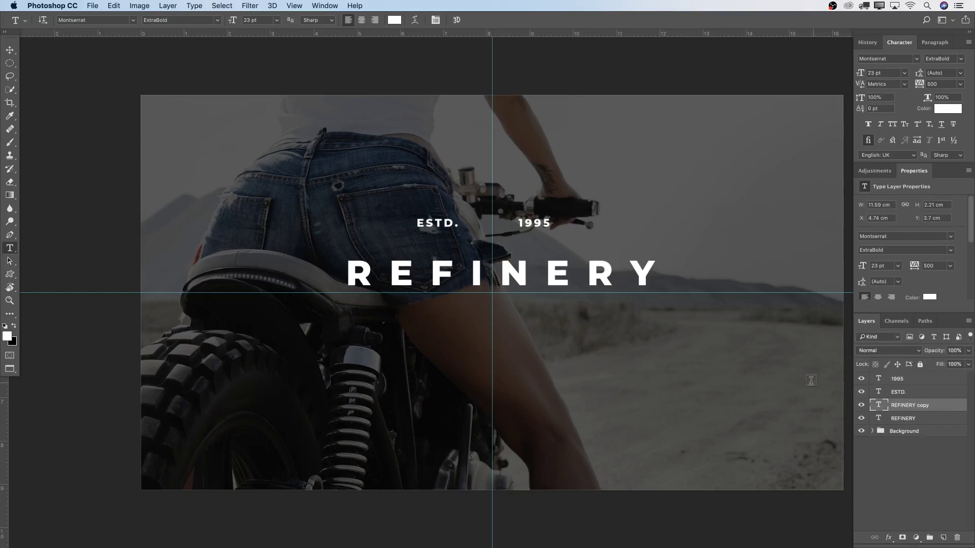
pyautogui.press('v')
pyautogui.moveTo(591, 274); pyautogui.dragTo(580, 374)
# Replace the copy's text with a single R at 20 pt.
pyautogui.press('t')
pyautogui.click(546, 376)
pyautogui.moveTo(390, 364); pyautogui.dragTo(742, 358)
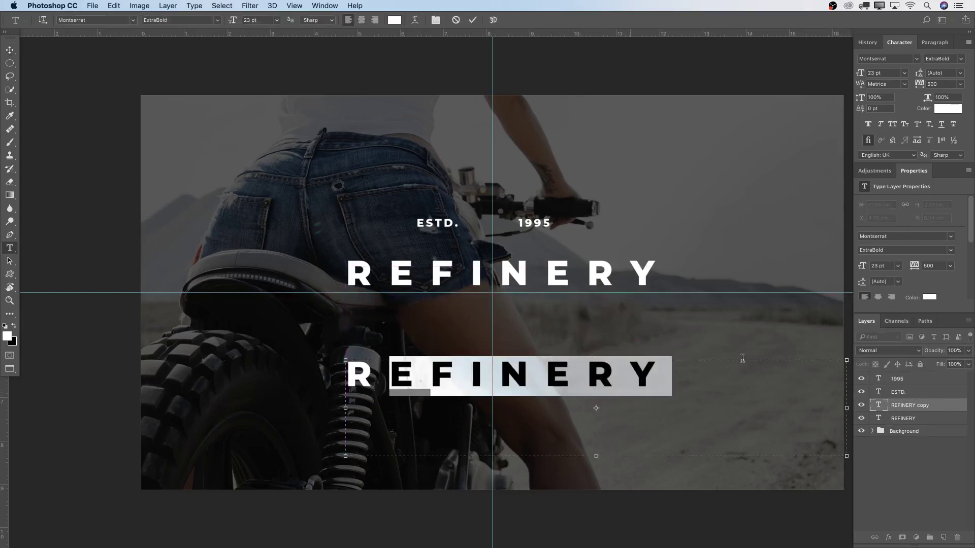
pyautogui.press('BackSpace')
pyautogui.press('BackSpace')
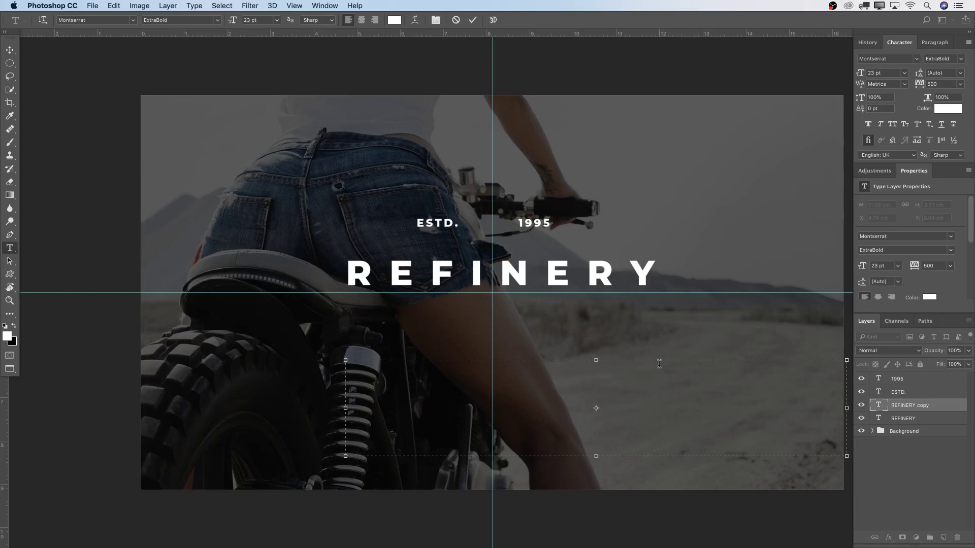
pyautogui.write('R')
pyautogui.press('super+a')
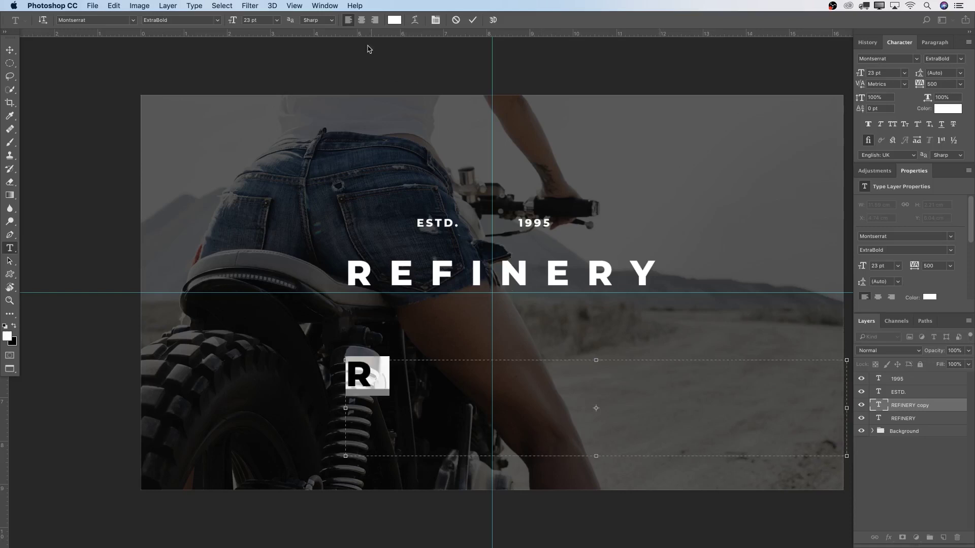
pyautogui.click(254, 20)
pyautogui.write('20')
pyautogui.press('super+Return')
# Centre the R under REFINERY and draw a new empty text box above it.
pyautogui.press('v')
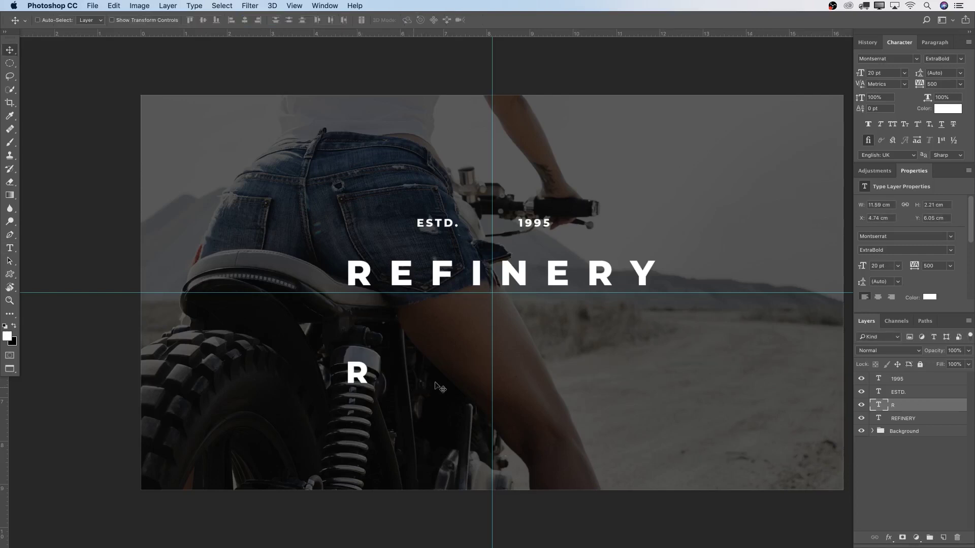
pyautogui.moveTo(417, 388); pyautogui.dragTo(548, 378)
pyautogui.moveTo(491, 364)
pyautogui.mouseDown()
pyautogui.moveTo(501, 356)
pyautogui.moveTo(490, 372)
pyautogui.mouseUp()
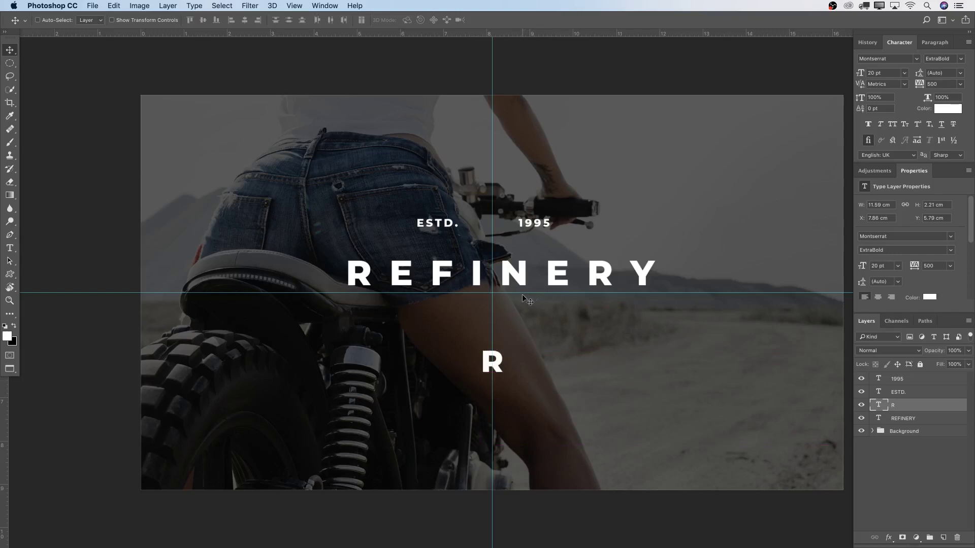
pyautogui.press('t')
pyautogui.moveTo(361, 314); pyautogui.dragTo(679, 340)
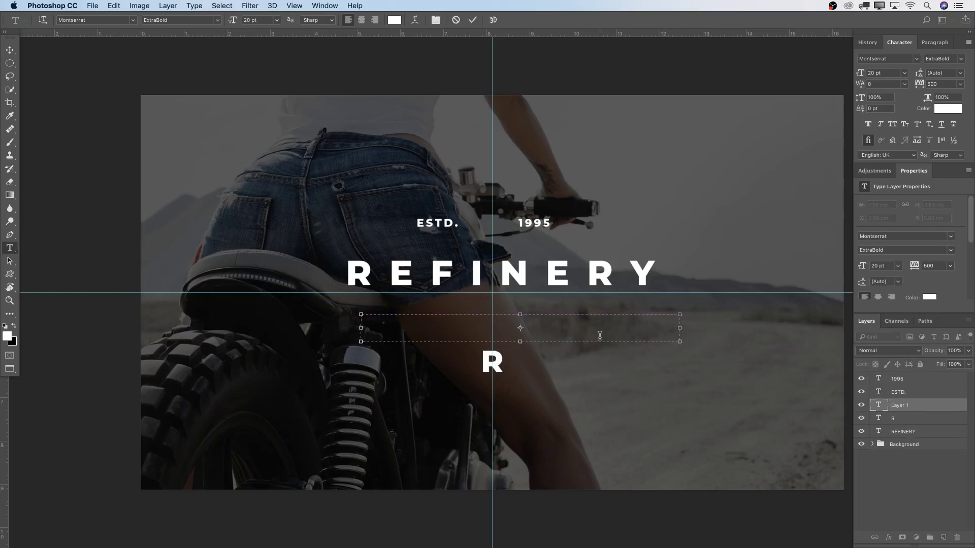
# Type AUTHENTIC in the new text box and set it to Montserrat Bold.
pyautogui.write('AUTH')
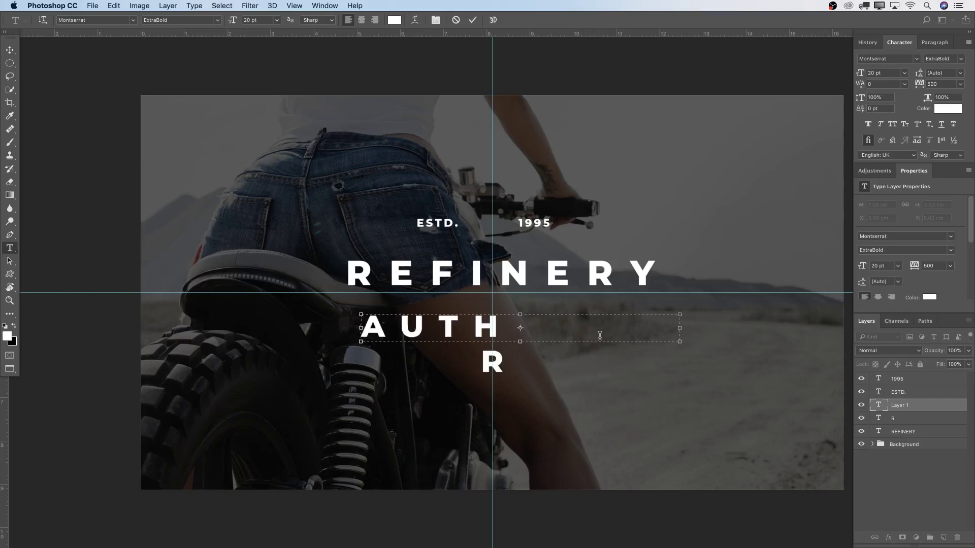
pyautogui.write('ENTIC')
pyautogui.press('super+a')
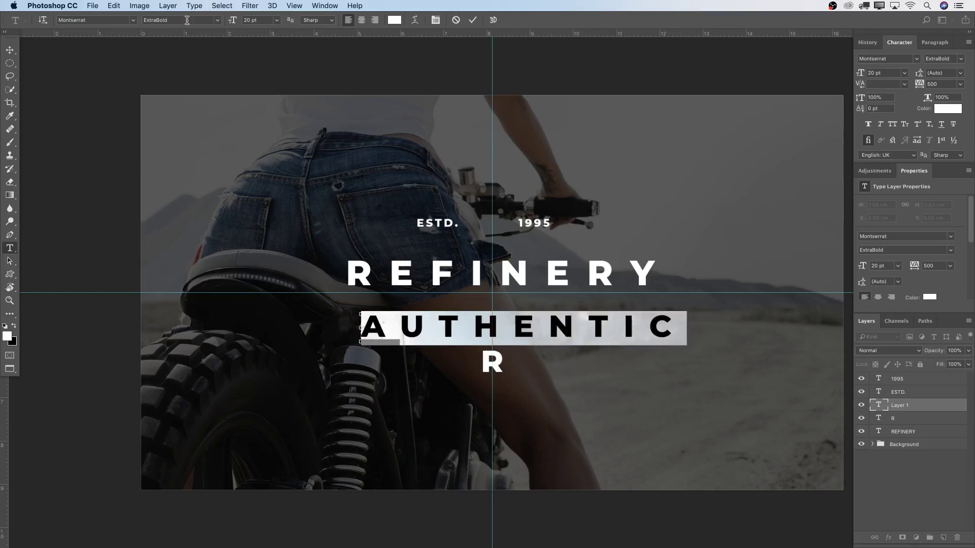
pyautogui.click(217, 20)
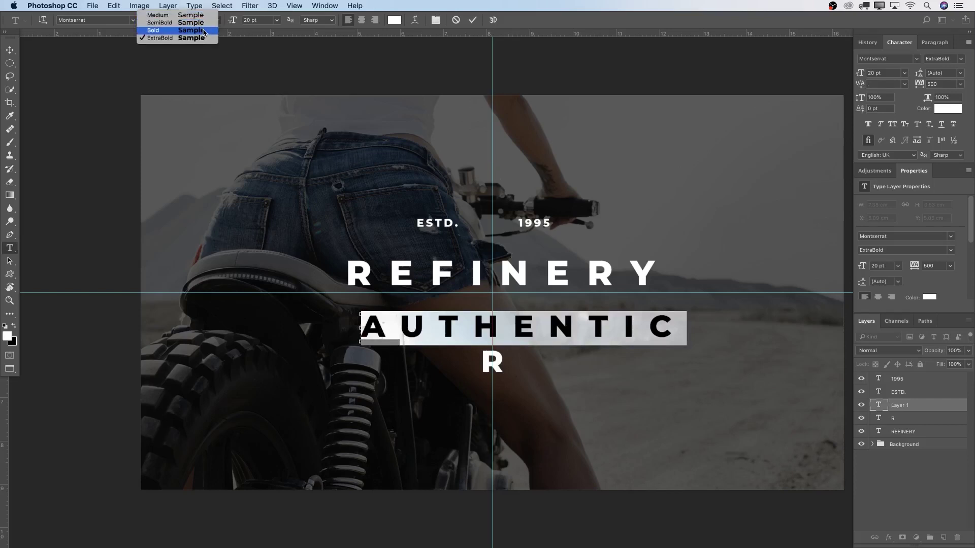
pyautogui.click(204, 32)
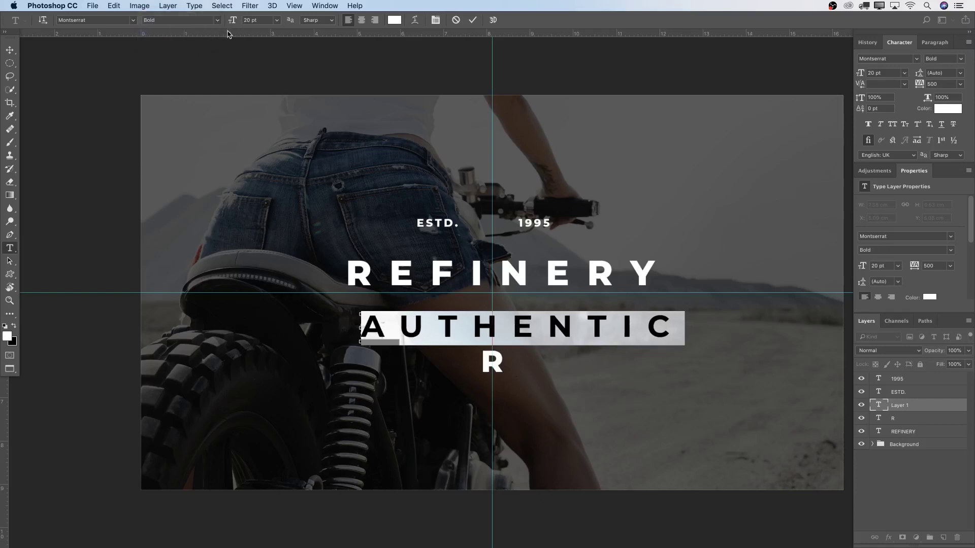
# Set AUTHENTIC to 9 pt and commit the text.
pyautogui.doubleClick(251, 20)
pyautogui.click(232, 20)
pyautogui.write('10')
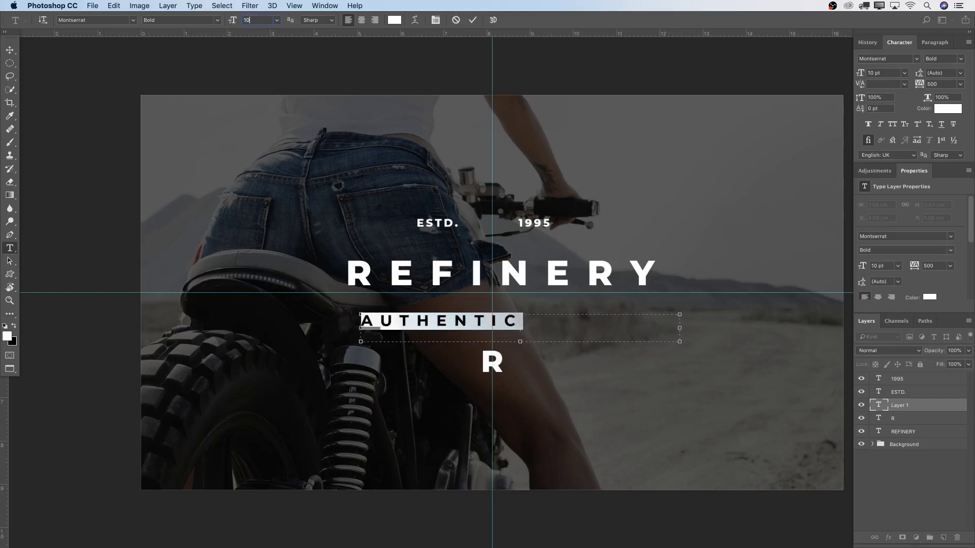
pyautogui.press('BackSpace')
pyautogui.press('BackSpace')
pyautogui.write('9')
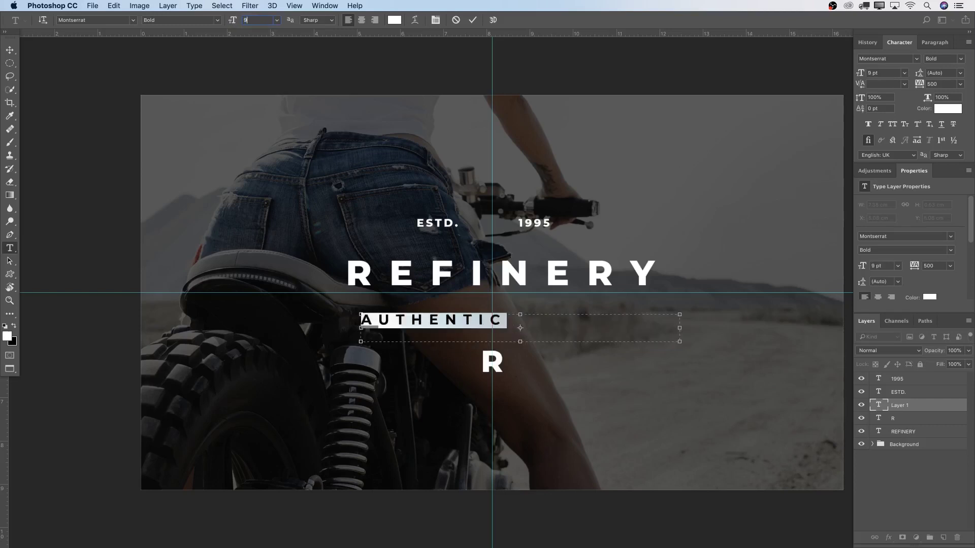
pyautogui.press('Return')
pyautogui.press('super+Return')
# Move AUTHENTIC up just beneath REFINERY and raise the R closer to it.
pyautogui.press('v')
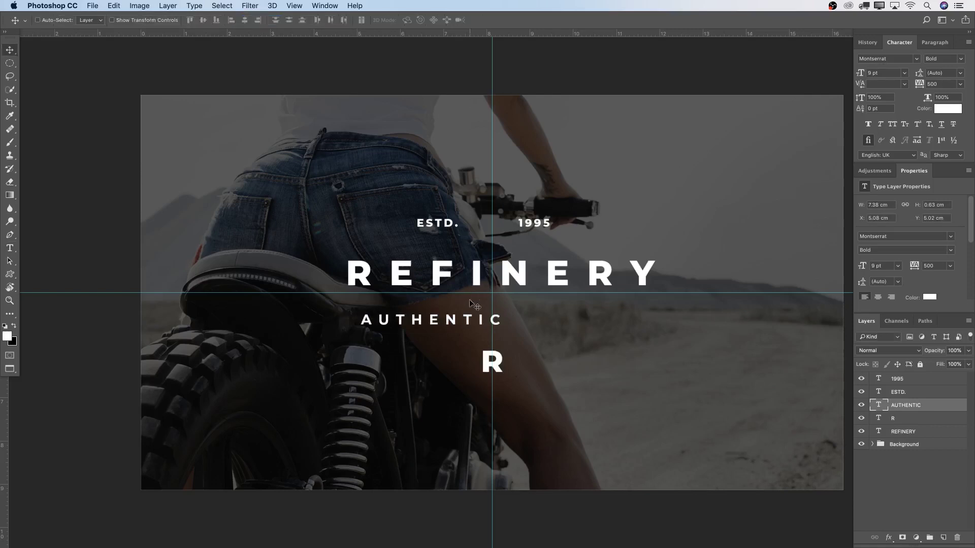
pyautogui.moveTo(470, 319); pyautogui.dragTo(534, 311)
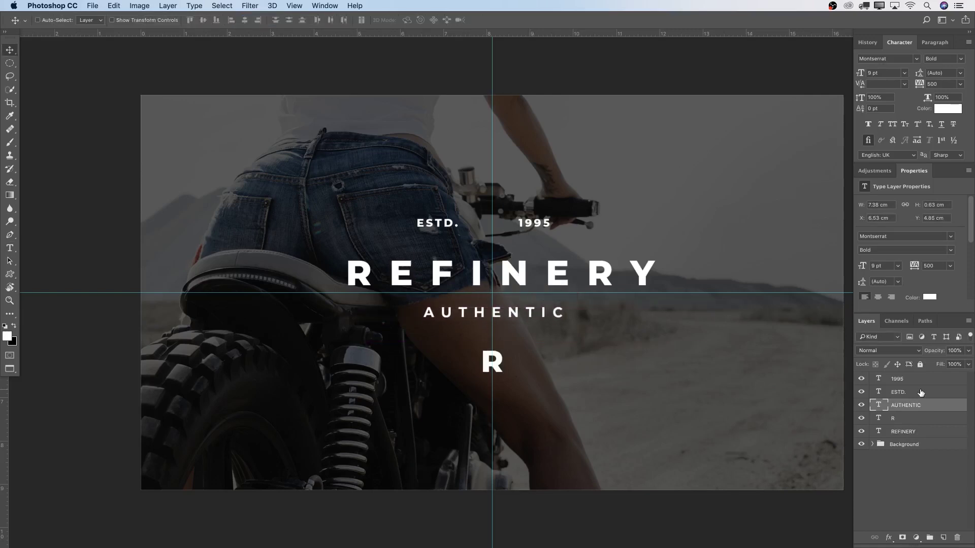
pyautogui.click(912, 418)
pyautogui.moveTo(624, 382); pyautogui.dragTo(626, 373)
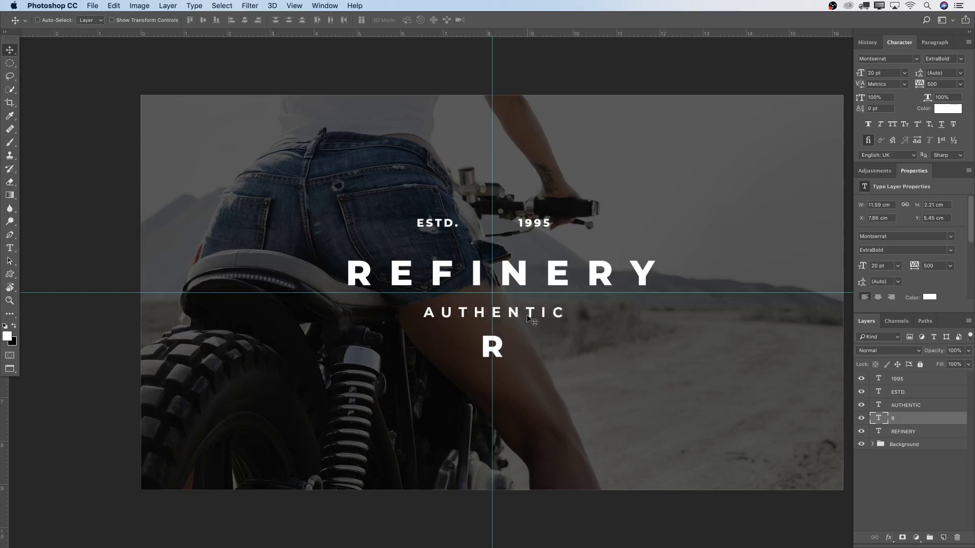
# Duplicate AUTHENTIC, move the copy left of the R, and retype it as GENUINE.
pyautogui.press('t')
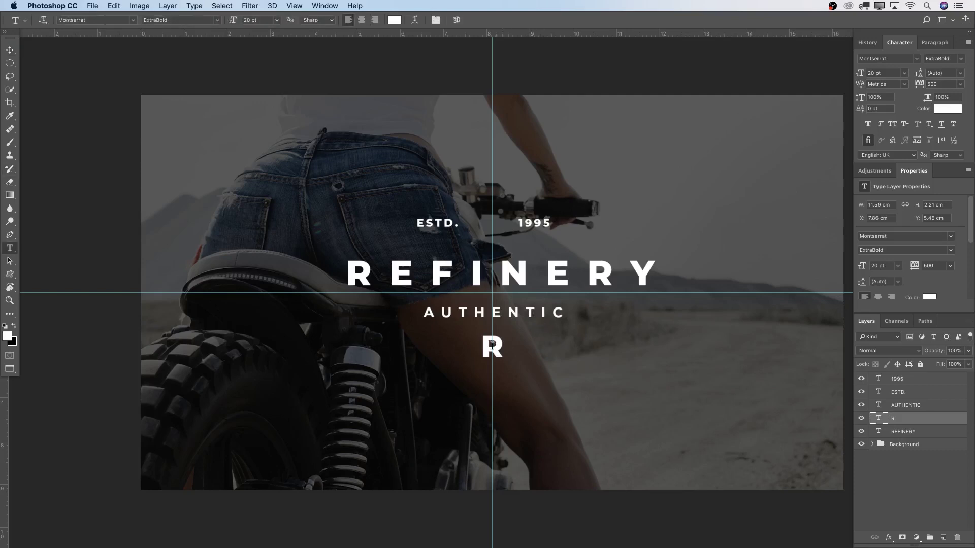
pyautogui.click(485, 314)
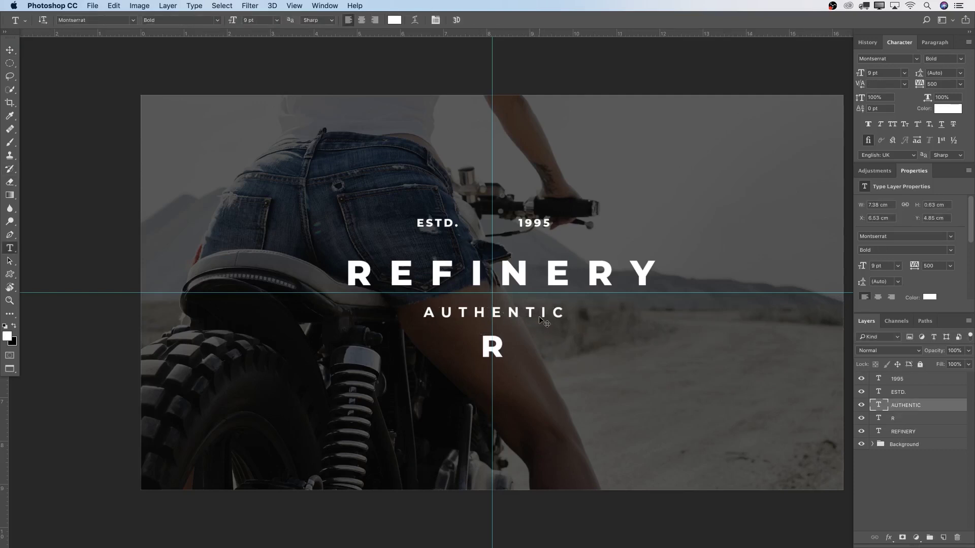
pyautogui.hotkey('ctrl', 'j')
pyautogui.press('v')
pyautogui.moveTo(547, 316); pyautogui.dragTo(445, 351)
pyautogui.press('t')
pyautogui.click(411, 347)
pyautogui.doubleClick(410, 345)
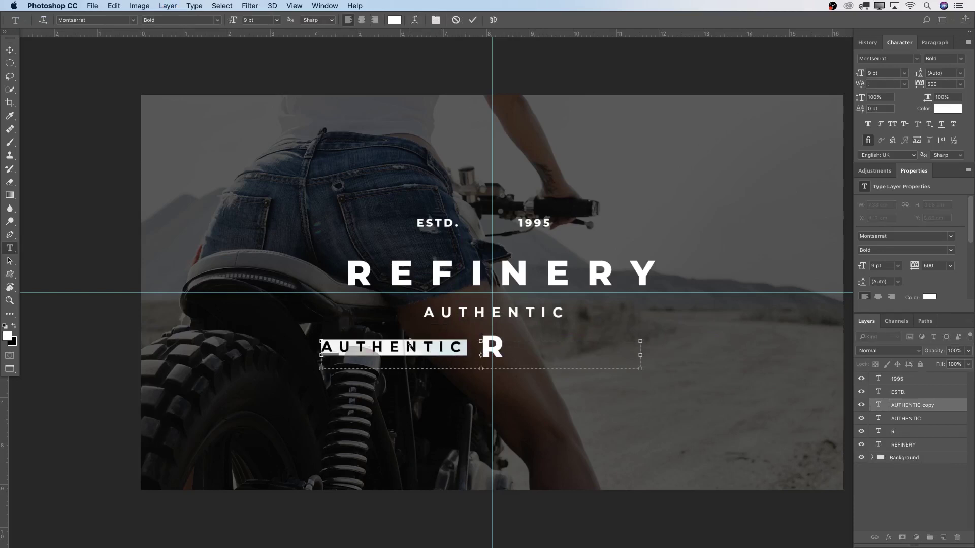
pyautogui.write('GE')
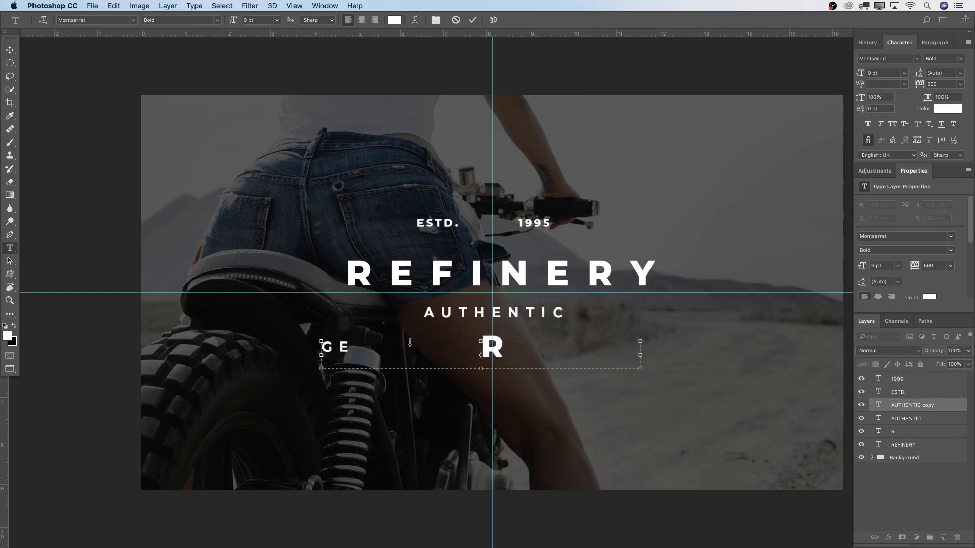
pyautogui.write('NUINE')
pyautogui.click(473, 20)
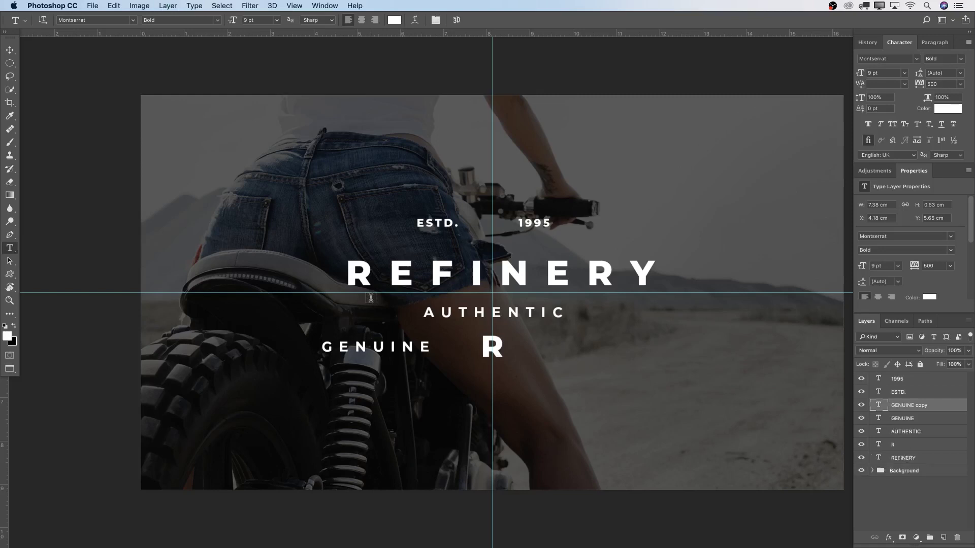
# Try a right-hand QUALITY copy of GENUINE, then undo and delete that copy.
pyautogui.press('v')
pyautogui.moveTo(412, 349); pyautogui.dragTo(634, 350)
pyautogui.press('t')
pyautogui.doubleClick(602, 347)
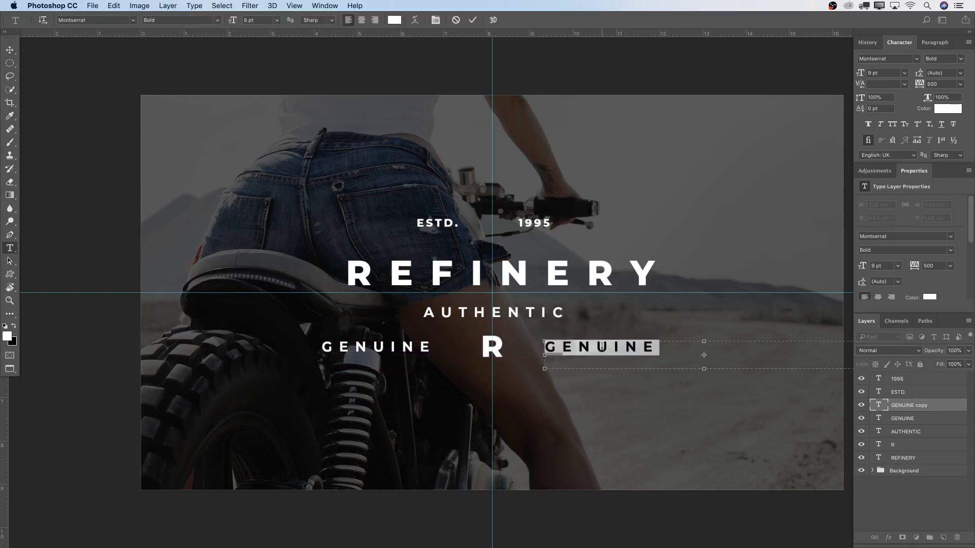
pyautogui.write('QUALITY')
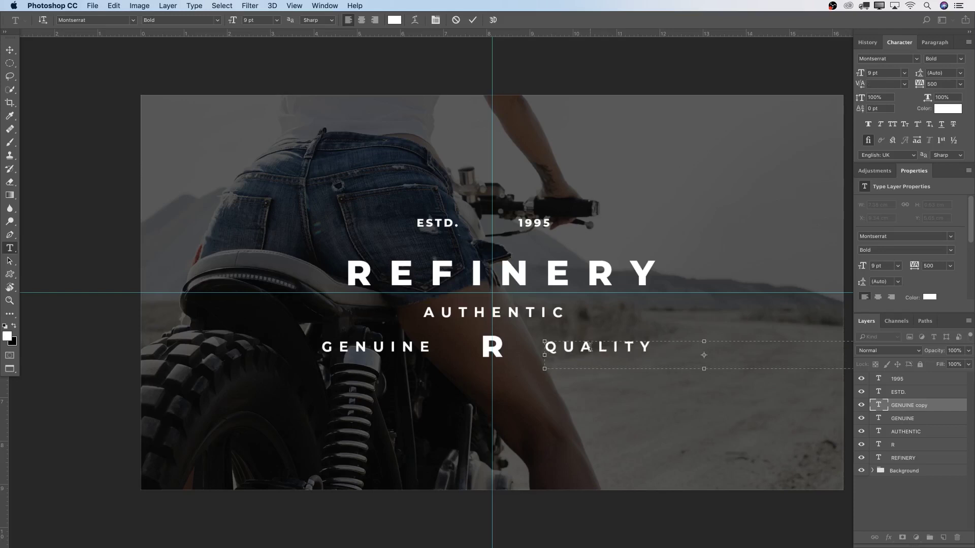
pyautogui.moveTo(692, 349); pyautogui.dragTo(519, 339)
pyautogui.press('super+z')
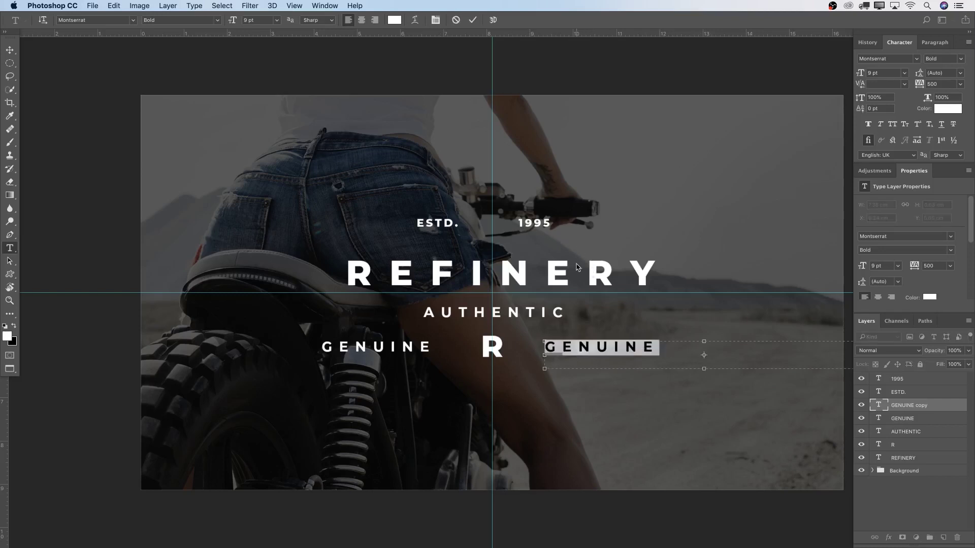
pyautogui.press('Escape')
pyautogui.press('Delete')
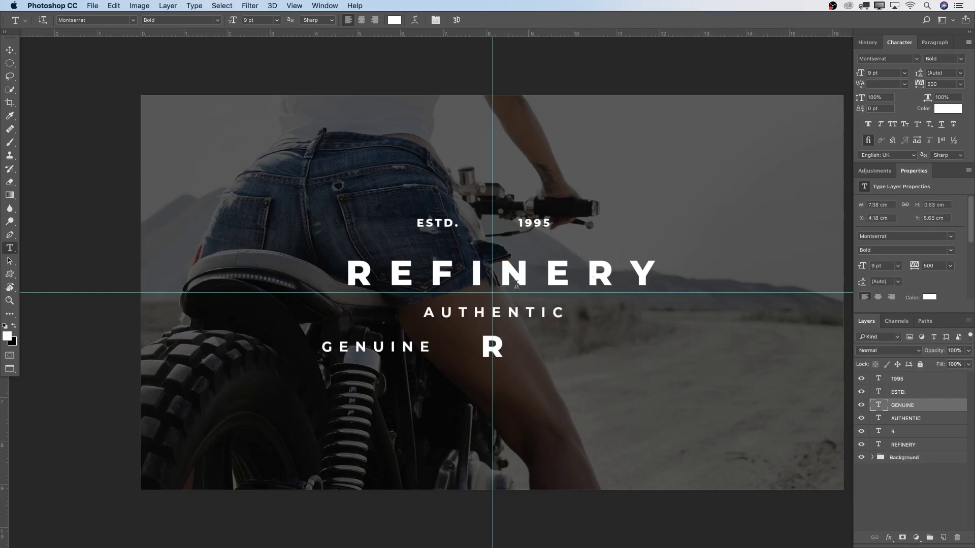
# Set the GENUINE text to 7 pt and commit it.
pyautogui.click(406, 347)
pyautogui.press('super+a')
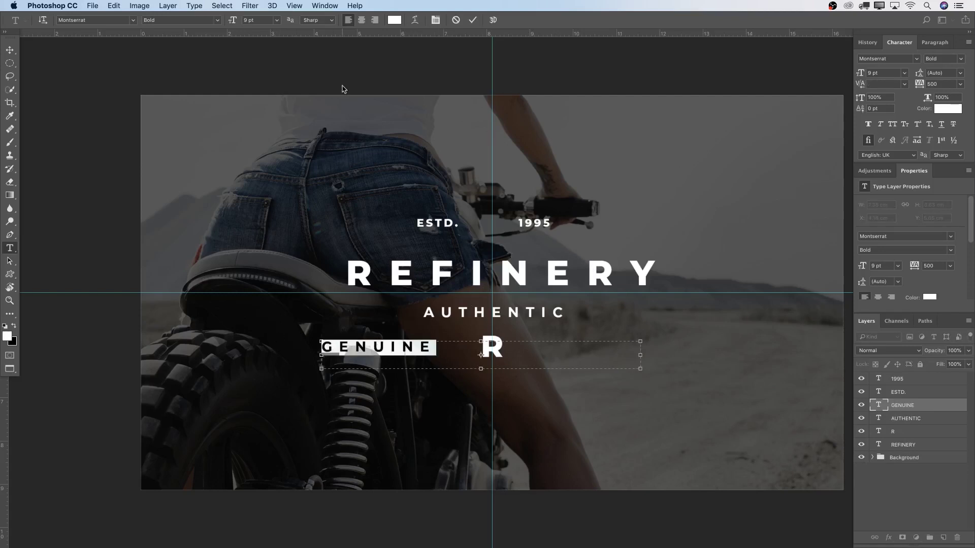
pyautogui.click(251, 20)
pyautogui.write('7')
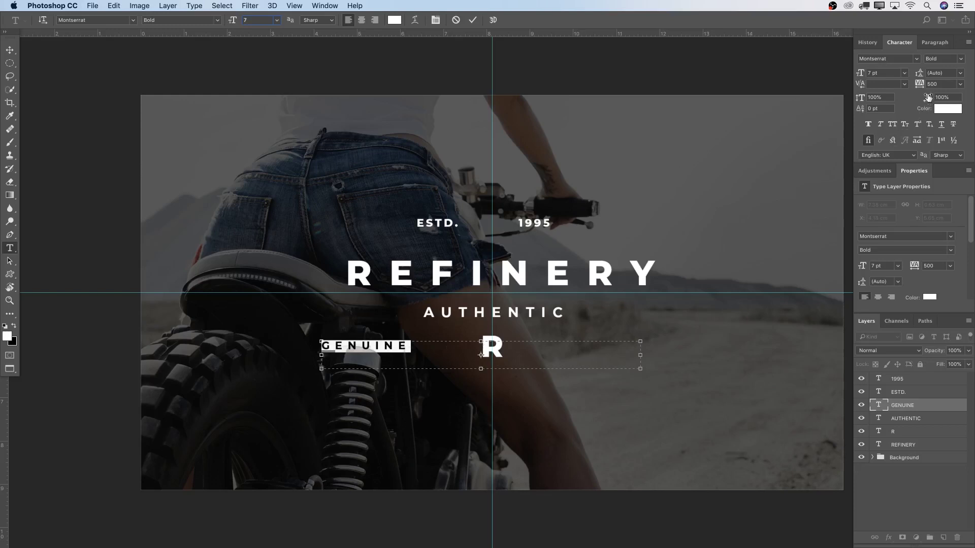
pyautogui.click(914, 85)
pyautogui.click(467, 19)
# Alt-drag a GENUINE copy to the right of the R and retype it as QUALITY.
pyautogui.press('v')
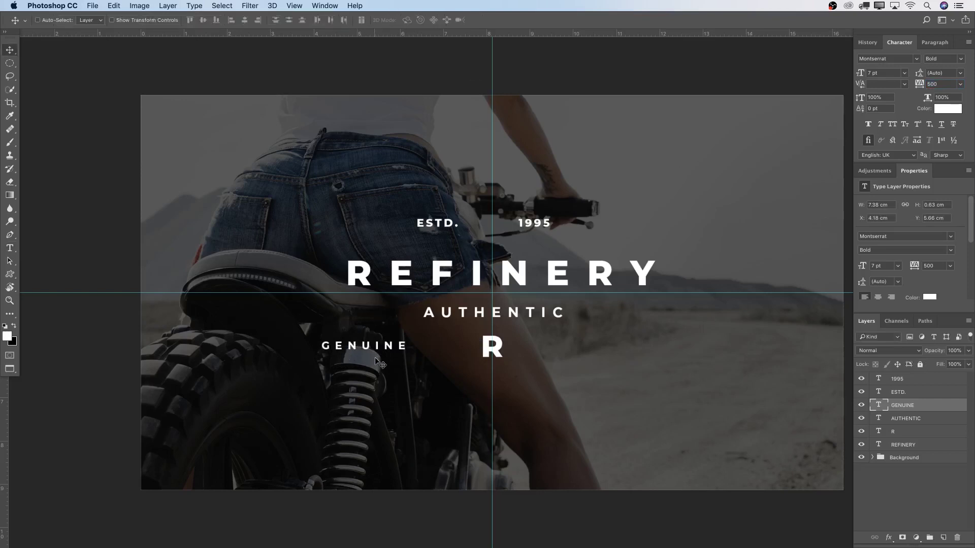
pyautogui.moveTo(375, 358); pyautogui.dragTo(580, 356)
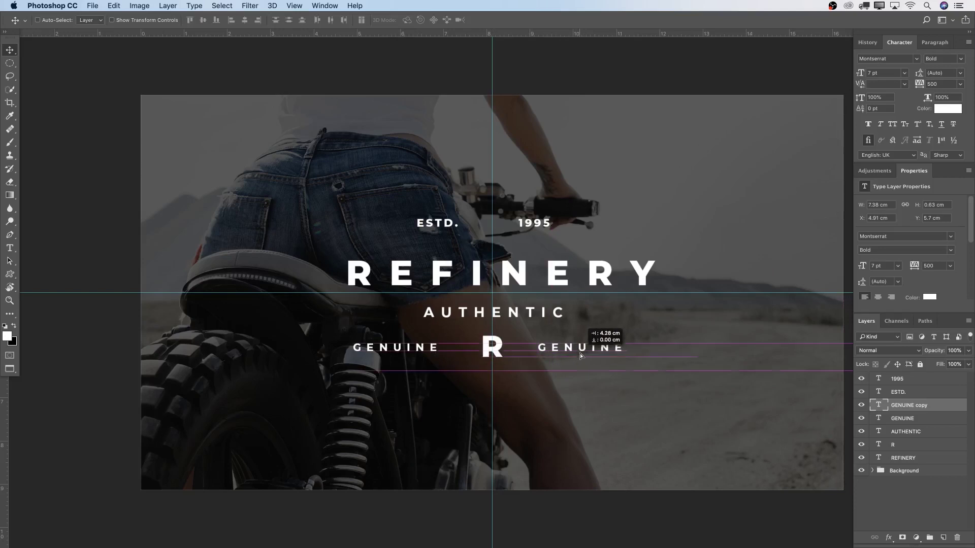
pyautogui.doubleClick(573, 347)
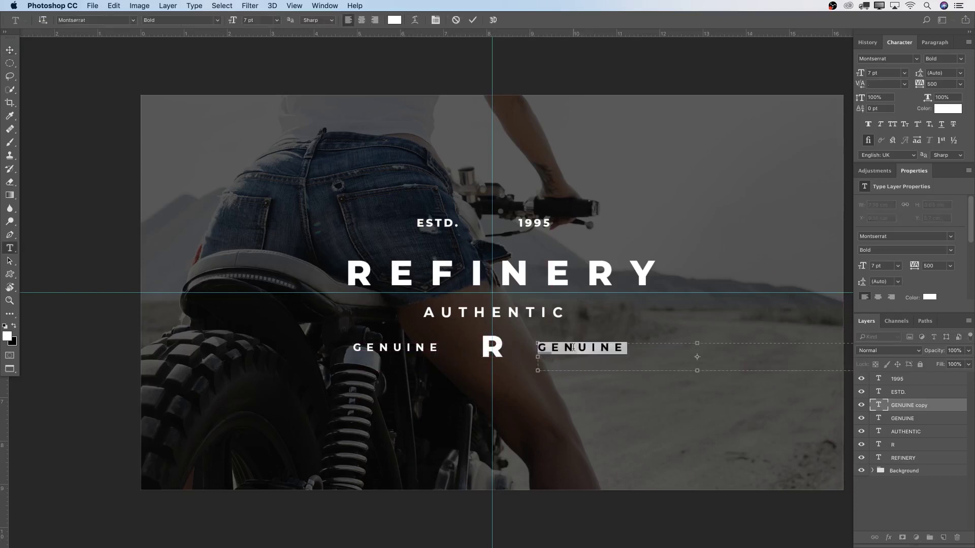
pyautogui.write('QUALITY')
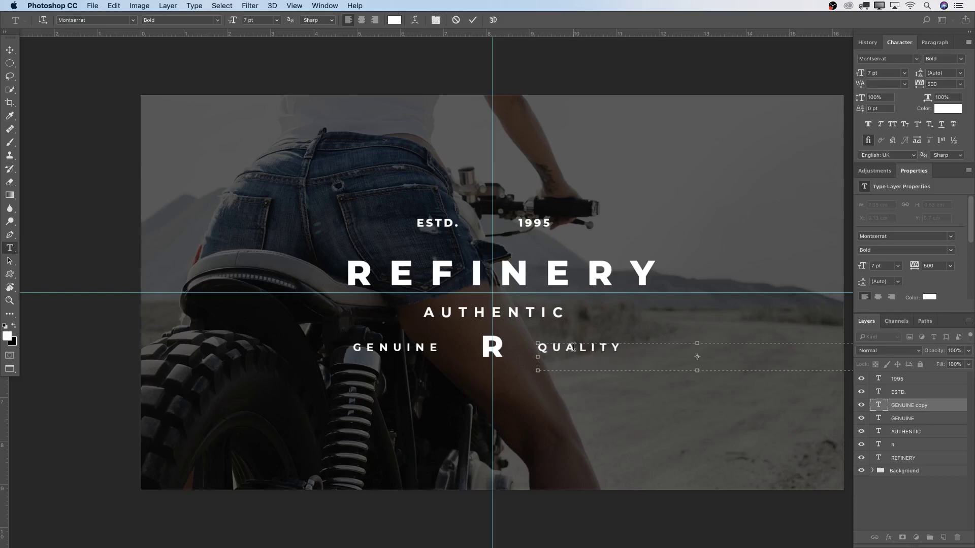
pyautogui.press('super+Return')
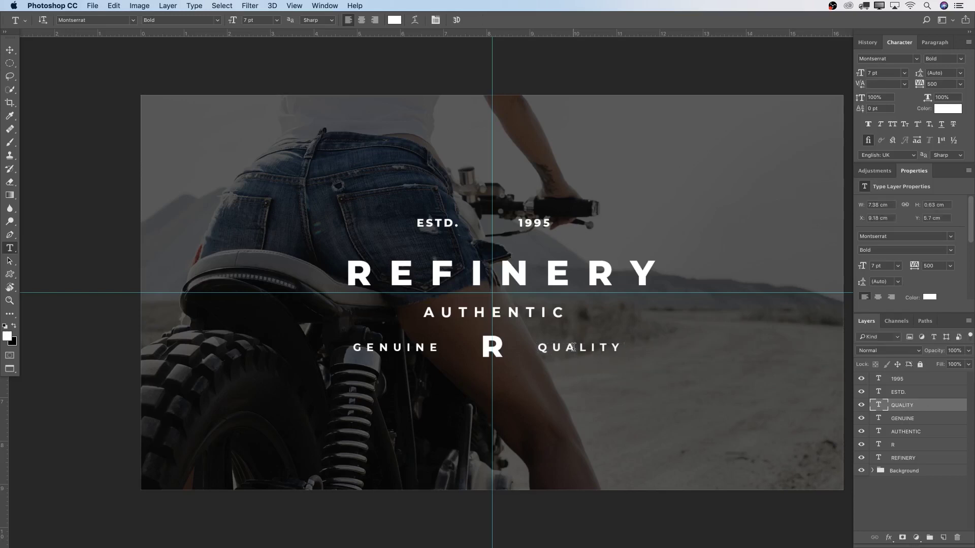
pyautogui.press('v')
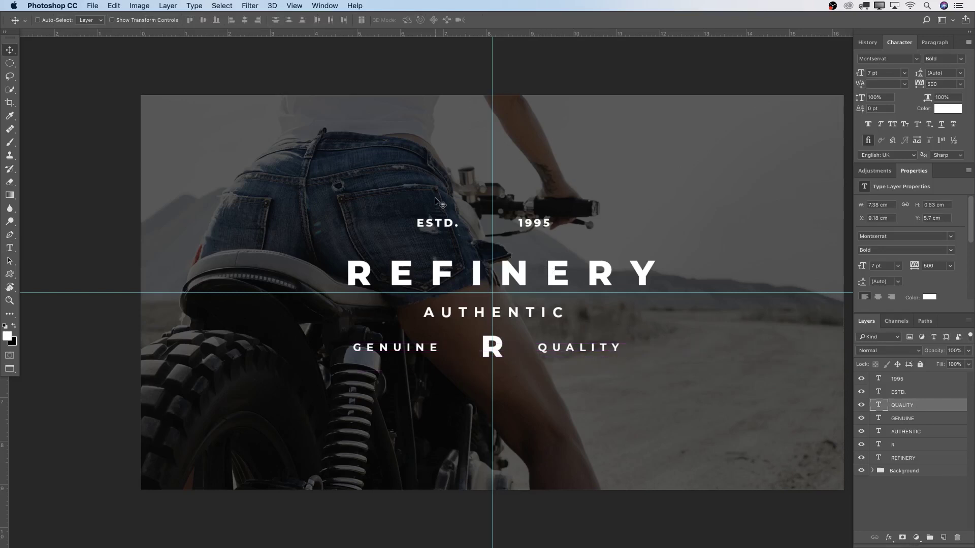
# Select the seven text layers from 1995 to REFINERY and group them as Text.
pyautogui.moveTo(619, 192); pyautogui.dragTo(593, 195)
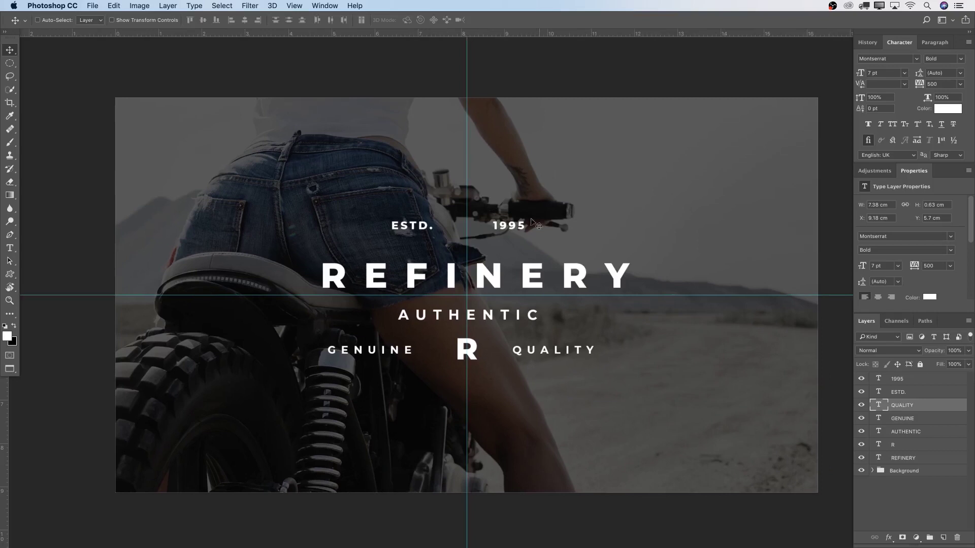
pyautogui.click(912, 381)
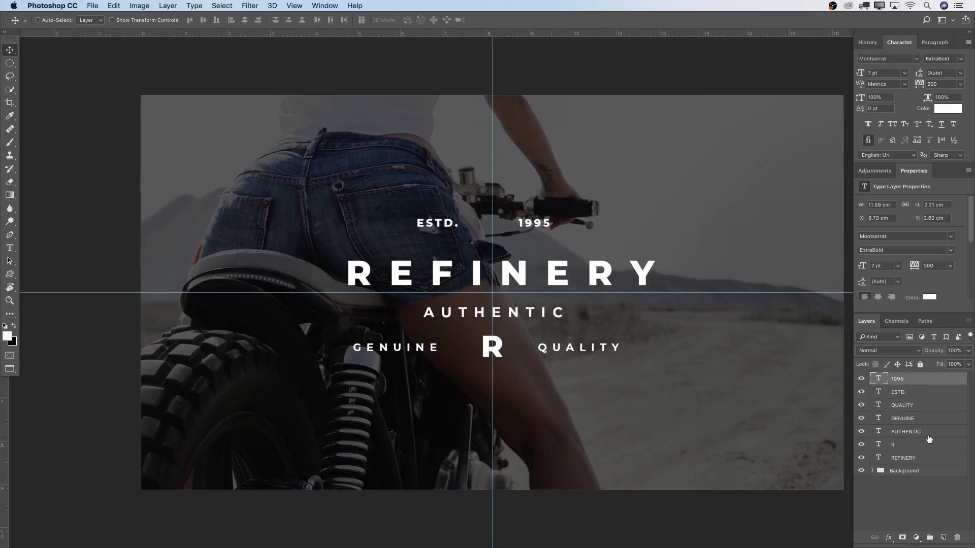
pyautogui.keyDown('shift'); pyautogui.click(929, 459); pyautogui.keyUp('shift')
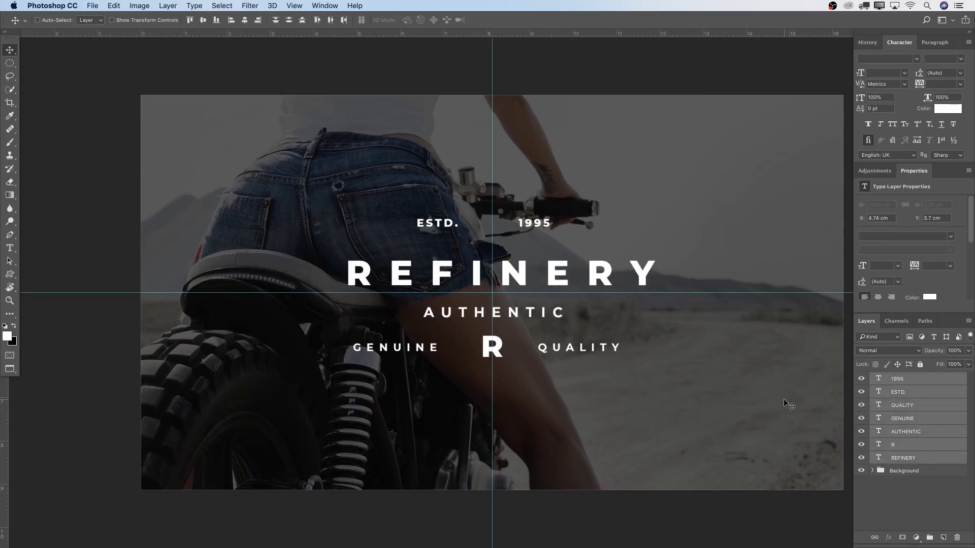
pyautogui.click(913, 382)
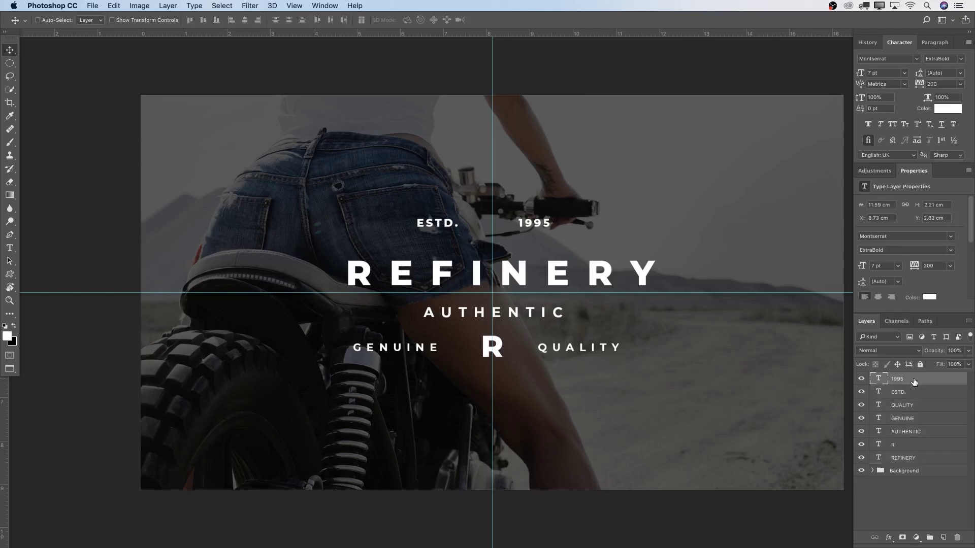
pyautogui.keyDown('shift'); pyautogui.click(921, 458); pyautogui.keyUp('shift')
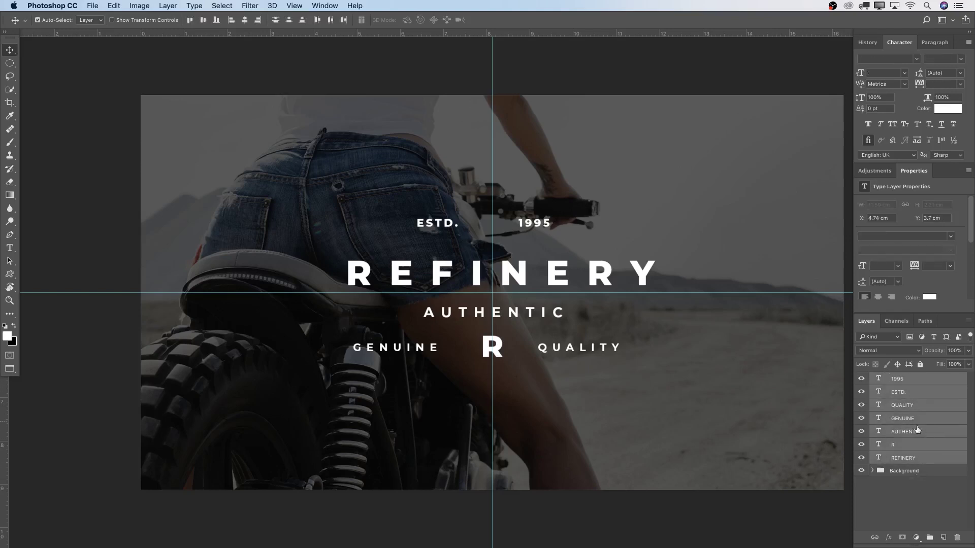
pyautogui.press('super+g')
pyautogui.doubleClick(903, 378)
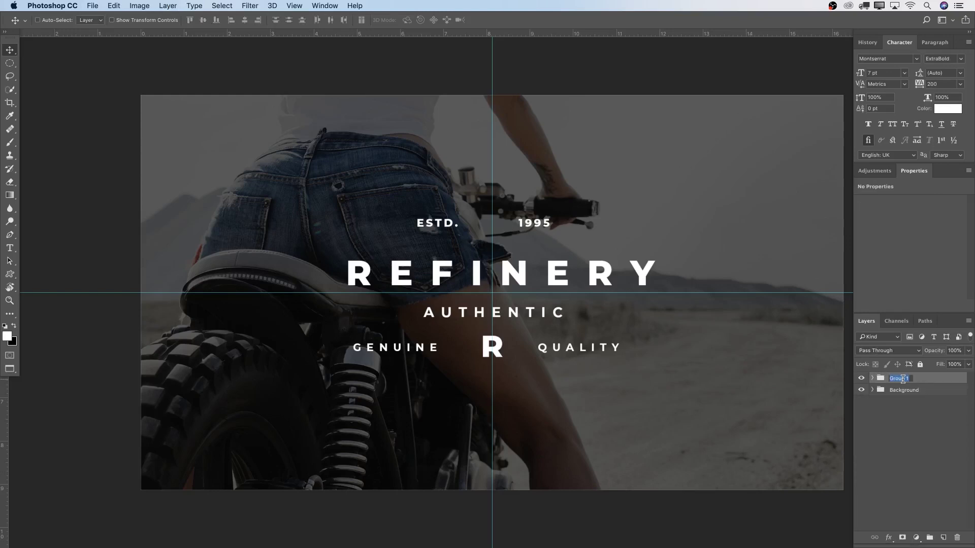
pyautogui.press('BackSpace')
pyautogui.press('Return')
# Add a new layer and draw a custom ribbon banner shape across the AUTHENTIC line.
pyautogui.click(944, 537)
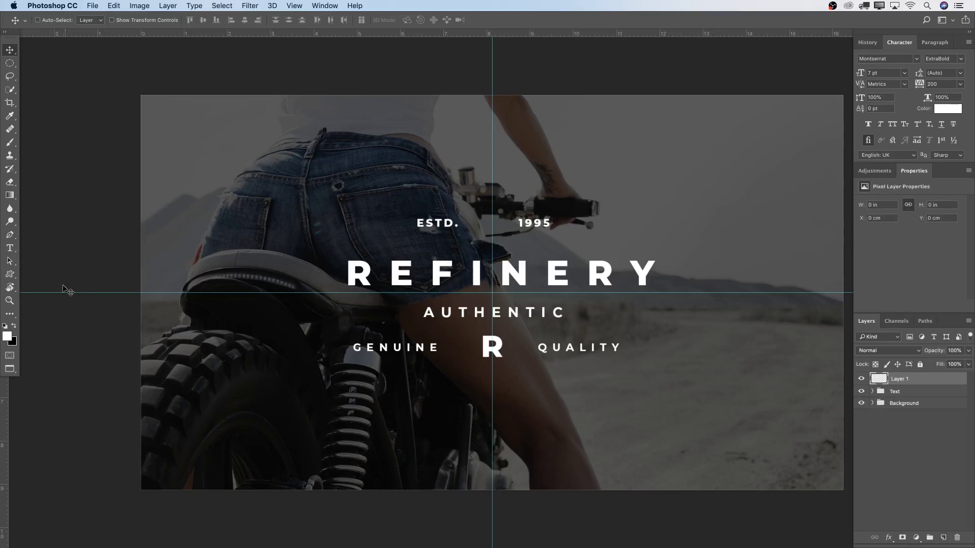
pyautogui.press('u')
pyautogui.moveTo(10, 274); pyautogui.dragTo(65, 324)
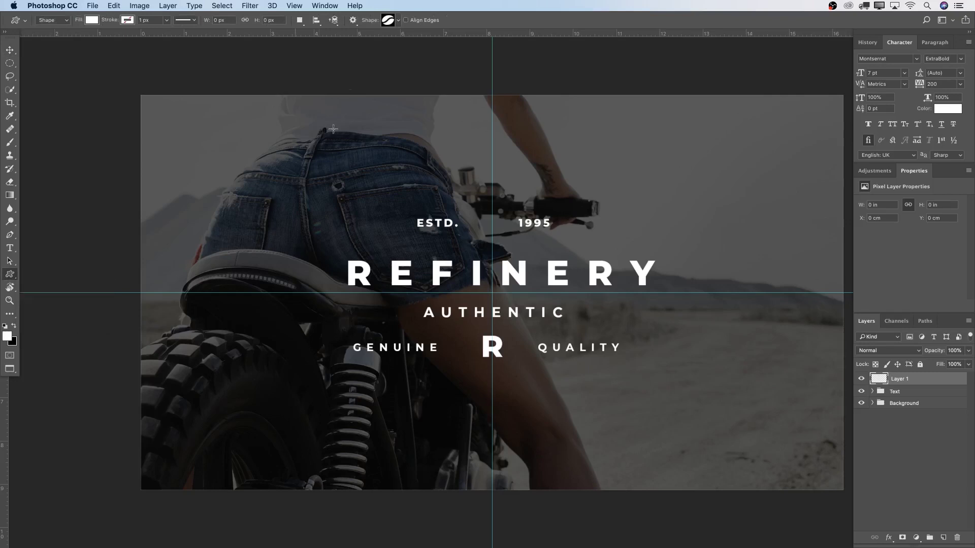
pyautogui.click(398, 23)
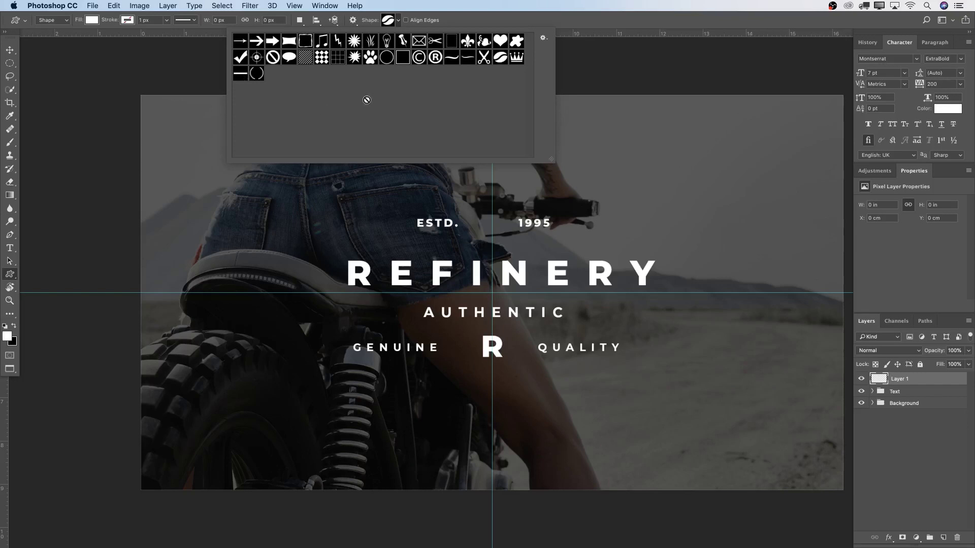
pyautogui.click(242, 74)
pyautogui.click(575, 22)
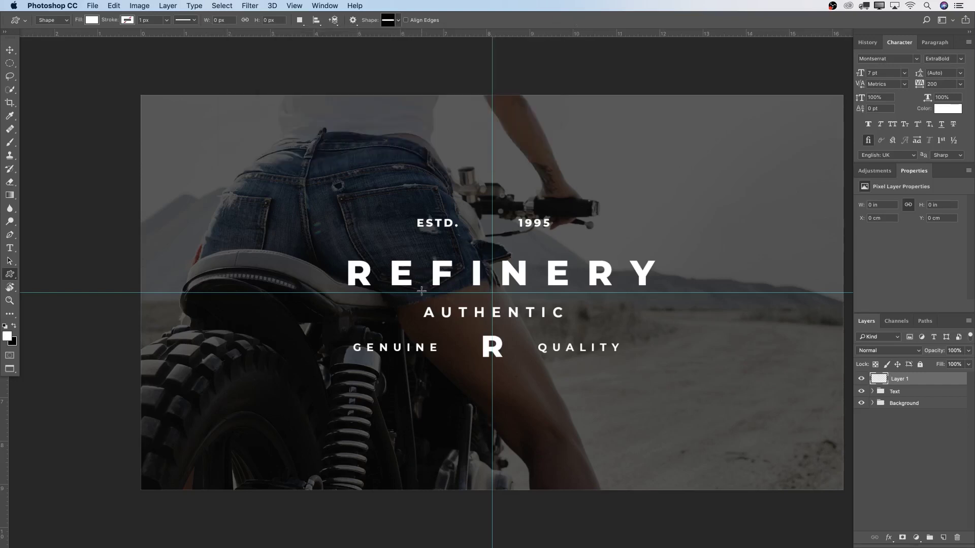
pyautogui.moveTo(398, 302); pyautogui.dragTo(586, 335)
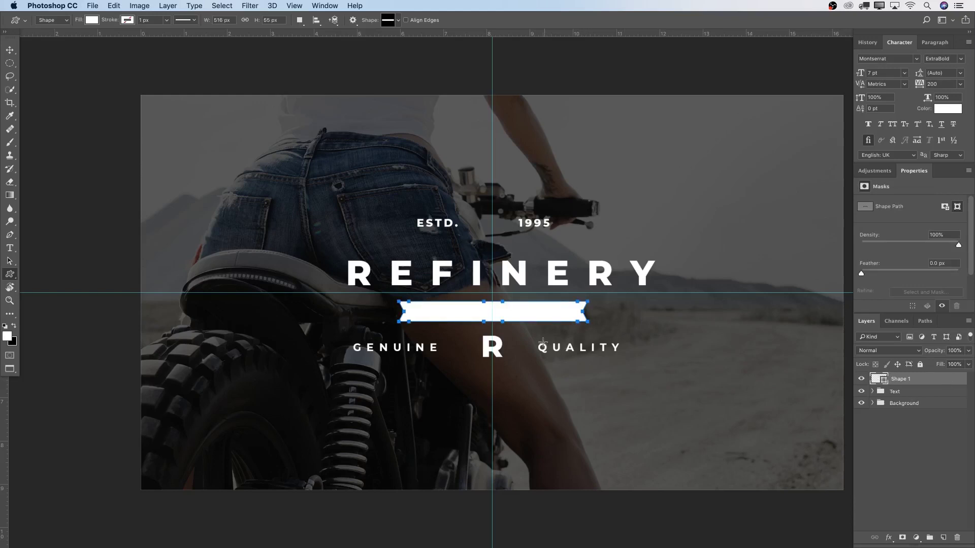
# Nudge the banner into place and stack Shape 1 below the Text group.
pyautogui.press('v')
pyautogui.moveTo(529, 319); pyautogui.dragTo(528, 320)
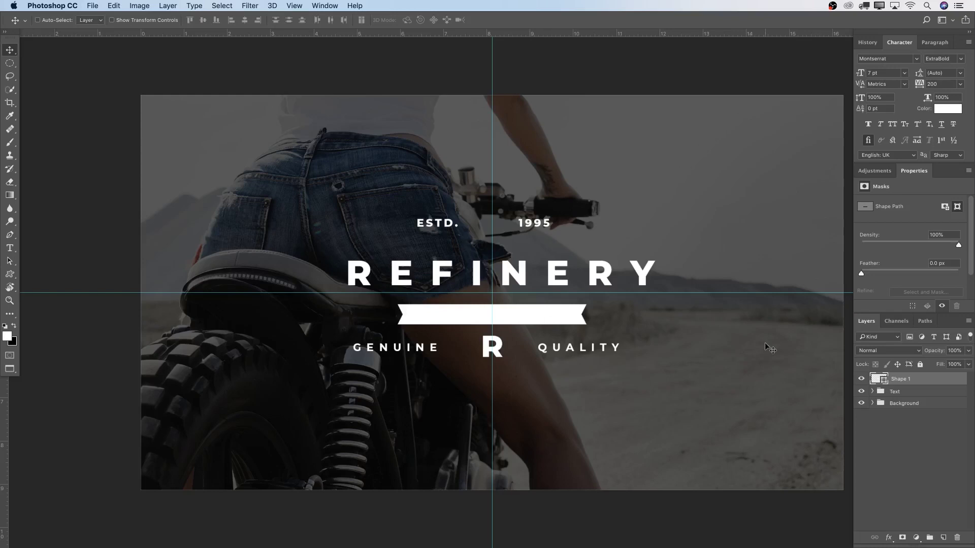
pyautogui.moveTo(895, 380); pyautogui.dragTo(906, 397)
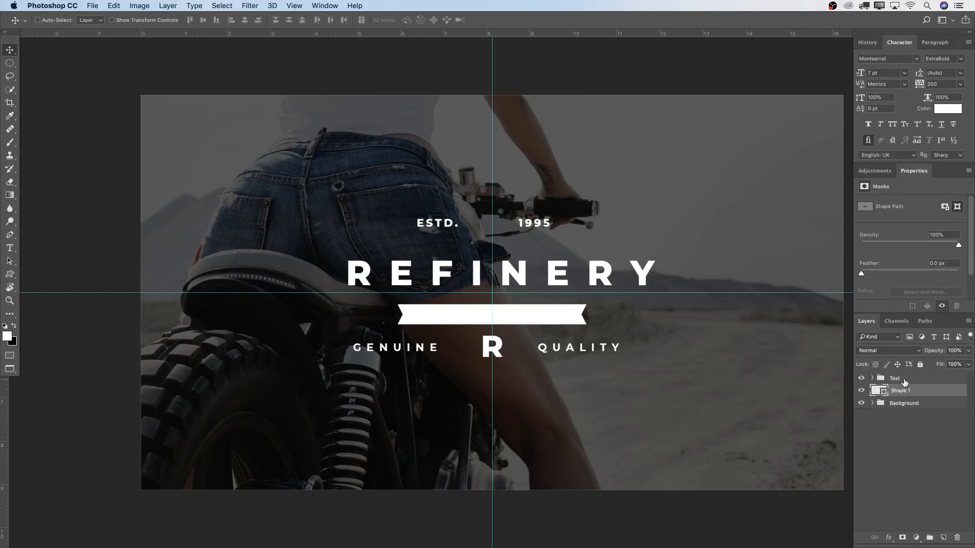
pyautogui.click(873, 378)
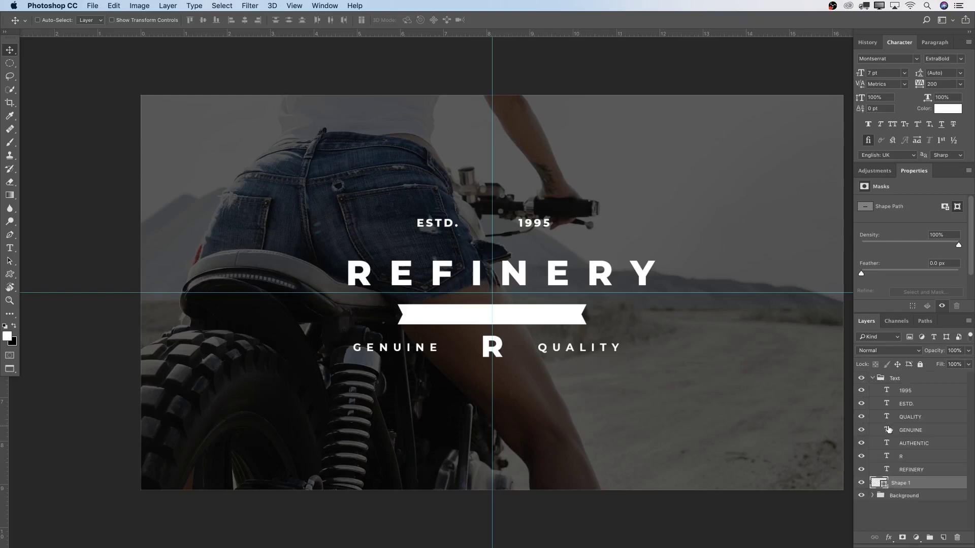
pyautogui.click(890, 446)
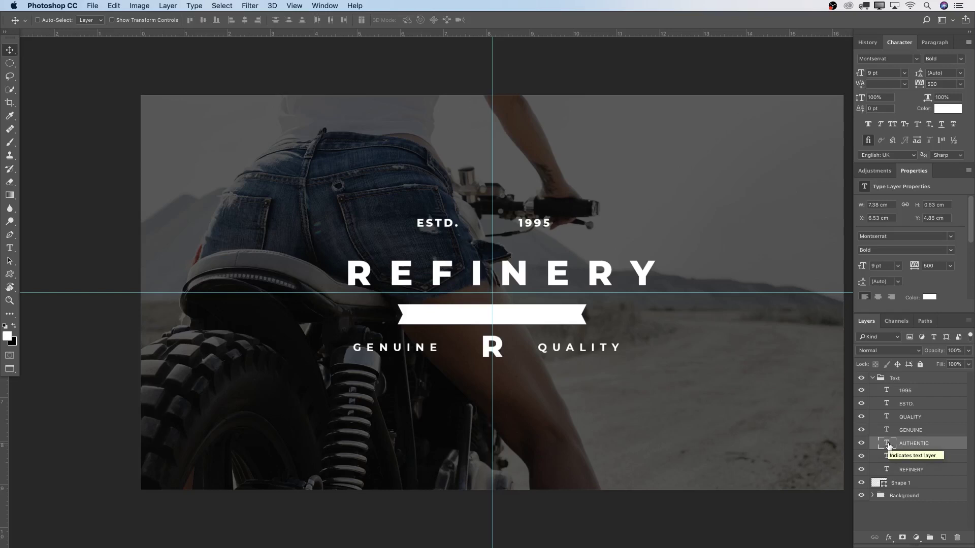
# Change the AUTHENTIC lettering colour to black (000000) and commit the text.
pyautogui.doubleClick(888, 444)
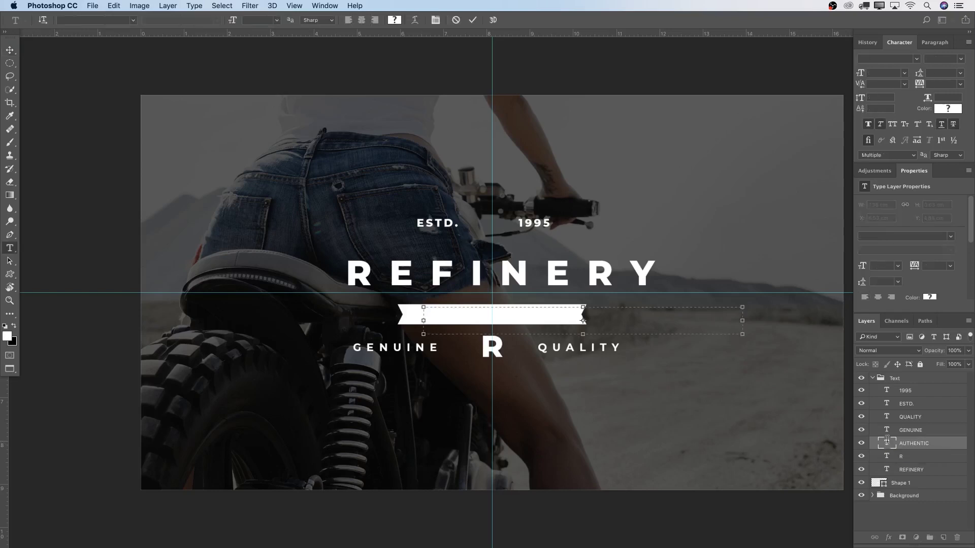
pyautogui.click(395, 21)
pyautogui.moveTo(353, 427); pyautogui.dragTo(315, 495)
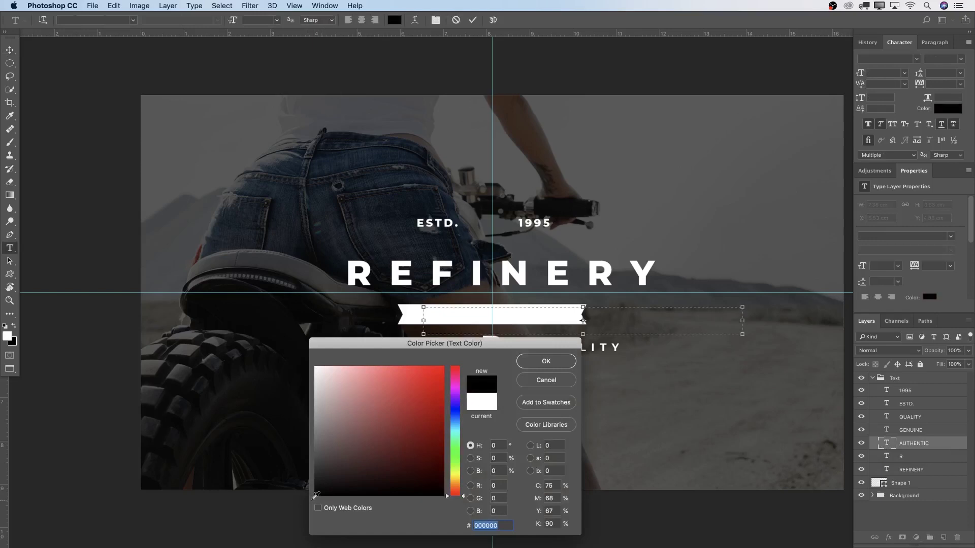
pyautogui.click(545, 380)
pyautogui.click(472, 20)
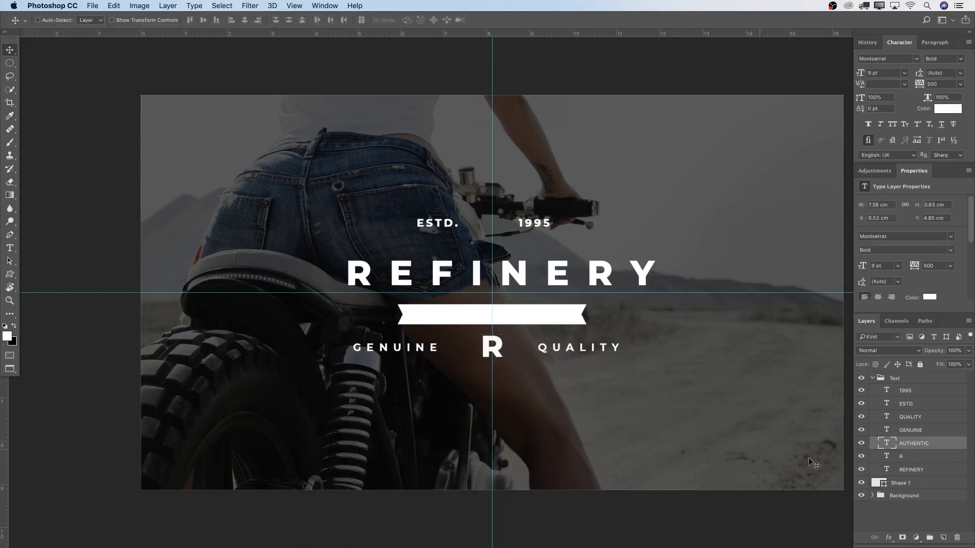
pyautogui.doubleClick(886, 443)
pyautogui.moveTo(570, 311); pyautogui.dragTo(390, 305)
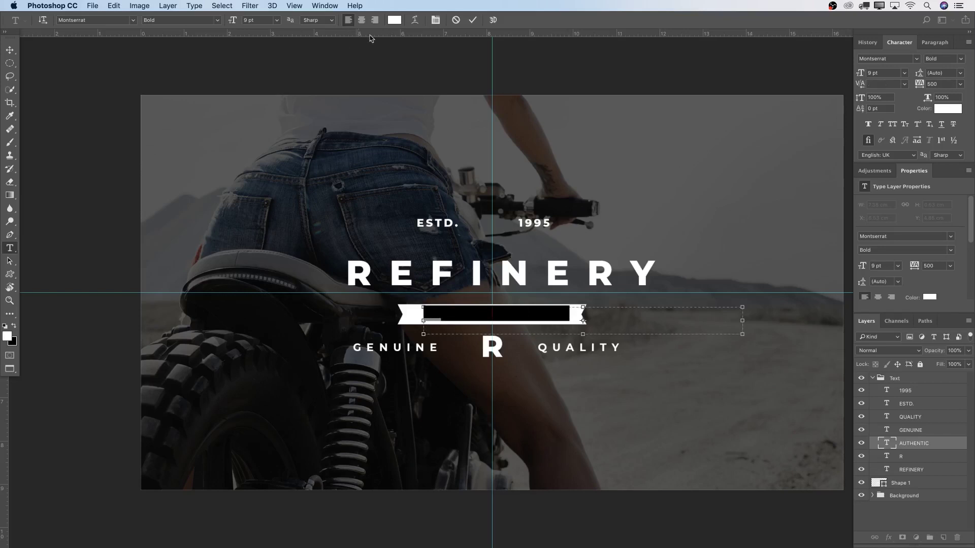
pyautogui.click(394, 20)
pyautogui.write('000000')
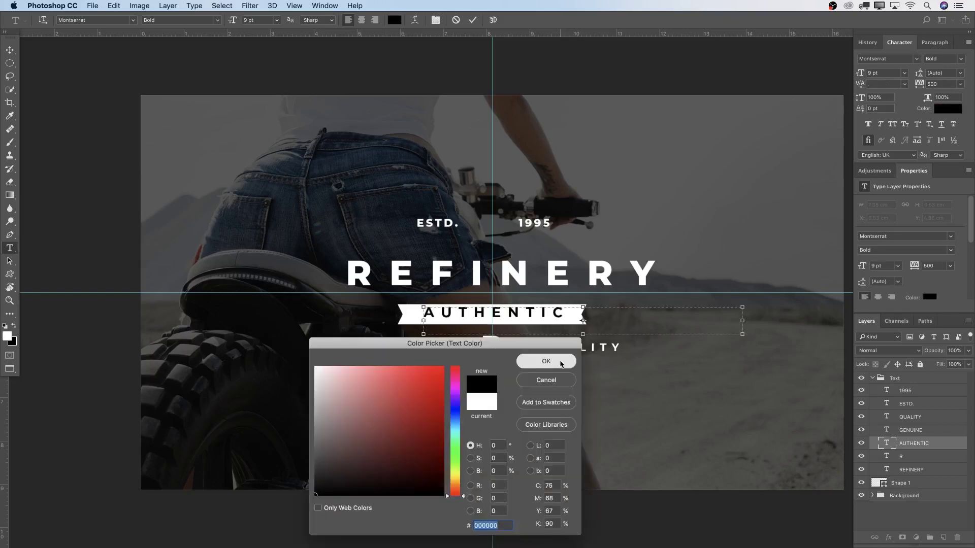
pyautogui.click(546, 361)
pyautogui.press('super+Return')
# Select Shape 1 and nudge the banner up and slightly right with arrow keys.
pyautogui.press('v')
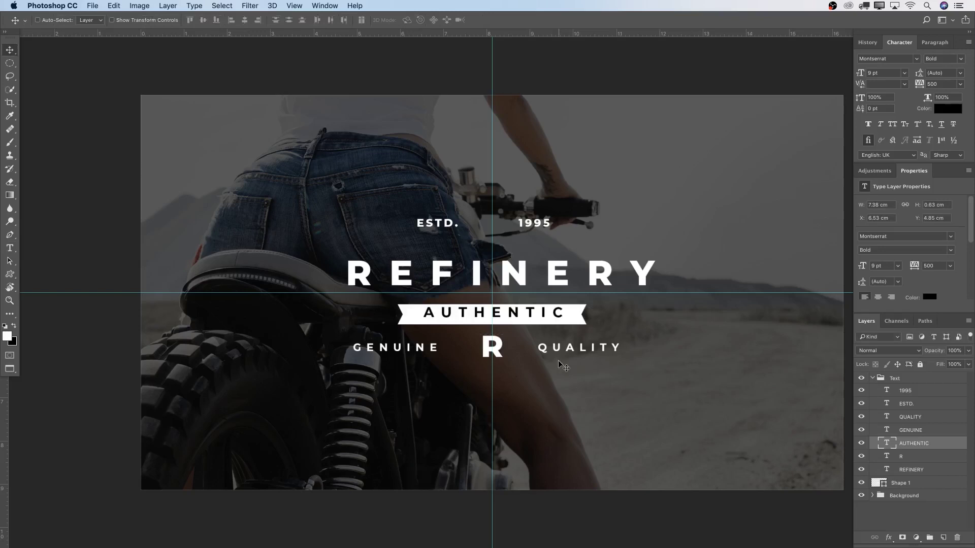
pyautogui.click(934, 482)
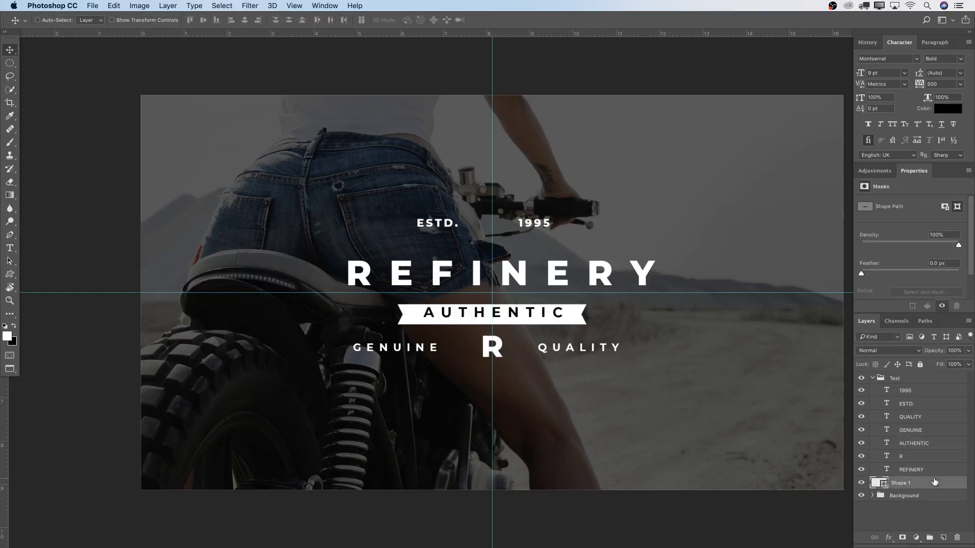
pyautogui.press('Up')
pyautogui.press('Up')
pyautogui.press('Up')
pyautogui.press('Right')
pyautogui.press('Right')
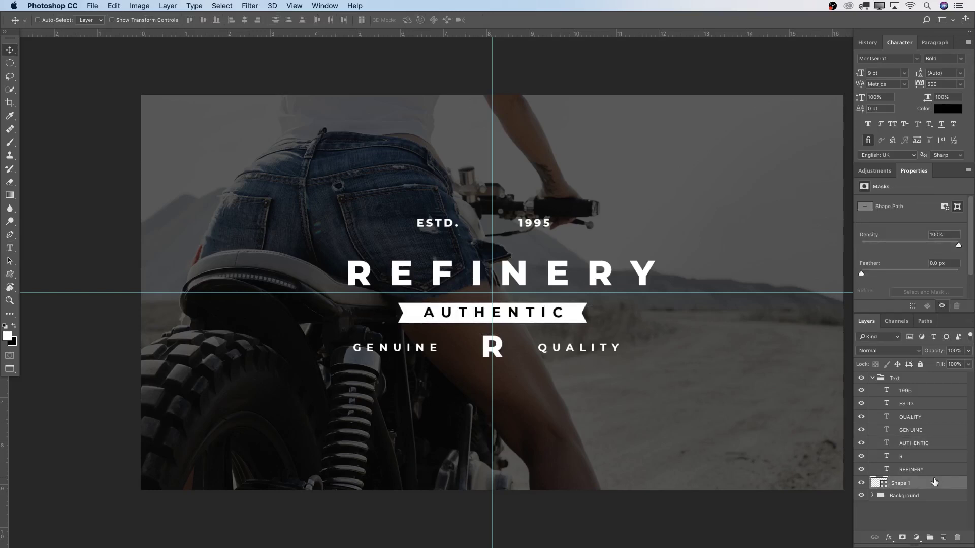
pyautogui.press('Up')
pyautogui.press('Down')
pyautogui.press('Up')
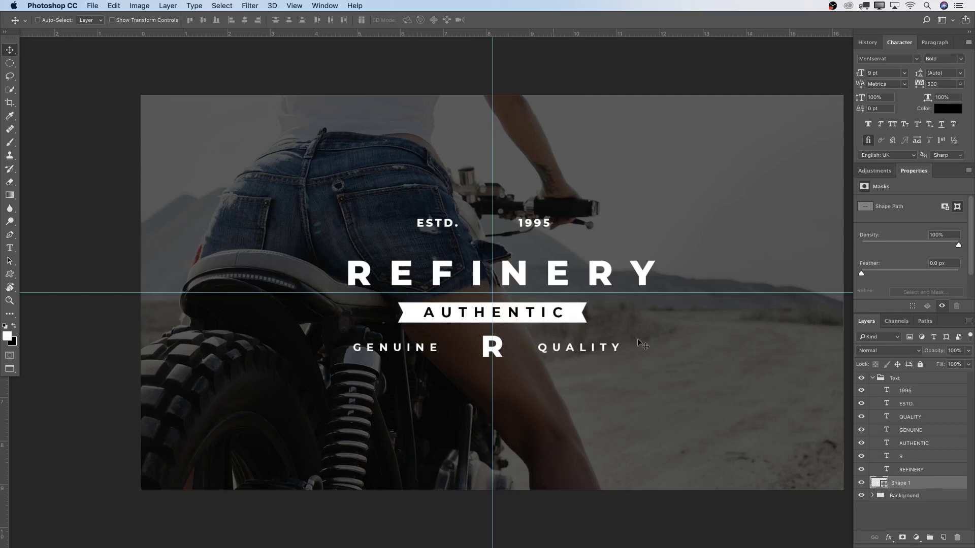
# Add a new empty layer and place it with the banner higher in the layer stack.
pyautogui.click(943, 538)
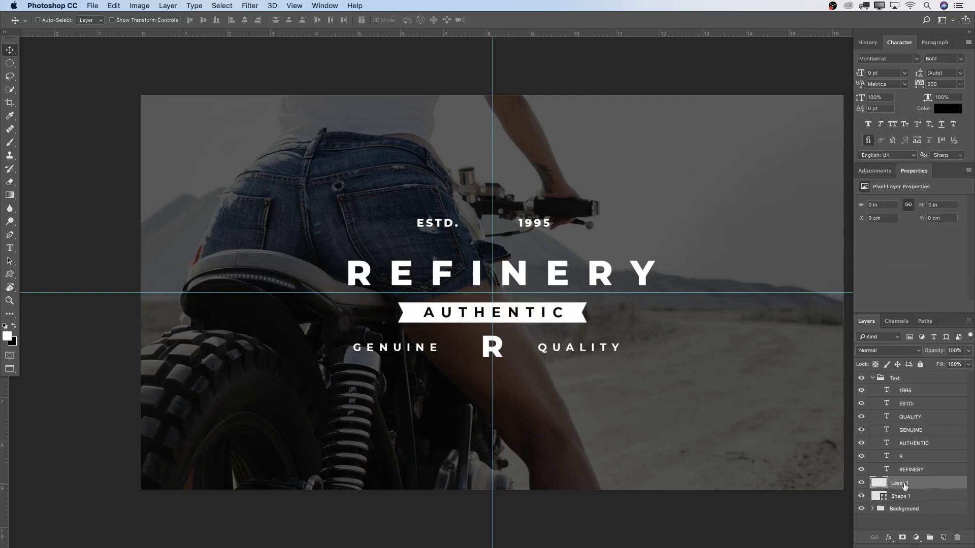
pyautogui.keyDown('shift'); pyautogui.click(892, 496); pyautogui.keyUp('shift')
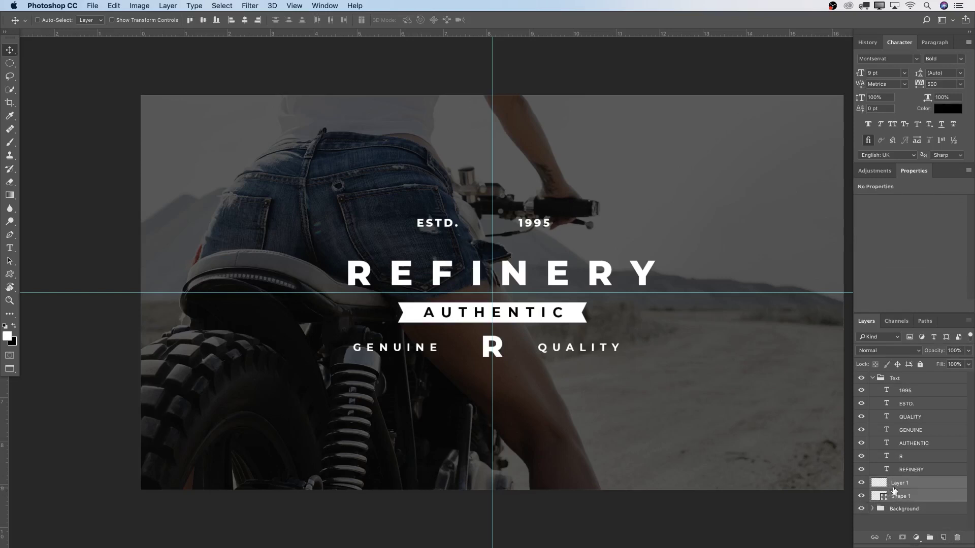
pyautogui.moveTo(892, 496); pyautogui.dragTo(879, 481)
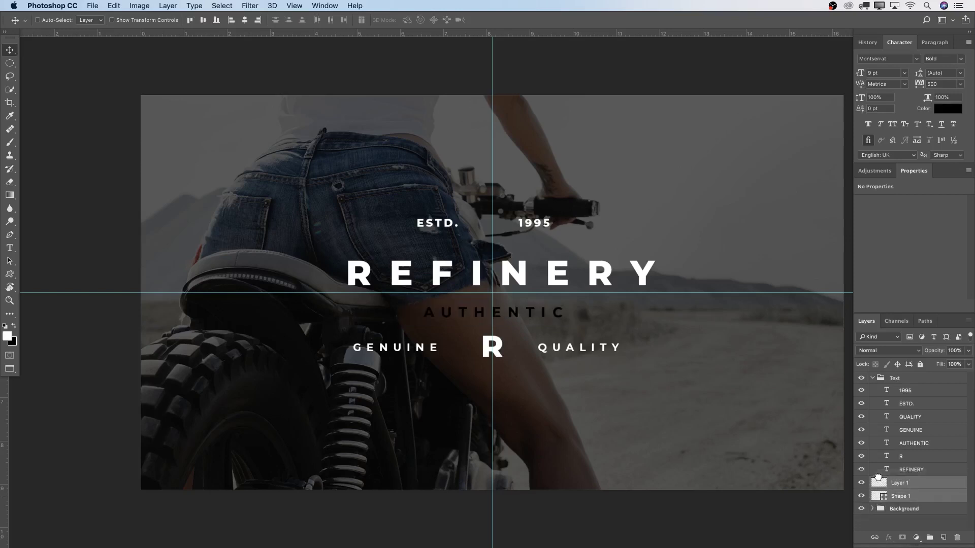
pyautogui.click(872, 378)
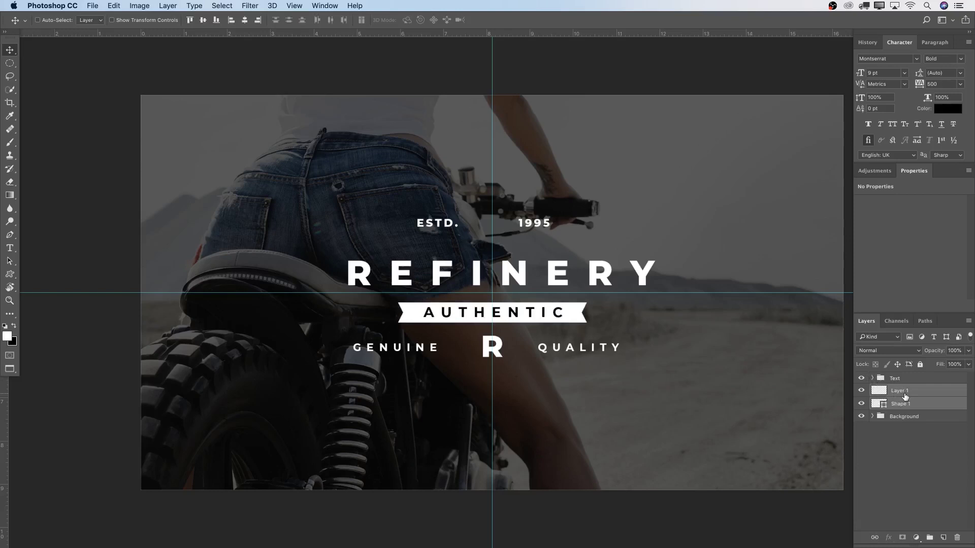
pyautogui.click(889, 390)
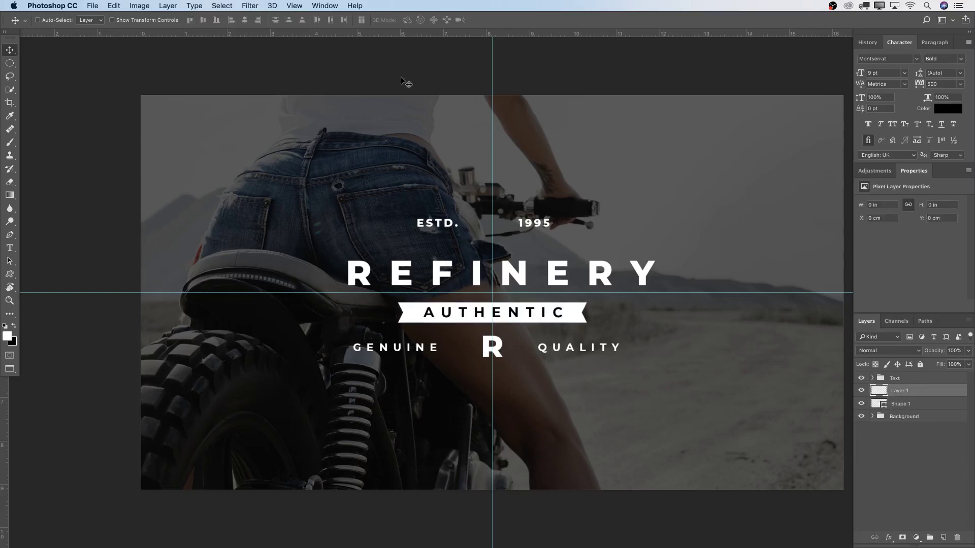
# Draw a white Kranz laurel wreath custom shape around the R.
pyautogui.press('u')
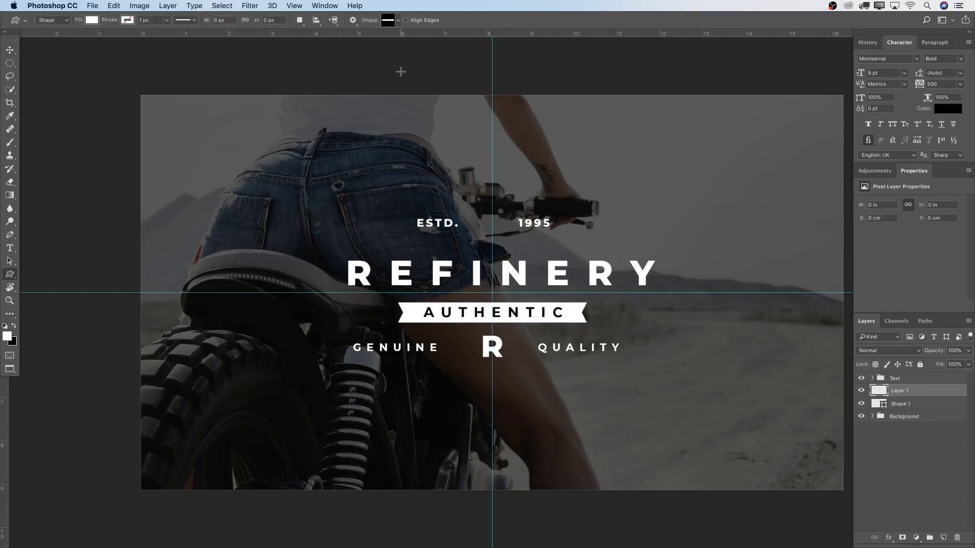
pyautogui.click(398, 21)
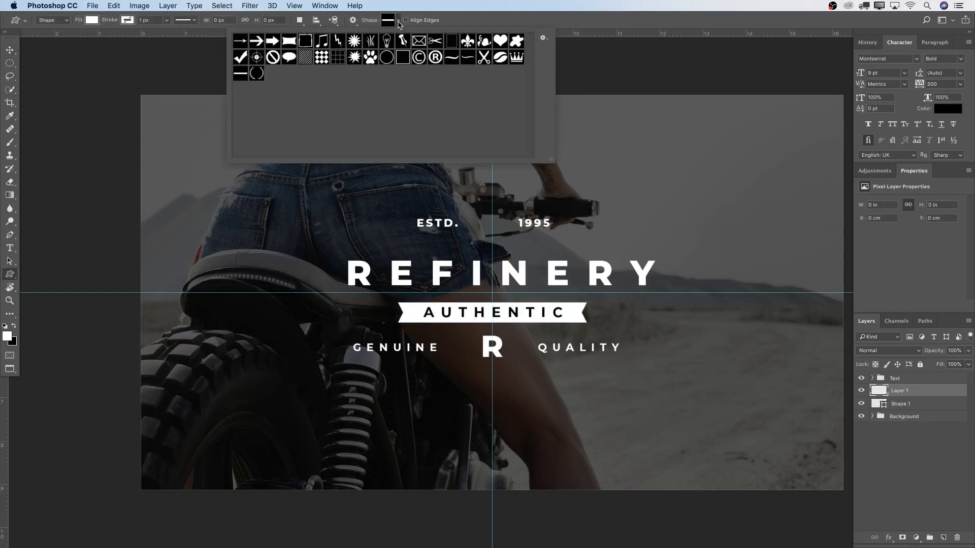
pyautogui.click(257, 74)
pyautogui.press('Return')
pyautogui.moveTo(482, 340); pyautogui.dragTo(528, 377)
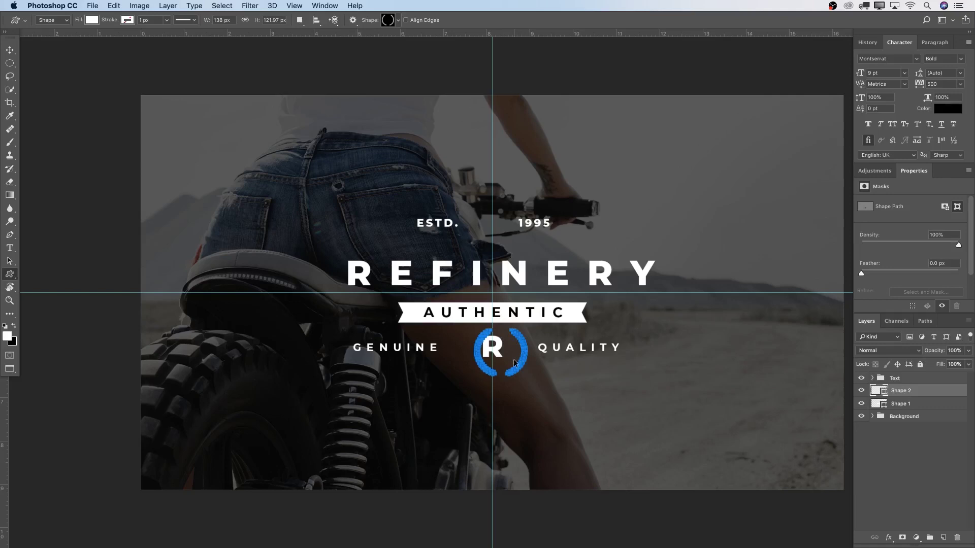
pyautogui.press('Return')
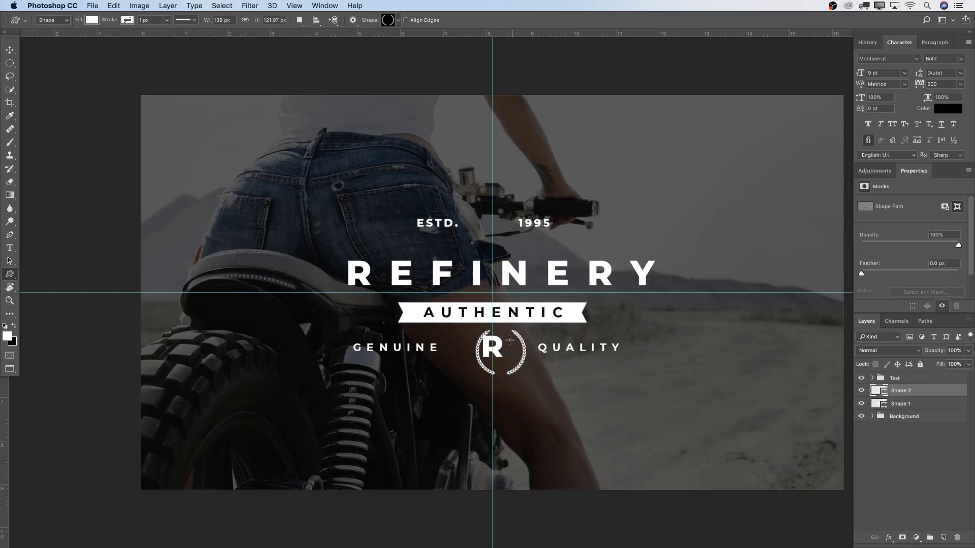
# Shift the wreath left so it is centred on the R.
pyautogui.press('v')
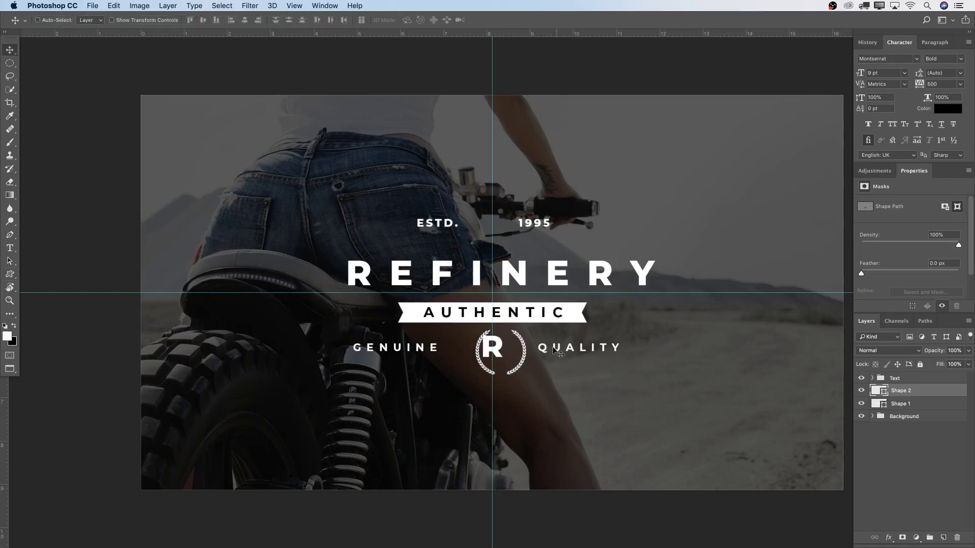
pyautogui.moveTo(534, 354); pyautogui.dragTo(524, 350)
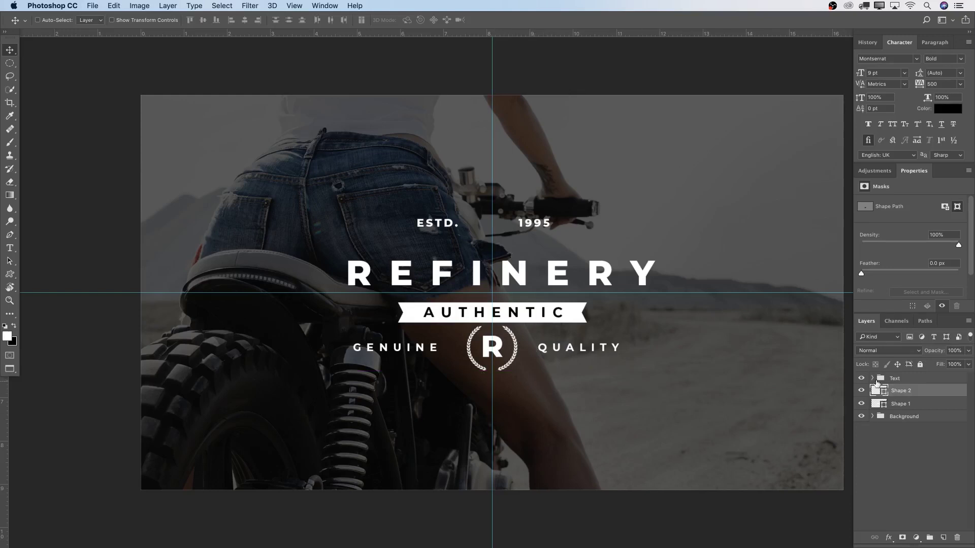
pyautogui.click(872, 379)
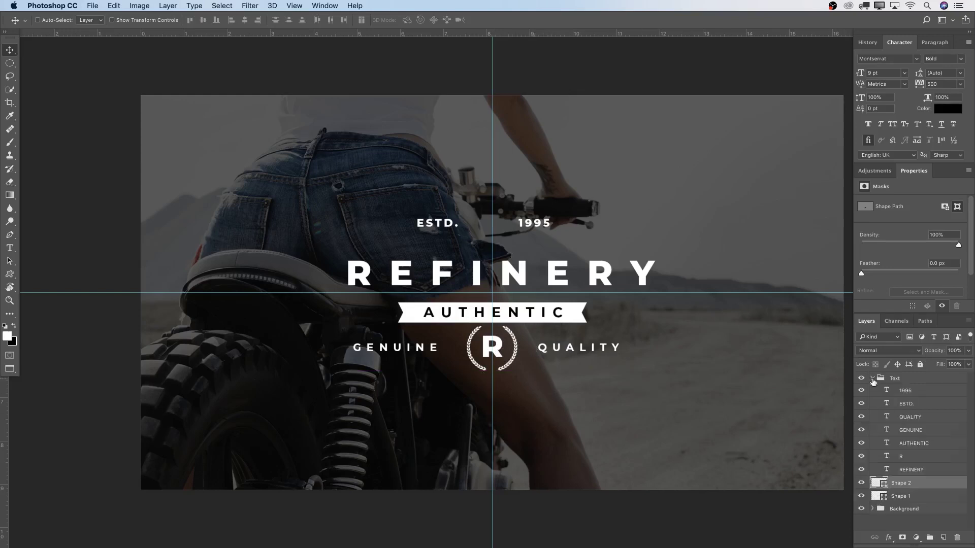
# Lower the R with its wreath, then move GENUINE and QUALITY down to the same level.
pyautogui.keyDown('super'); pyautogui.click(925, 461); pyautogui.keyUp('super')
pyautogui.hotkey('shift', 'Down')
pyautogui.hotkey('shift', 'Down')
pyautogui.hotkey('shift', 'Down')
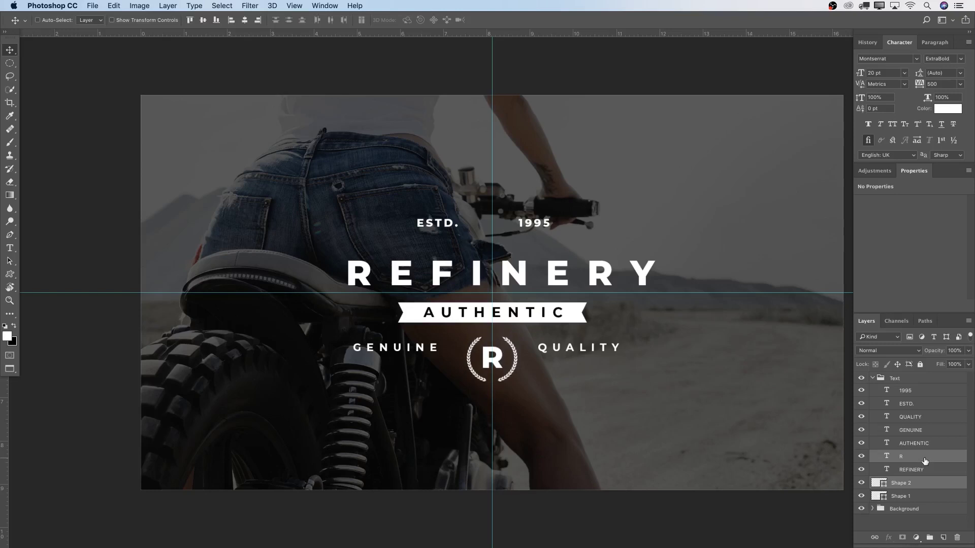
pyautogui.click(929, 443)
pyautogui.click(928, 431)
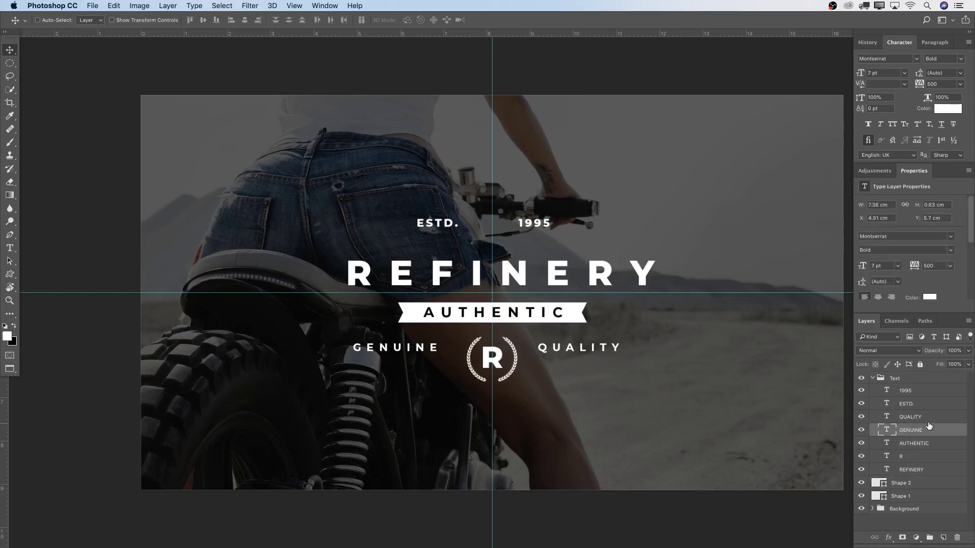
pyautogui.keyDown('super'); pyautogui.click(927, 417); pyautogui.keyUp('super')
pyautogui.hotkey('shift', 'Down')
pyautogui.hotkey('shift', 'Down')
pyautogui.hotkey('shift', 'Down')
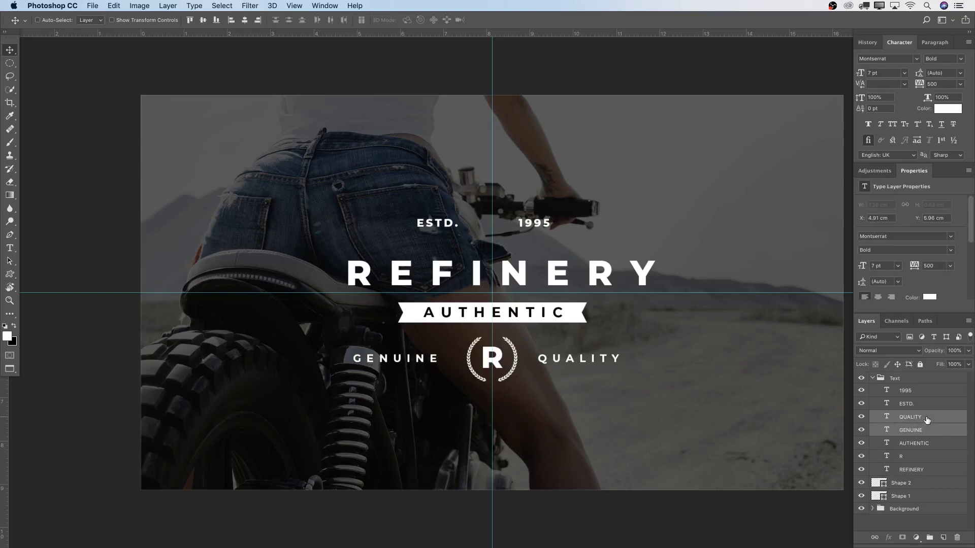
pyautogui.press('Left')
pyautogui.press('Left')
pyautogui.hotkey('shift', 'Left')
pyautogui.hotkey('shift', 'Left')
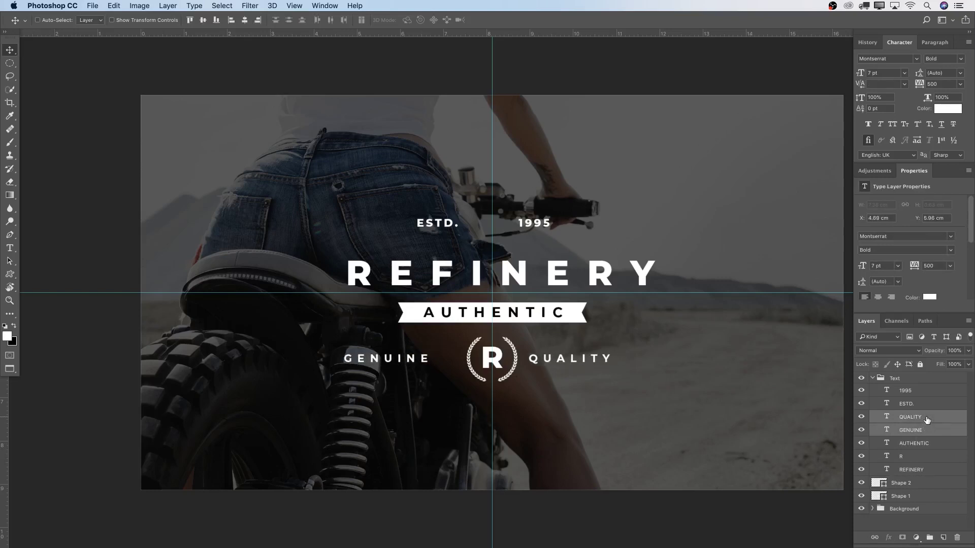
# Move GENUINE right toward the R emblem to even the spacing on both sides.
pyautogui.click(927, 431)
pyautogui.moveTo(545, 378); pyautogui.dragTo(569, 379)
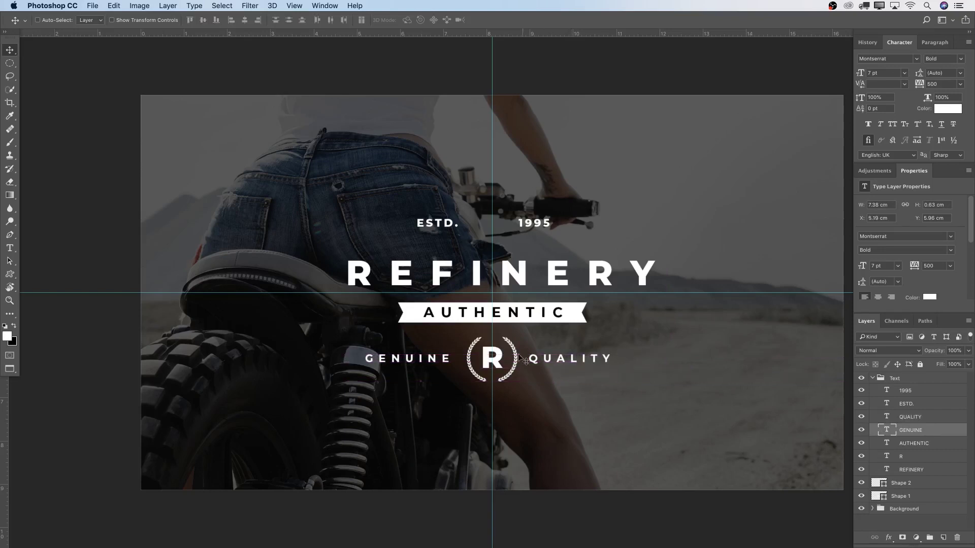
pyautogui.press('Right')
pyautogui.press('Right')
pyautogui.press('Right')
pyautogui.press('Right')
pyautogui.press('Right')
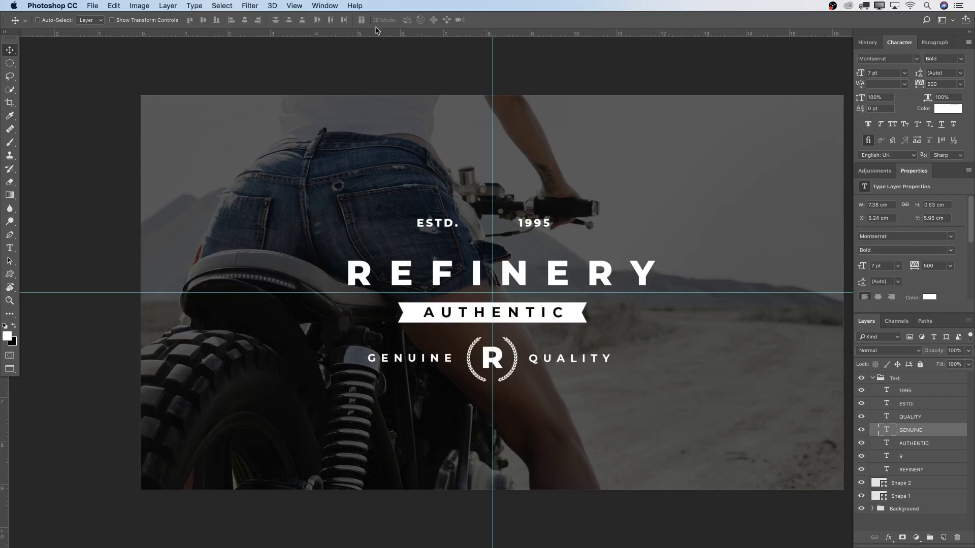
pyautogui.click(912, 484)
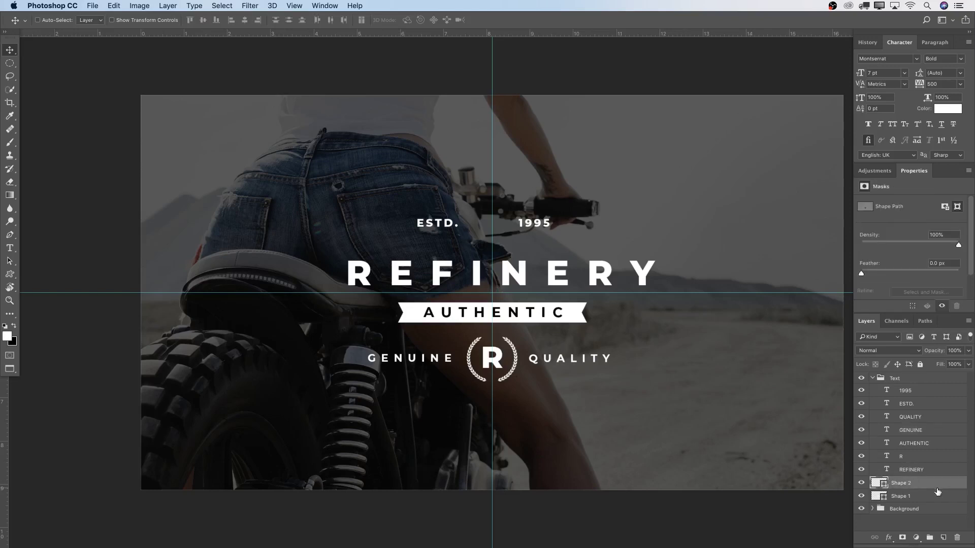
# On a new layer, draw a small Crown custom shape between ESTD. and 1995.
pyautogui.click(944, 537)
pyautogui.press('u')
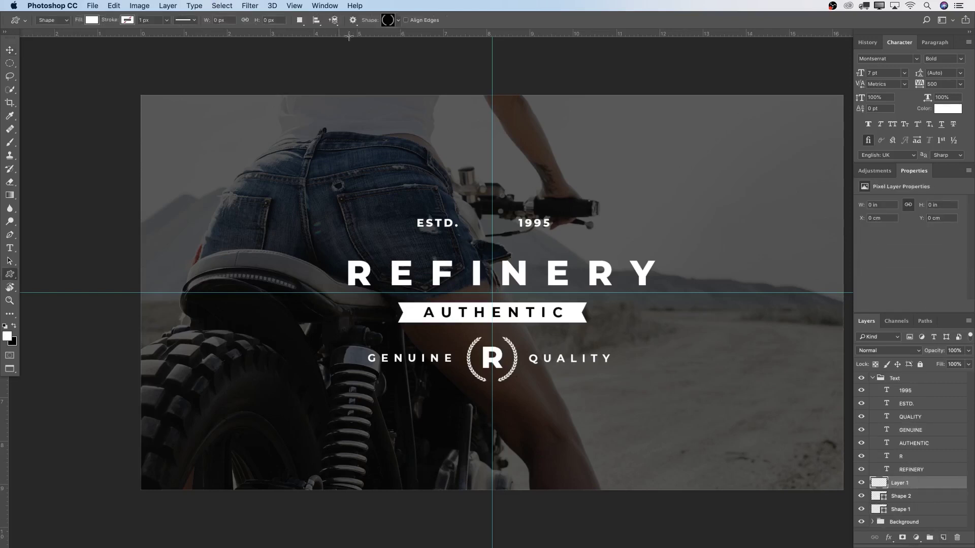
pyautogui.click(399, 20)
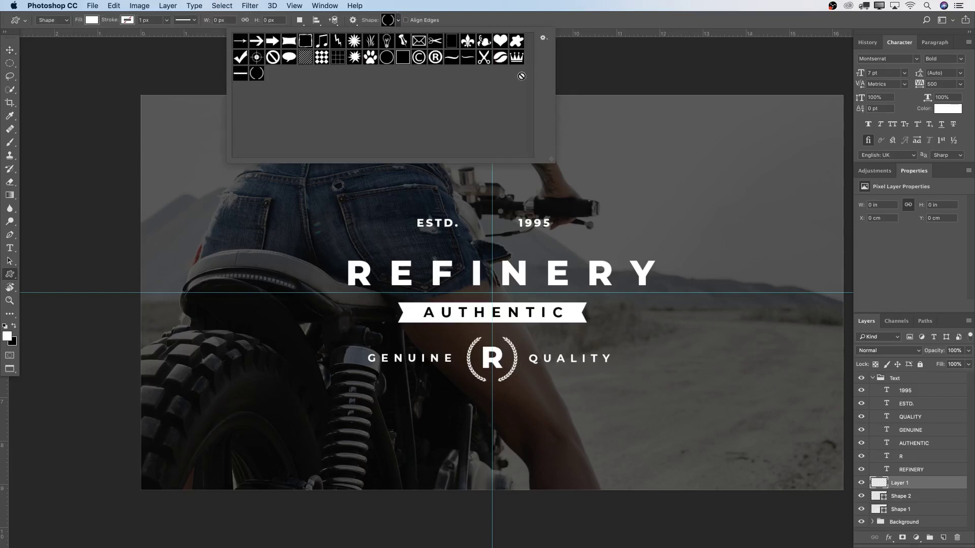
pyautogui.click(516, 57)
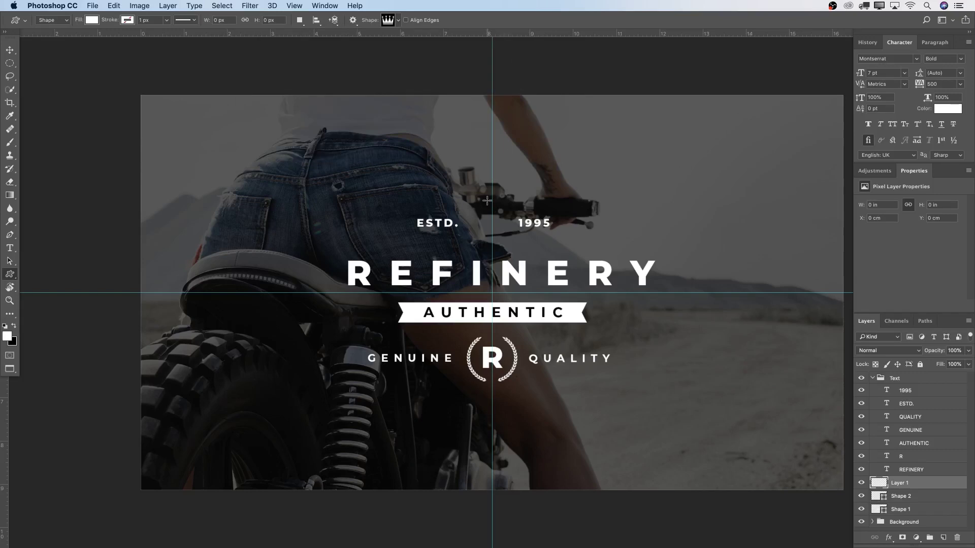
pyautogui.moveTo(475, 201); pyautogui.dragTo(508, 248)
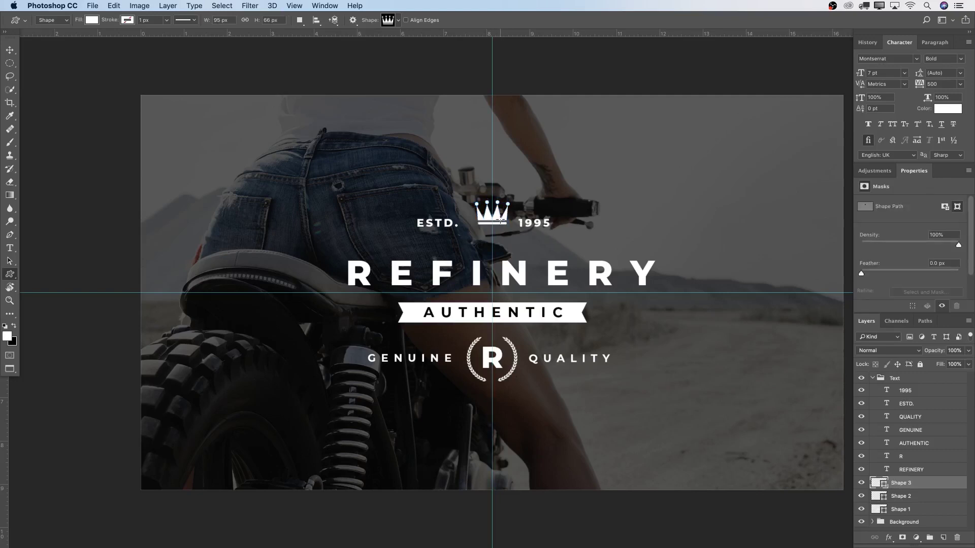
# Move the crown down and right so it lines up with ESTD. and 1995.
pyautogui.click(9, 50)
pyautogui.moveTo(489, 214); pyautogui.dragTo(505, 229)
pyautogui.press('Right')
pyautogui.press('Right')
pyautogui.press('Right')
pyautogui.press('Right')
pyautogui.press('Right')
pyautogui.press('Right')
pyautogui.press('Right')
pyautogui.press('Right')
pyautogui.press('Right')
# Nudge ESTD. and 1995 right so they are evenly spaced around the crown.
pyautogui.keyDown('super'); pyautogui.click(451, 227); pyautogui.keyUp('super')
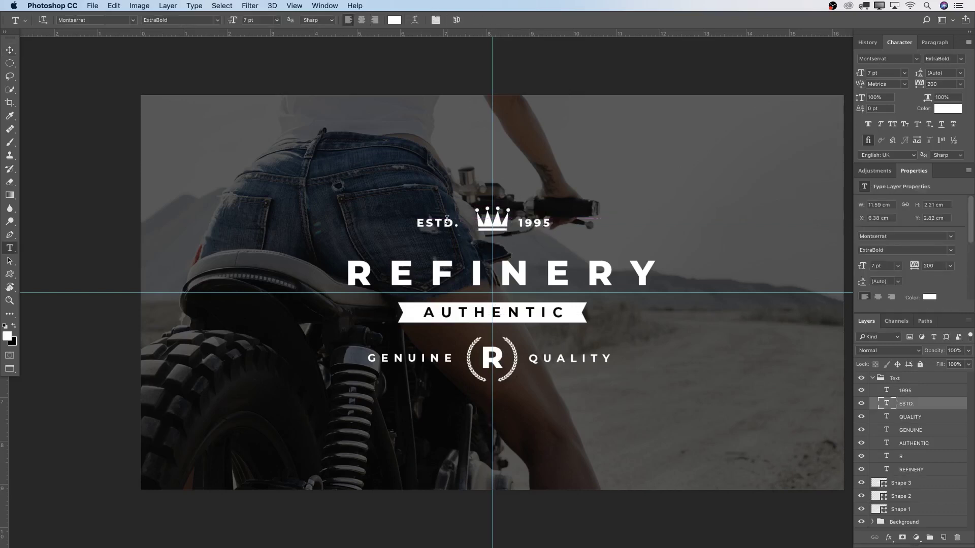
pyautogui.hotkey('shift', 'Right')
pyautogui.hotkey('shift', 'Right')
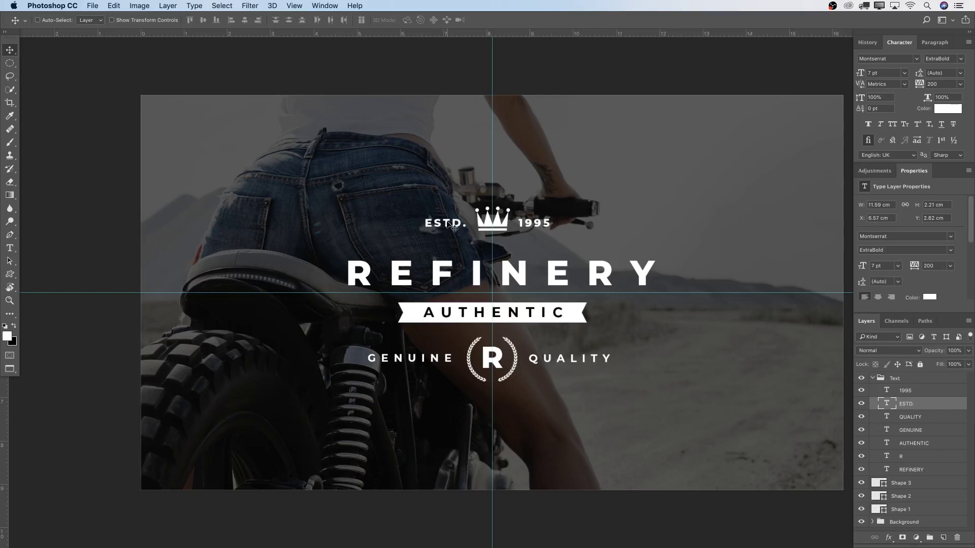
pyautogui.press('Down')
pyautogui.press('Down')
pyautogui.press('Up')
pyautogui.press('Up')
pyautogui.press('Up')
pyautogui.keyDown('super'); pyautogui.click(538, 226); pyautogui.keyUp('super')
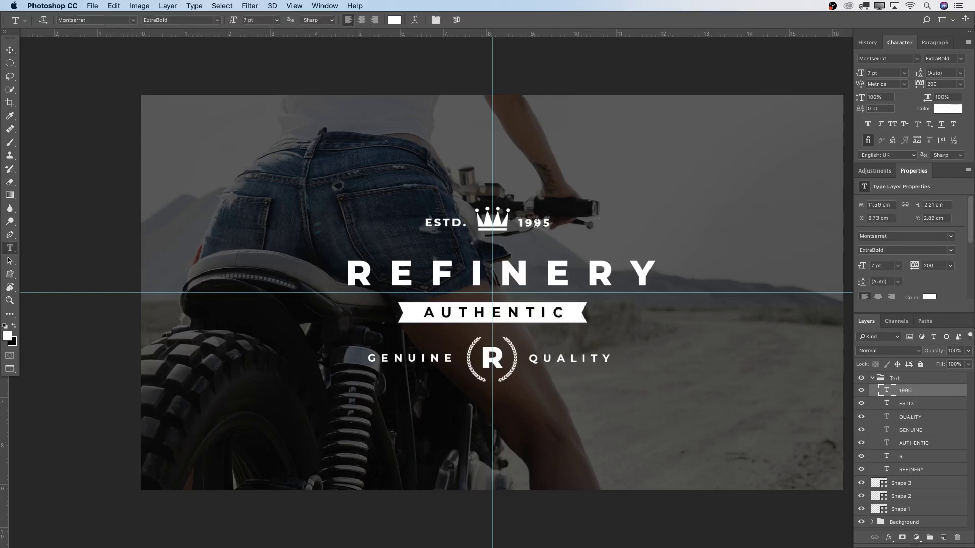
pyautogui.press('Right')
pyautogui.press('Right')
pyautogui.press('Right')
pyautogui.press('Right')
pyautogui.press('Right')
pyautogui.press('Right')
pyautogui.press('Right')
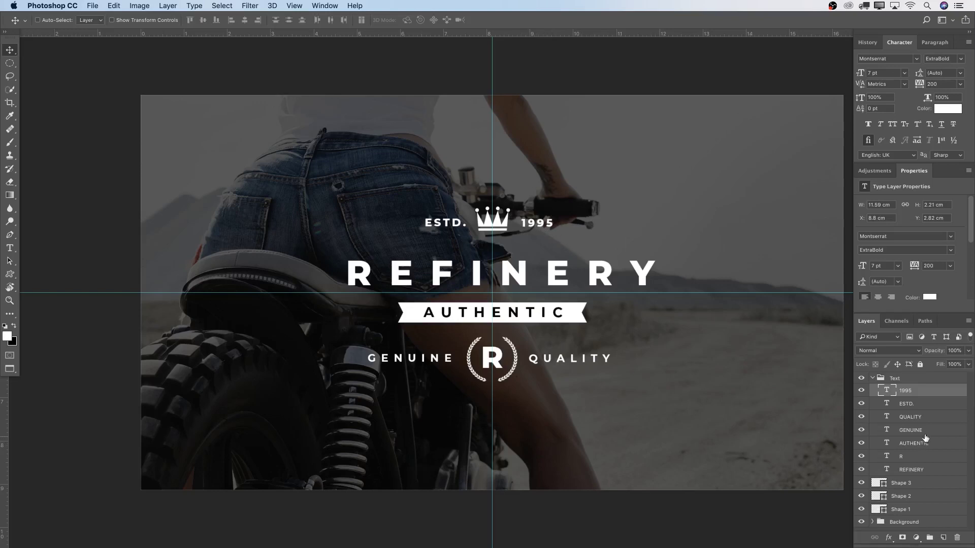
# Lower ESTD., the crown and 1995 together closer to REFINERY.
pyautogui.press('super')
pyautogui.keyDown('super'); pyautogui.click(925, 405); pyautogui.keyUp('super')
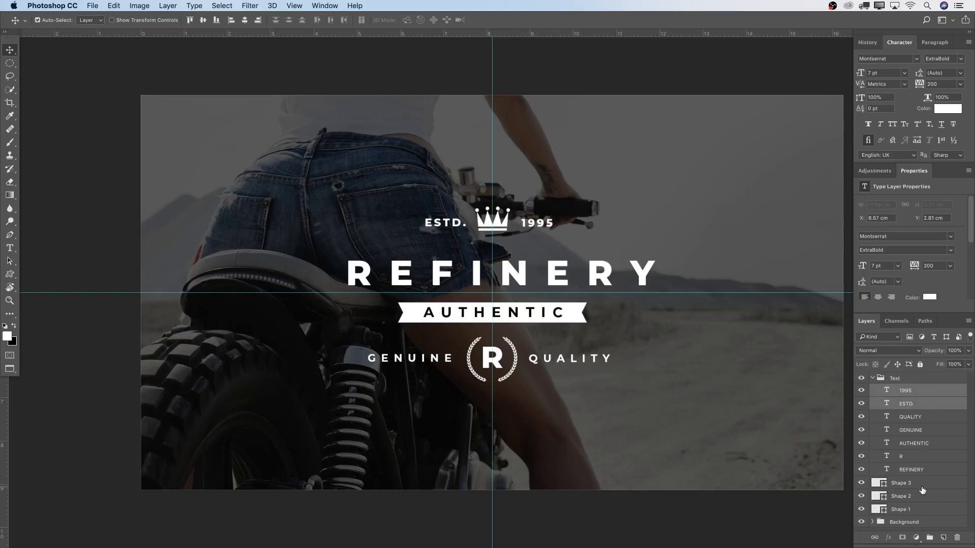
pyautogui.keyDown('super'); pyautogui.click(923, 489); pyautogui.keyUp('super')
pyautogui.hotkey('shift', 'Down')
pyautogui.hotkey('shift', 'Down')
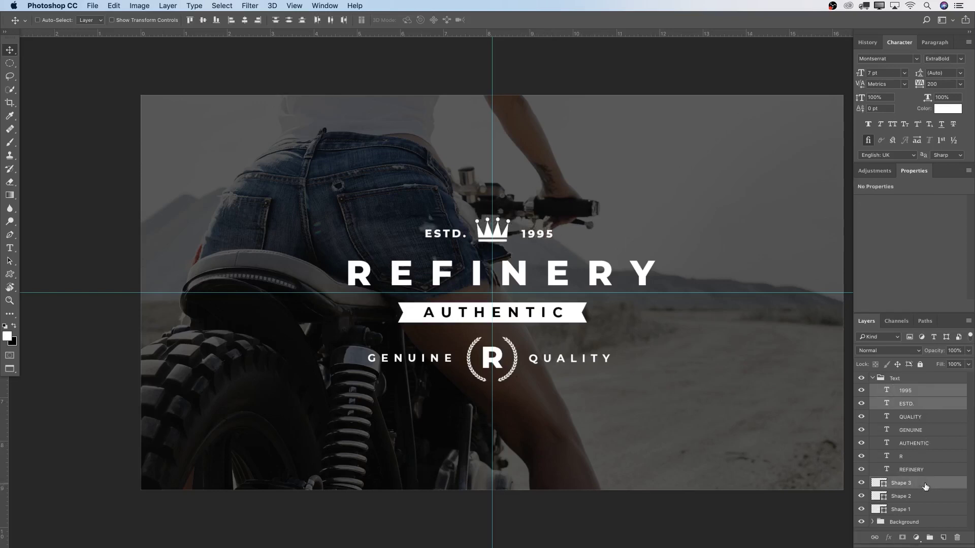
pyautogui.hotkey('shift', 'Up')
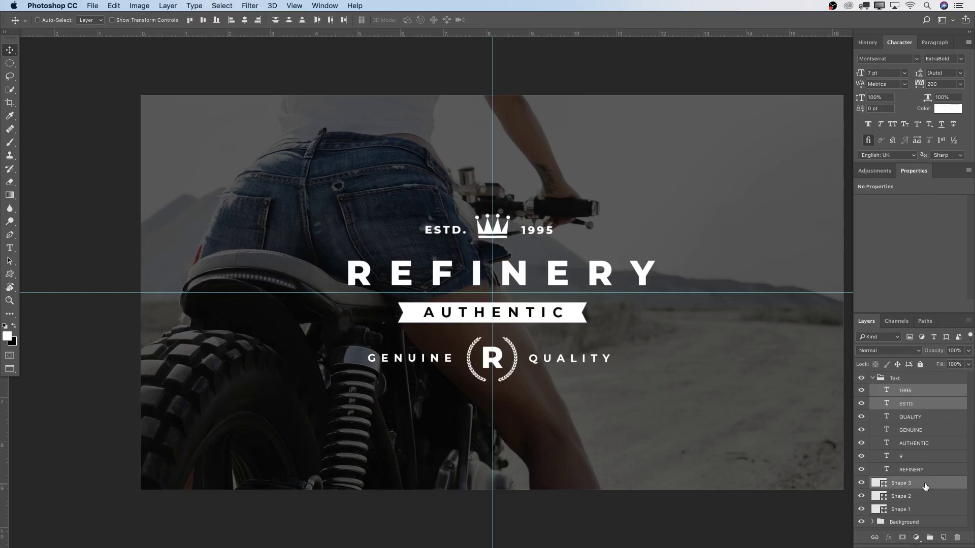
pyautogui.hotkey('shift', 'Down')
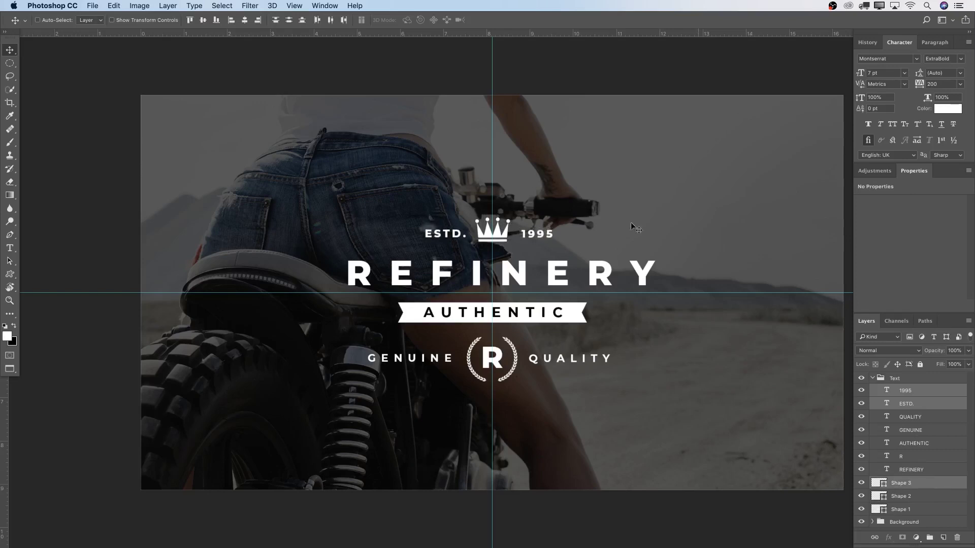
pyautogui.click(294, 6)
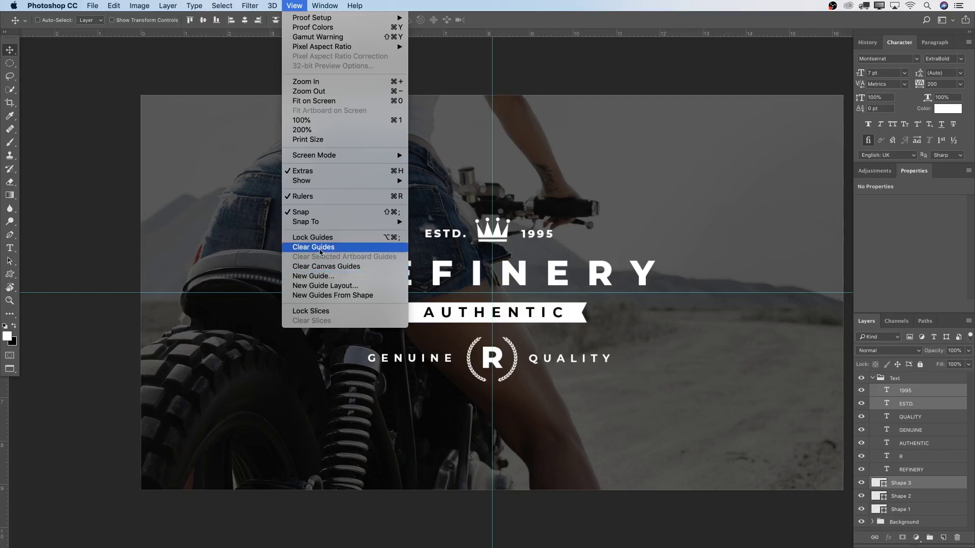
# Clear all guides and zoom out to see the whole design.
pyautogui.click(320, 248)
pyautogui.press('z')
pyautogui.moveTo(520, 285); pyautogui.dragTo(506, 287)
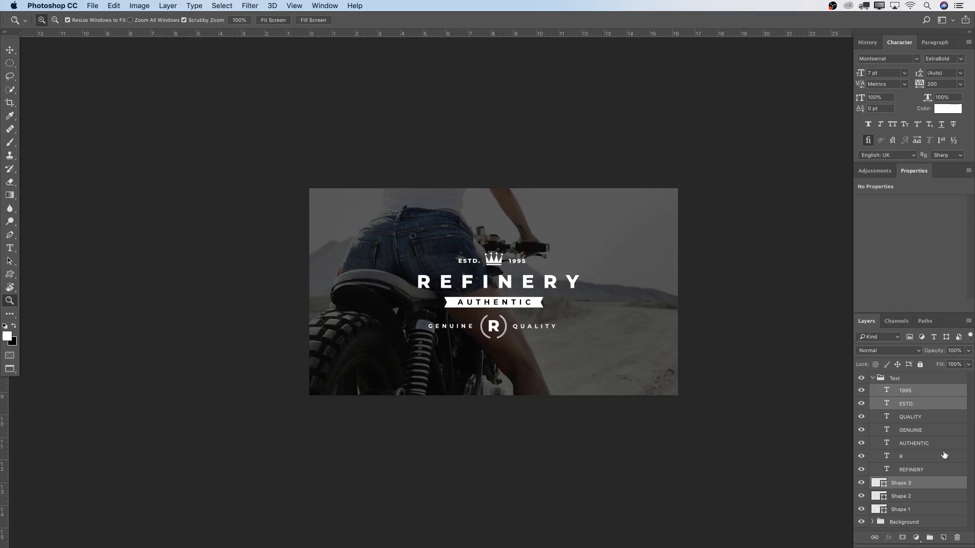
# Group Shape 1, Shape 2 and Shape 3 into a group named Shape.
pyautogui.click(873, 378)
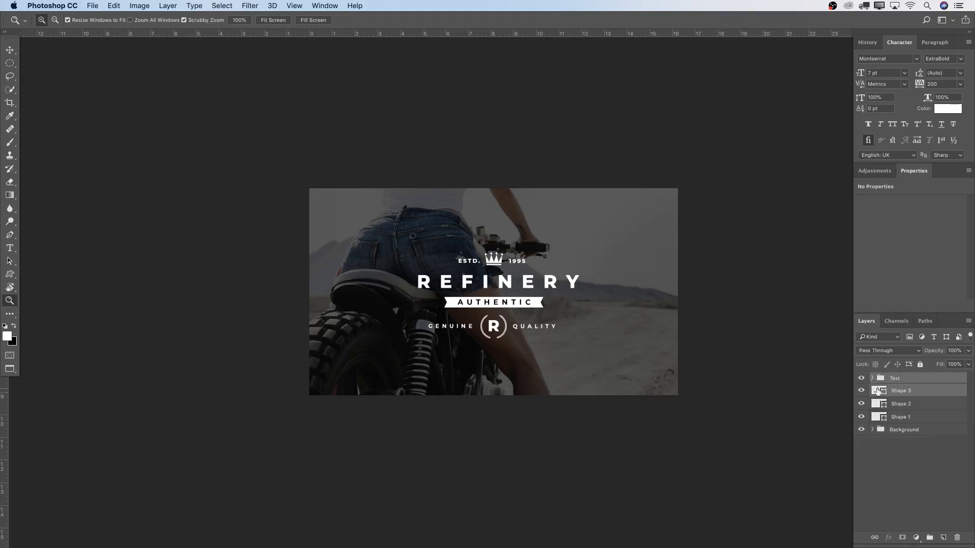
pyautogui.click(915, 392)
pyautogui.keyDown('shift'); pyautogui.click(919, 417); pyautogui.keyUp('shift')
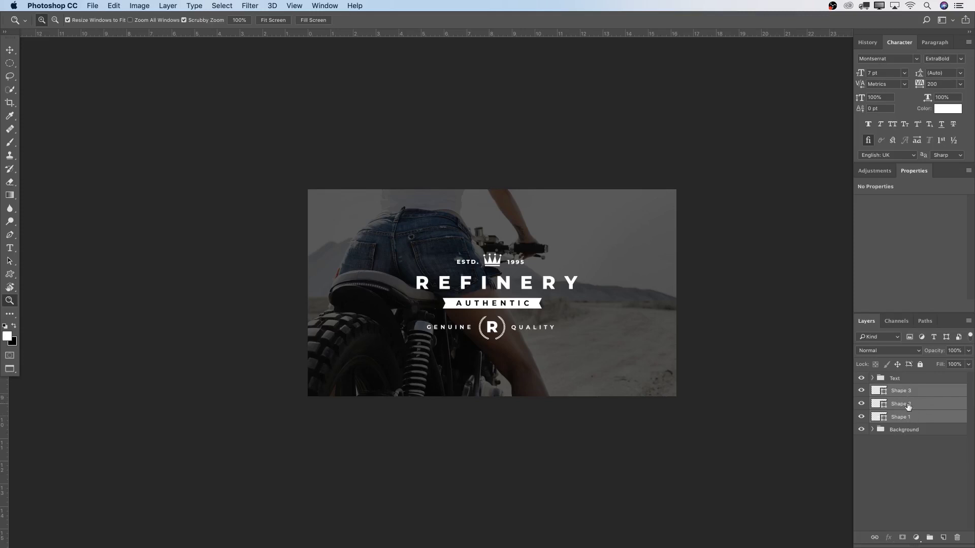
pyautogui.press('super+g')
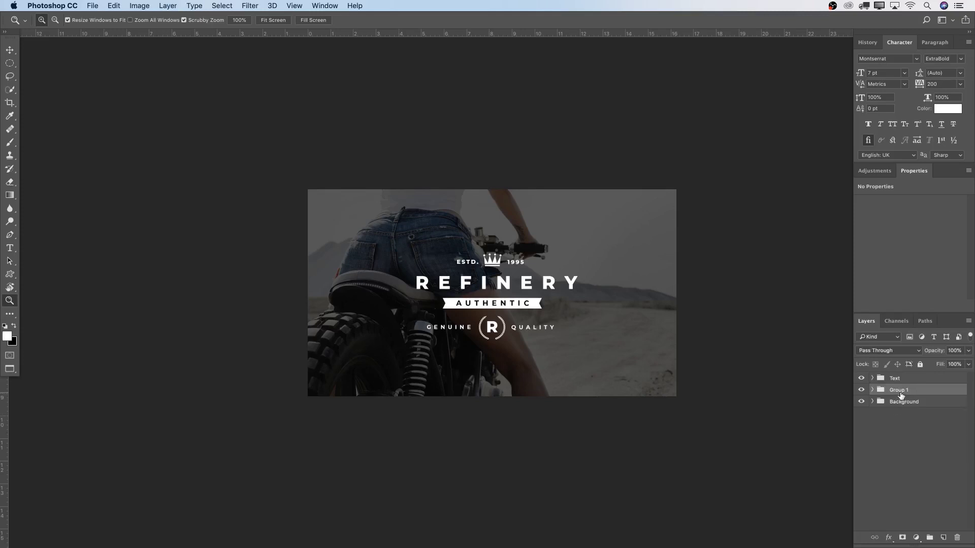
pyautogui.doubleClick(899, 390)
pyautogui.write('Shape')
pyautogui.press('Return')
# Group the Text and Shape groups into a new group named Design.
pyautogui.keyDown('shift'); pyautogui.click(920, 379); pyautogui.keyUp('shift')
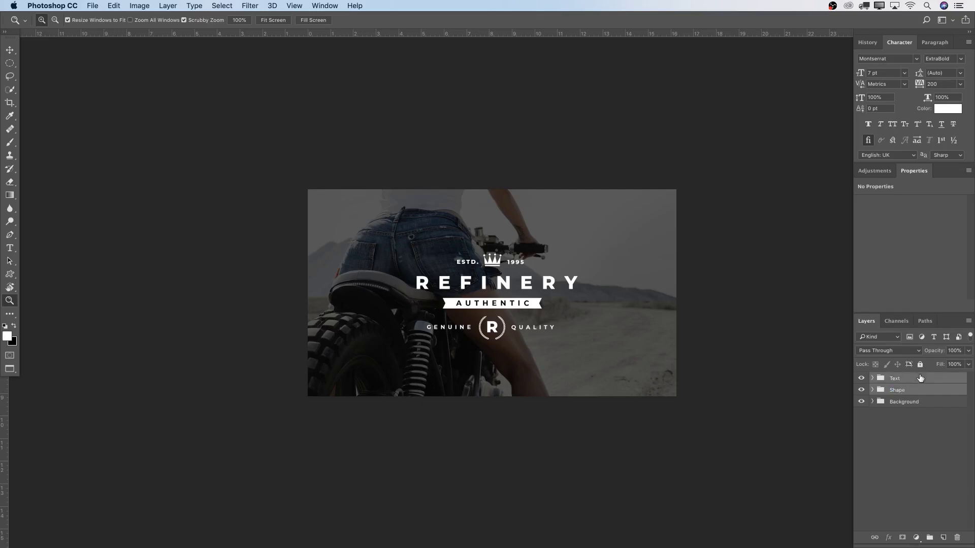
pyautogui.press('super+g')
pyautogui.doubleClick(902, 378)
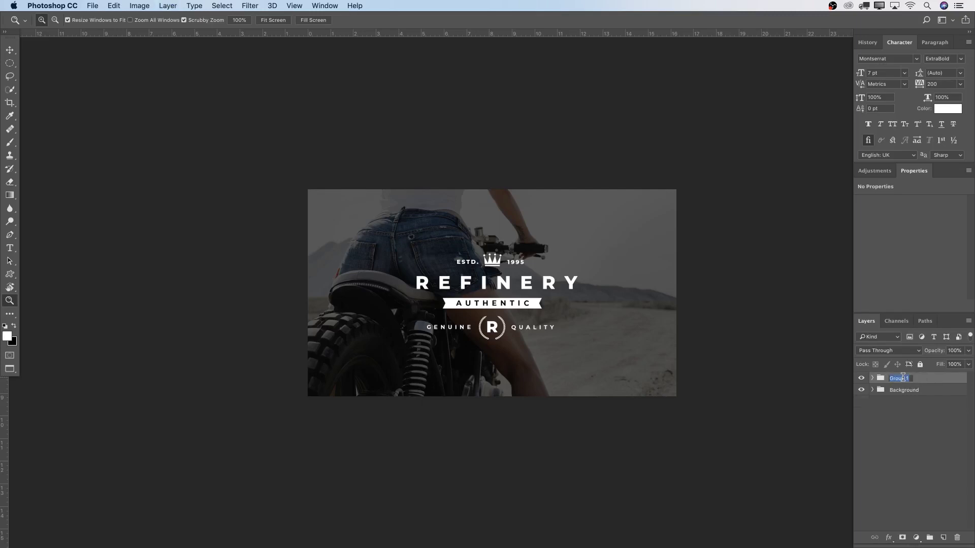
pyautogui.write('Design')
pyautogui.press('Return')
pyautogui.click(872, 390)
pyautogui.click(929, 415)
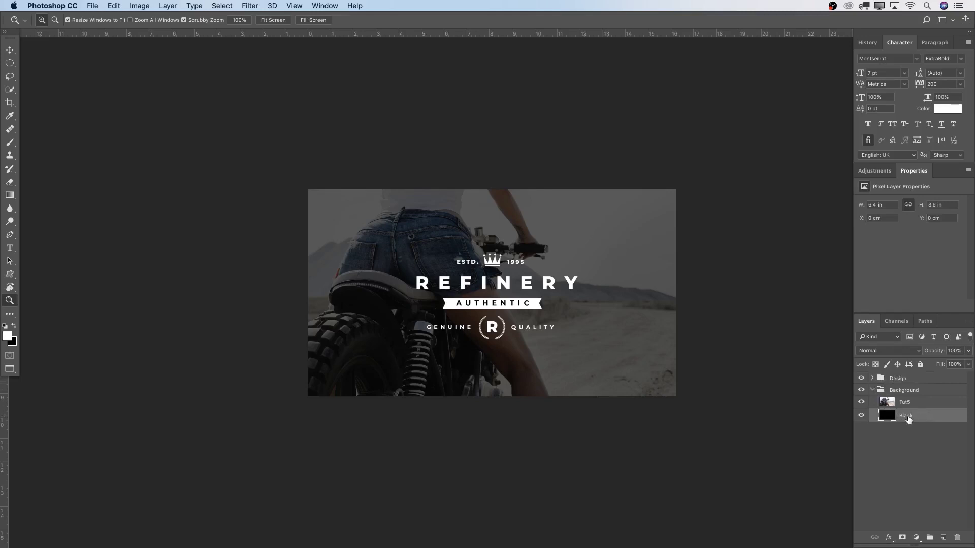
# Fill the Black layer with white and give the Design group a black Color Overlay.
pyautogui.hotkey('alt', 'BackSpace')
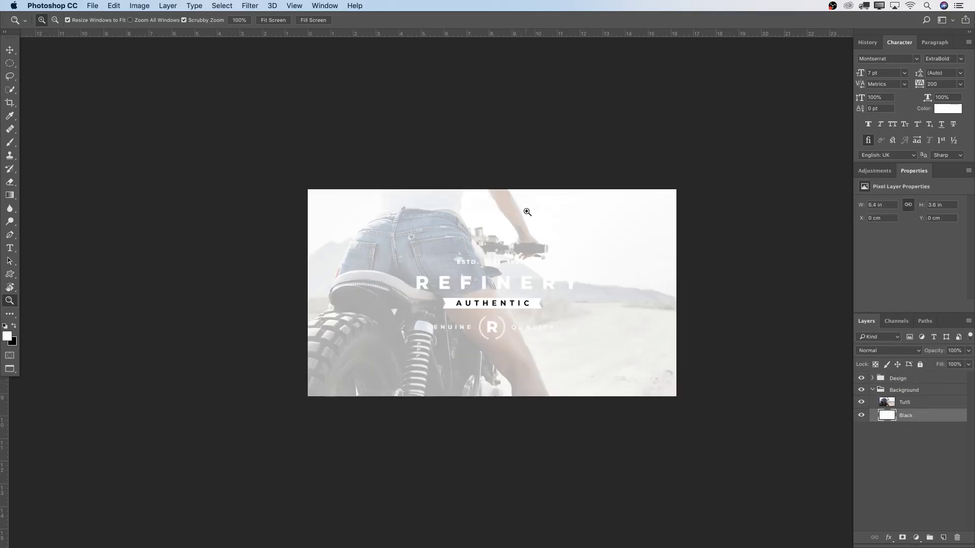
pyautogui.click(873, 390)
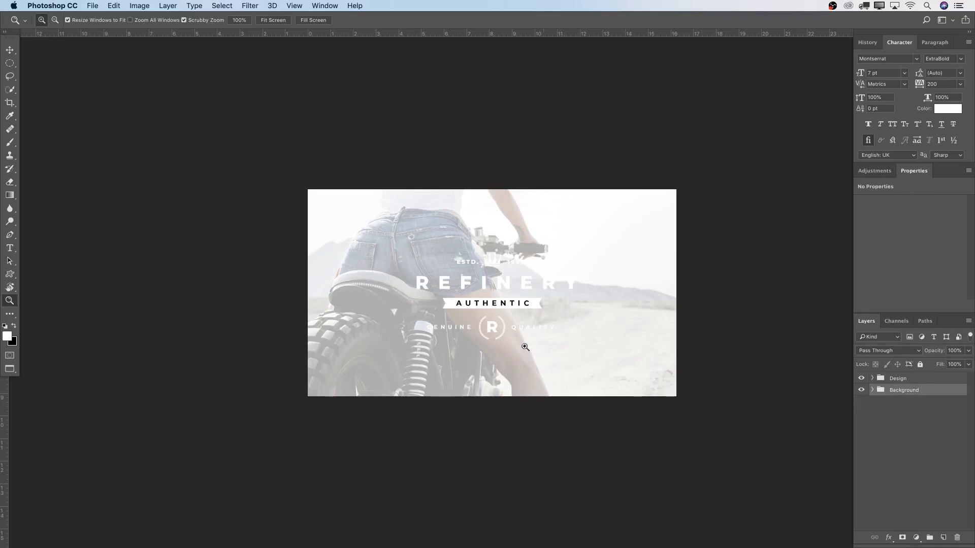
pyautogui.doubleClick(917, 379)
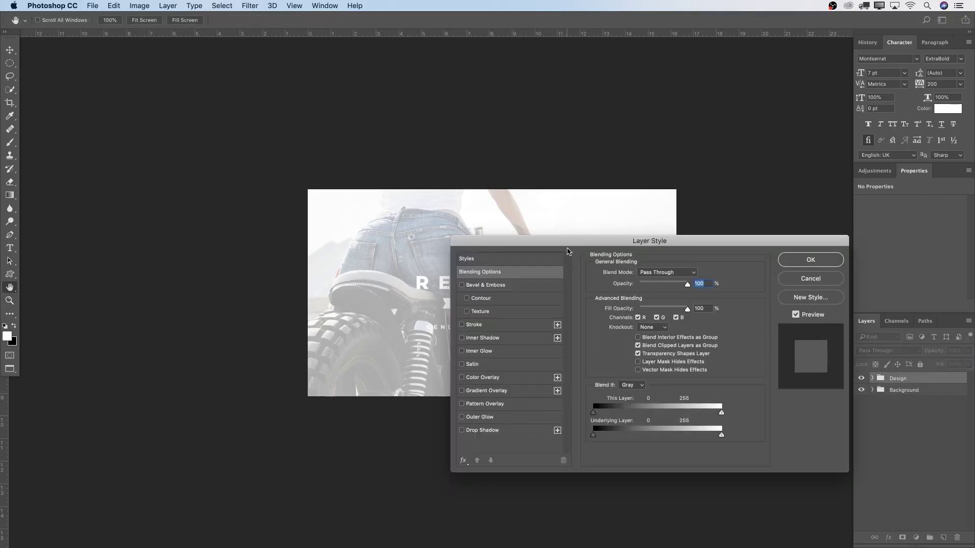
pyautogui.moveTo(567, 242); pyautogui.dragTo(624, 19)
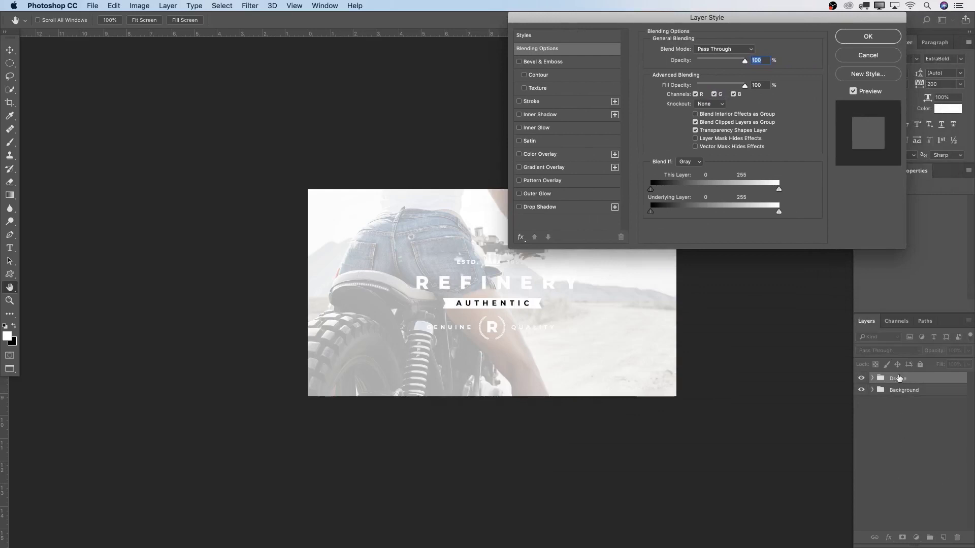
pyautogui.click(536, 154)
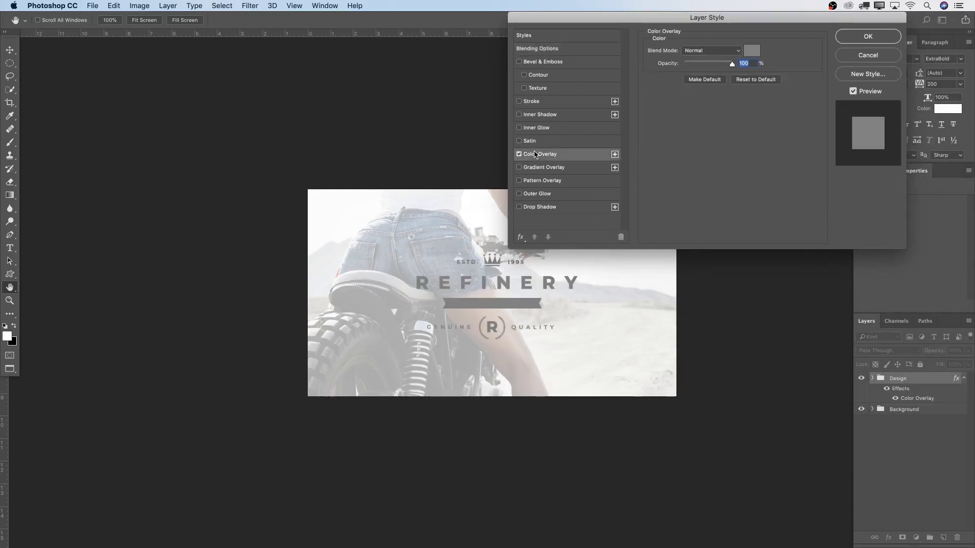
pyautogui.click(759, 52)
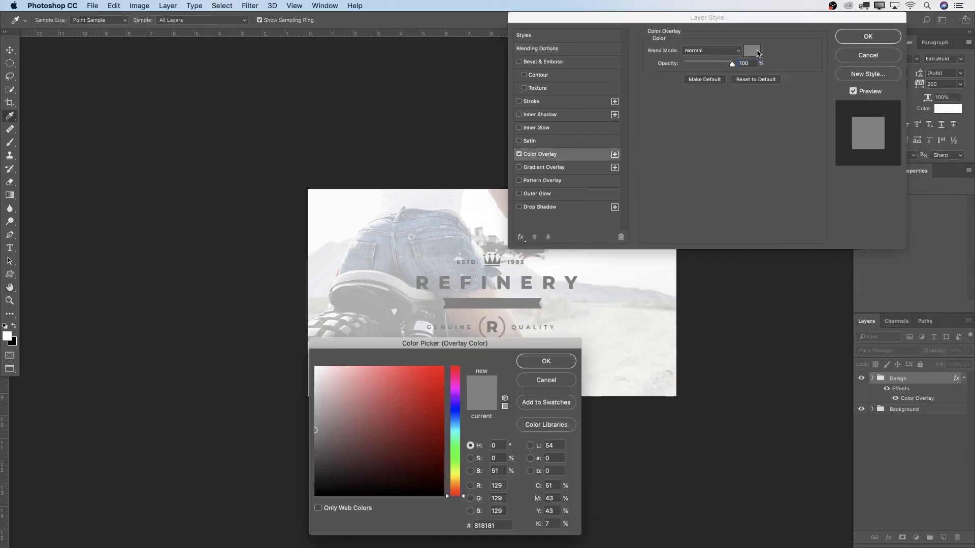
pyautogui.moveTo(398, 440); pyautogui.dragTo(304, 498)
pyautogui.moveTo(380, 351); pyautogui.dragTo(796, 317)
pyautogui.click(931, 328)
pyautogui.click(888, 39)
# Zoom in on the logo and bring up the History panel.
pyautogui.press('z')
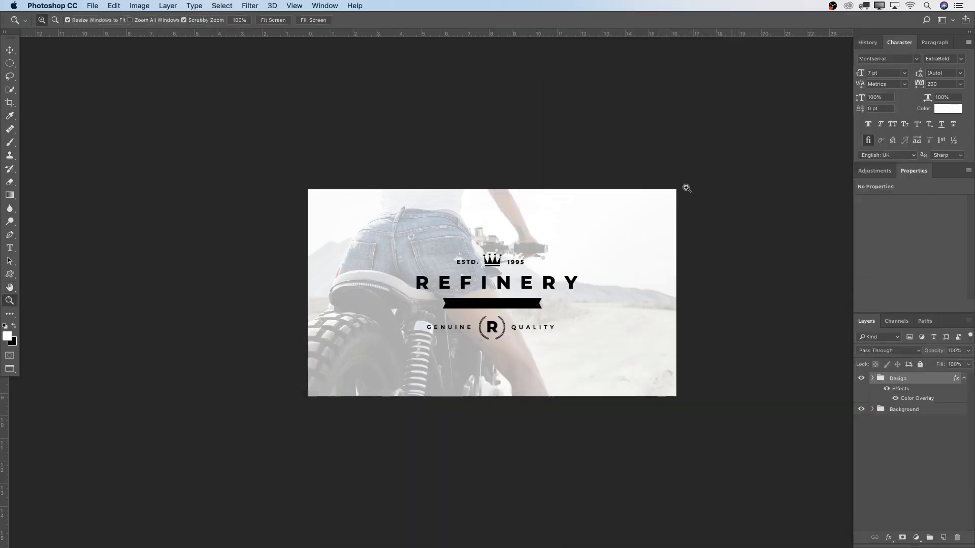
pyautogui.click(528, 282)
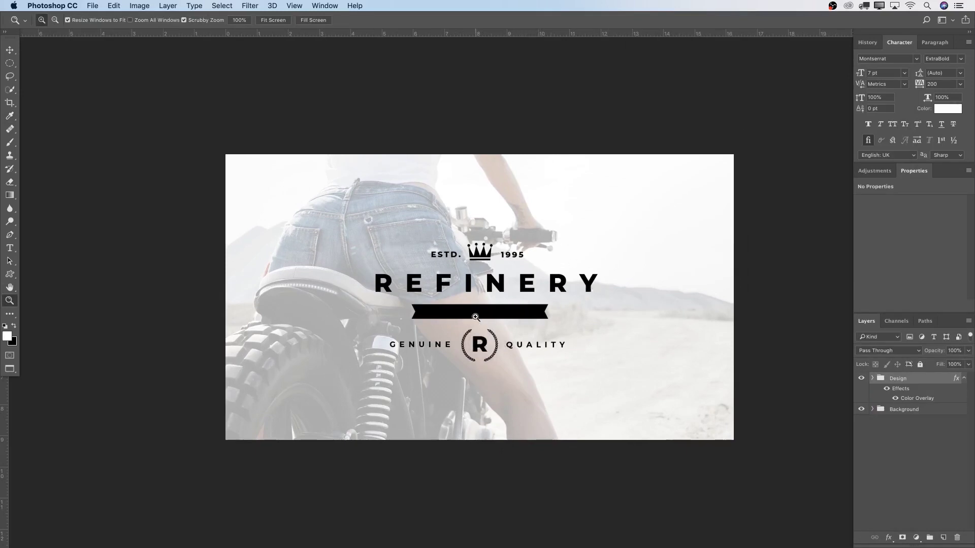
pyautogui.press('t')
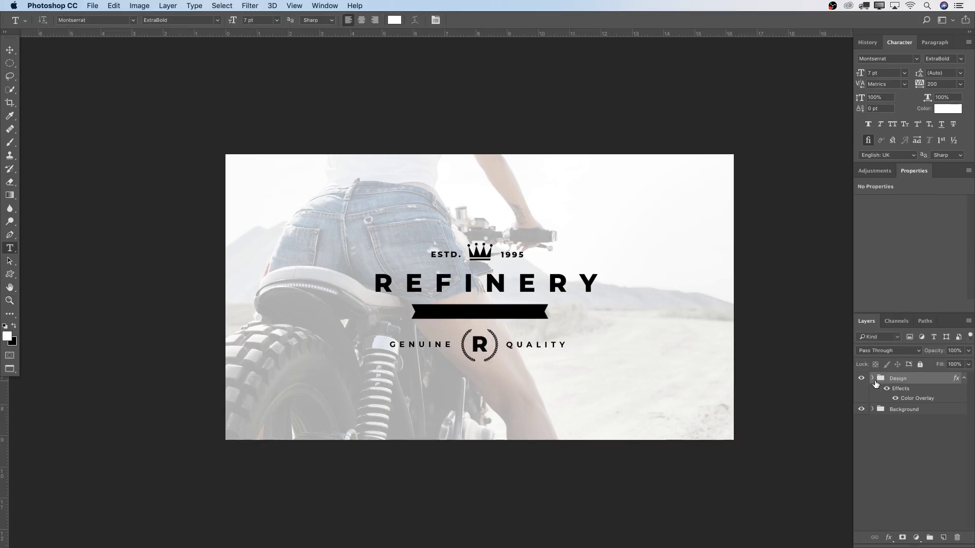
pyautogui.click(867, 42)
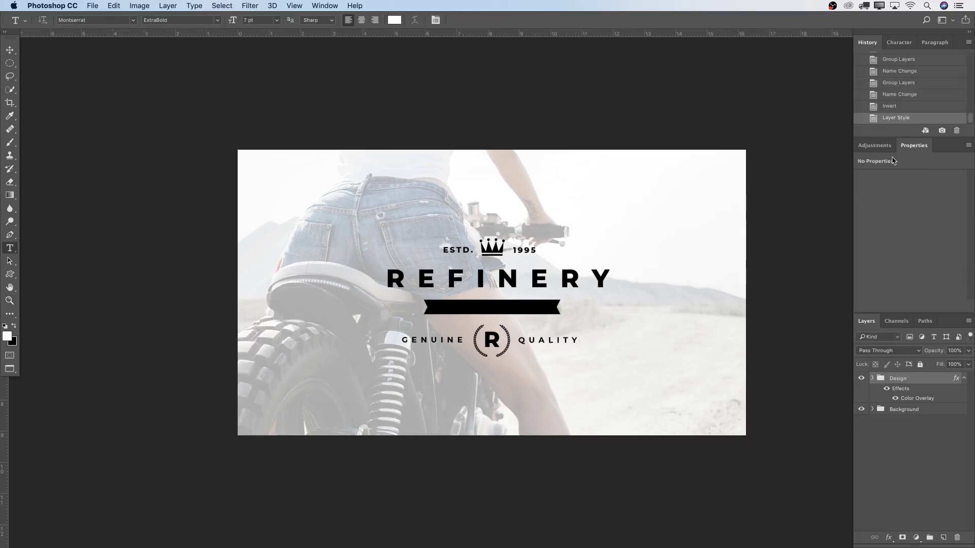
# Step back in History to before the colour overlay and inversion.
pyautogui.click(895, 104)
pyautogui.click(895, 98)
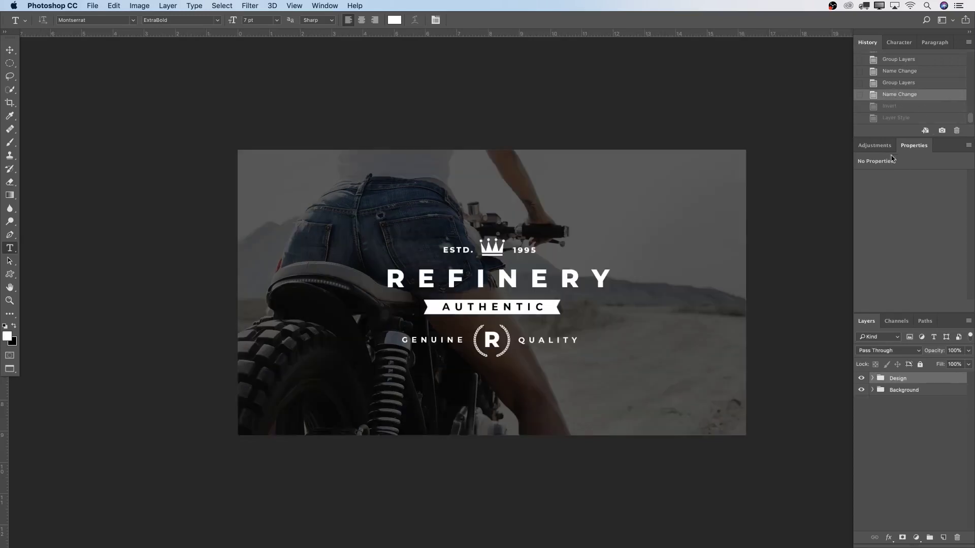
pyautogui.press('z')
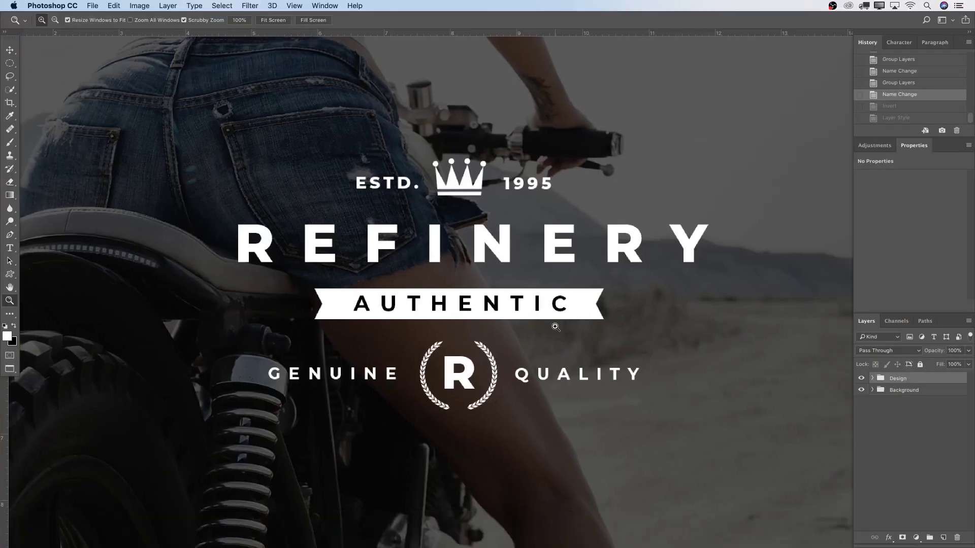
# Load the AUTHENTIC letters as a selection and hide the AUTHENTIC text layer.
pyautogui.press('t')
pyautogui.click(603, 310)
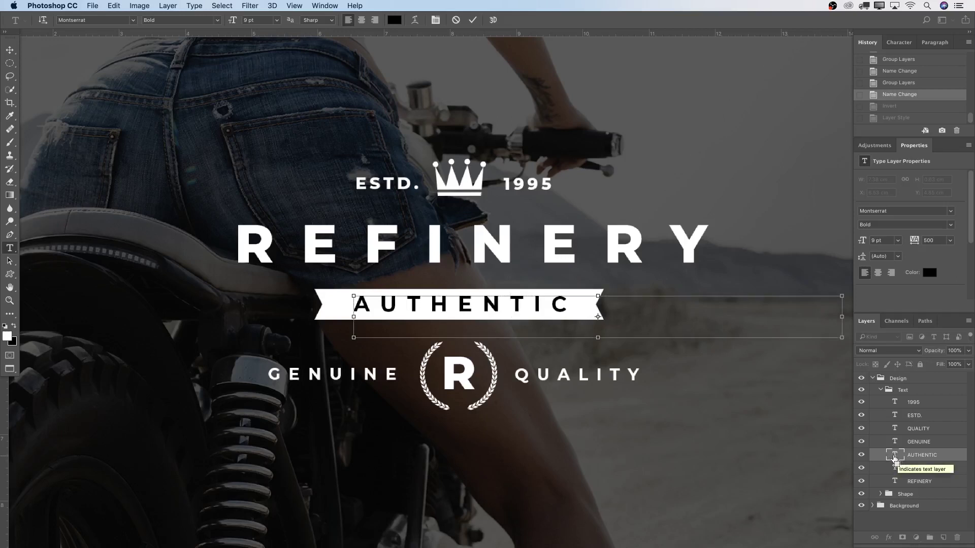
pyautogui.keyDown('super'); pyautogui.click(893, 458); pyautogui.keyUp('super')
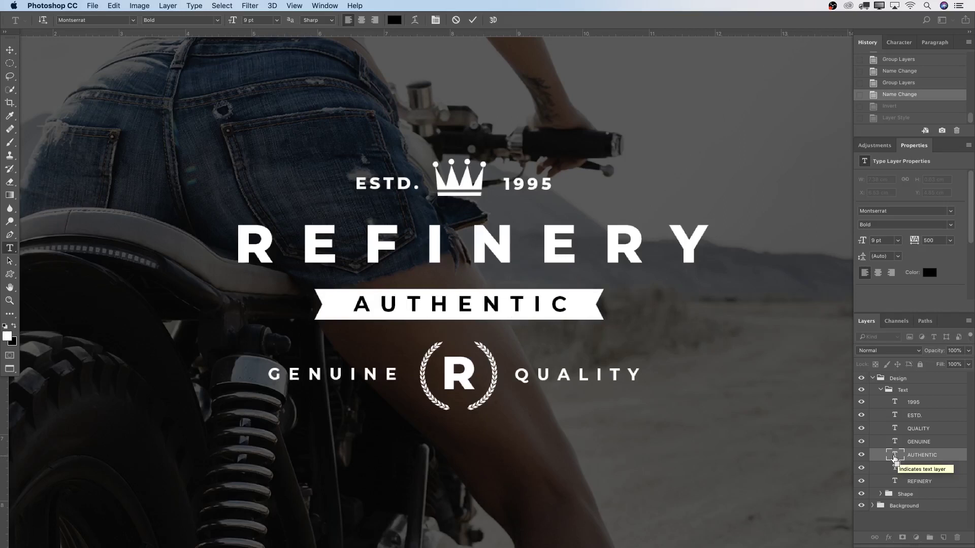
pyautogui.press('z')
pyautogui.moveTo(536, 308); pyautogui.dragTo(558, 305)
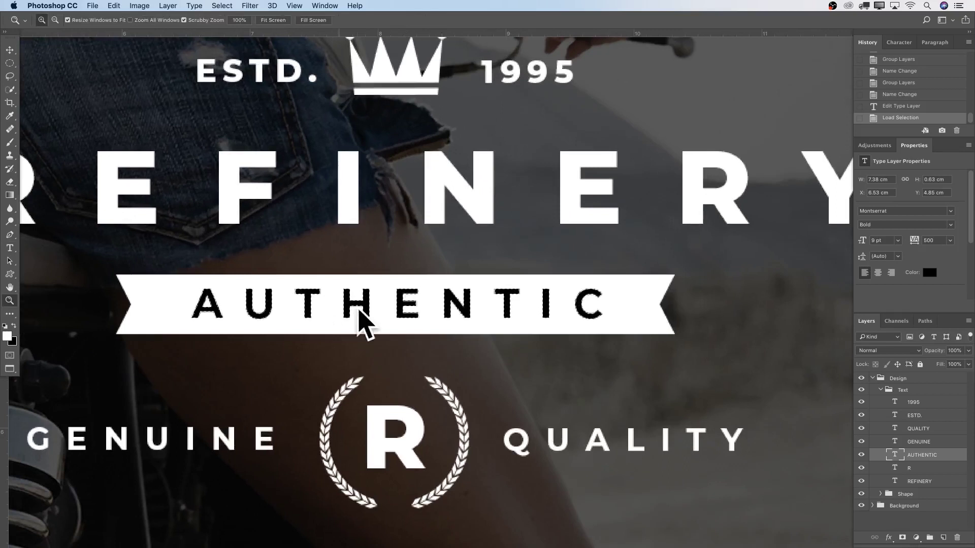
pyautogui.moveTo(573, 316); pyautogui.dragTo(551, 347)
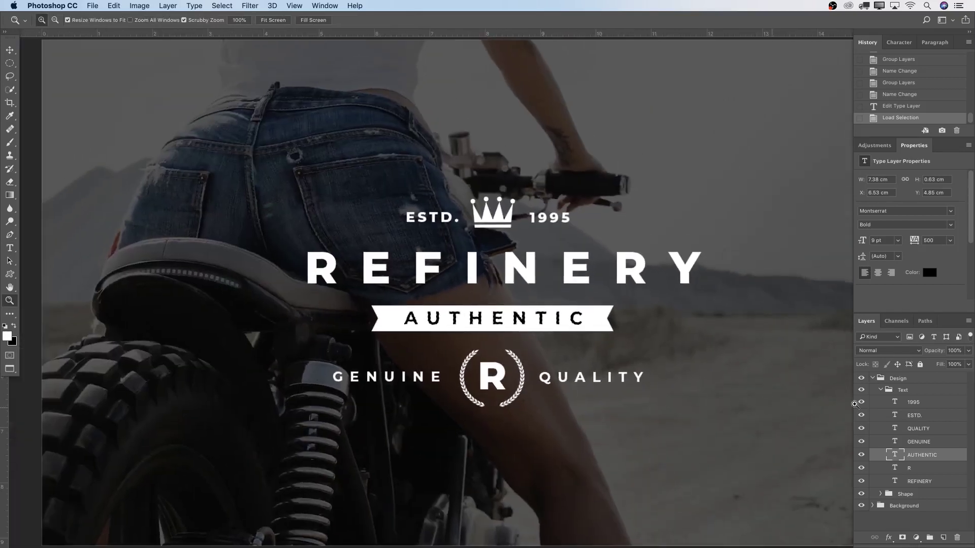
pyautogui.click(863, 457)
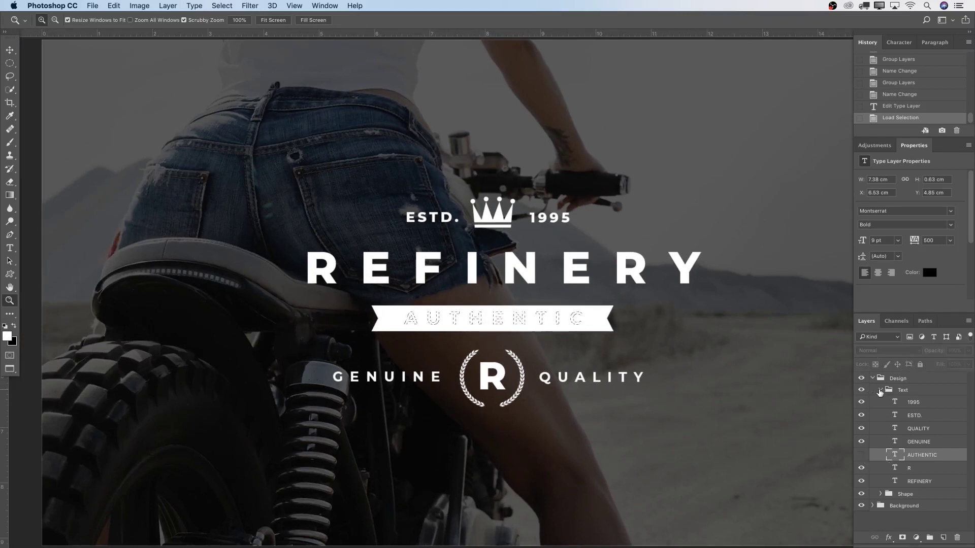
# Show the white banner shape, Shape 1, and rasterize it.
pyautogui.click(889, 393)
pyautogui.click(881, 389)
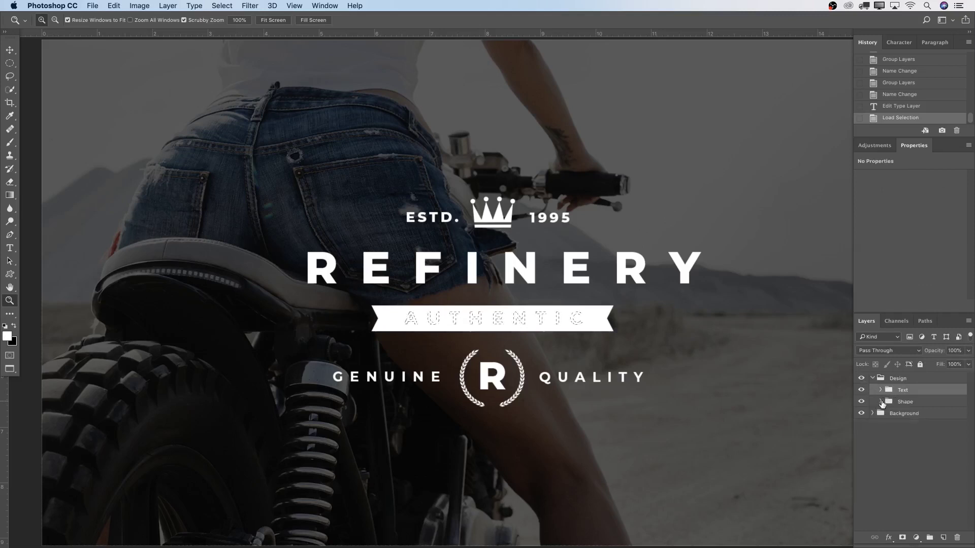
pyautogui.click(881, 402)
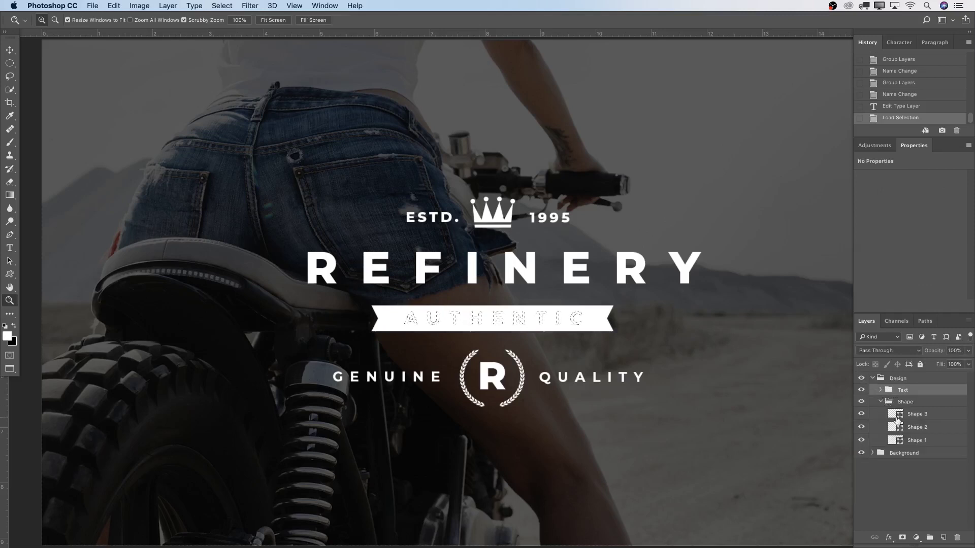
pyautogui.click(861, 440)
pyautogui.rightClick(923, 441)
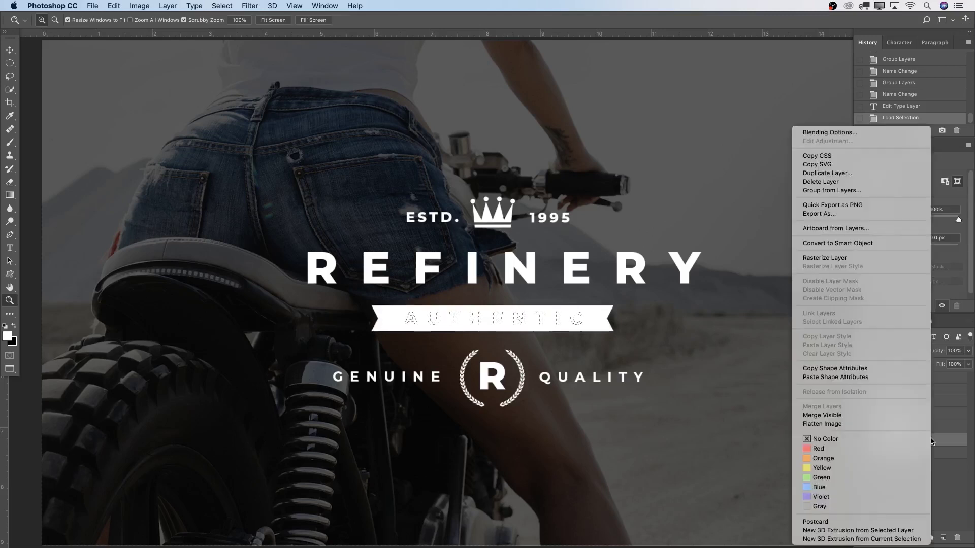
pyautogui.click(849, 260)
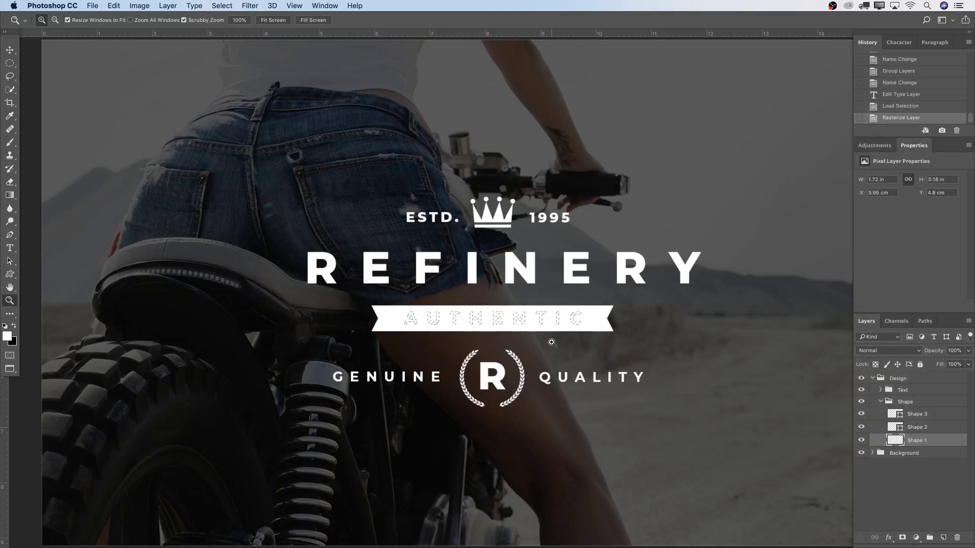
# Delete the AUTHENTIC letters from the banner, deselect, and inspect the cut-out.
pyautogui.press('Delete')
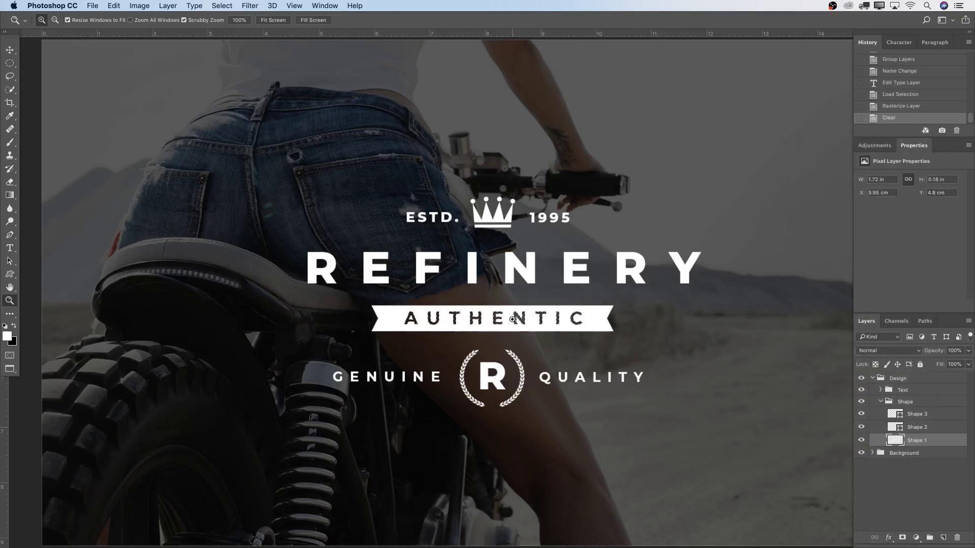
pyautogui.click(475, 320)
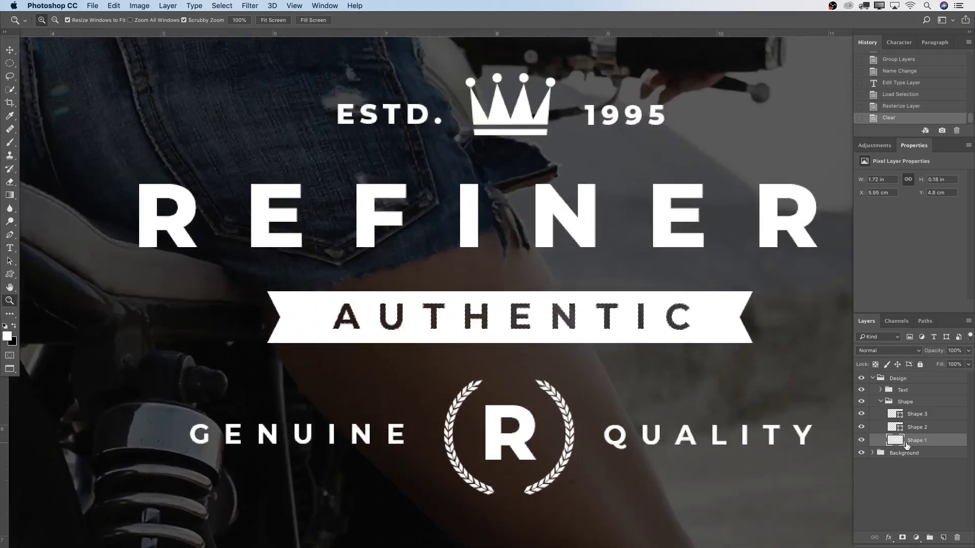
pyautogui.press('super+d')
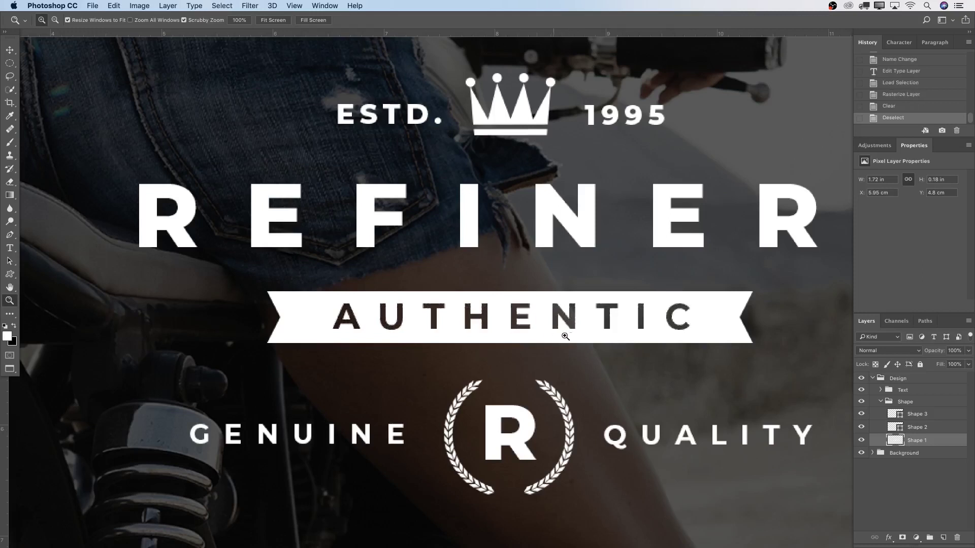
pyautogui.keyDown('alt'); pyautogui.click(624, 322); pyautogui.keyUp('alt')
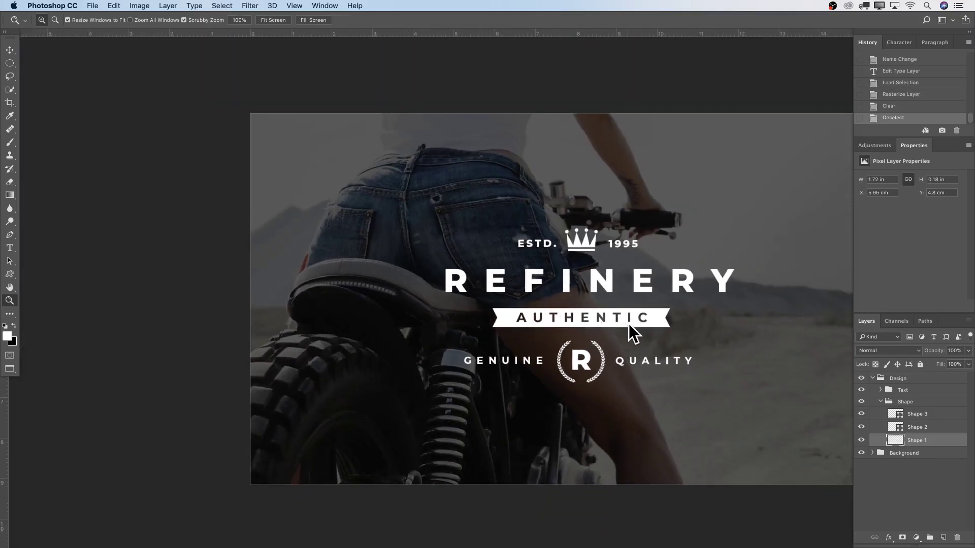
pyautogui.click(610, 325)
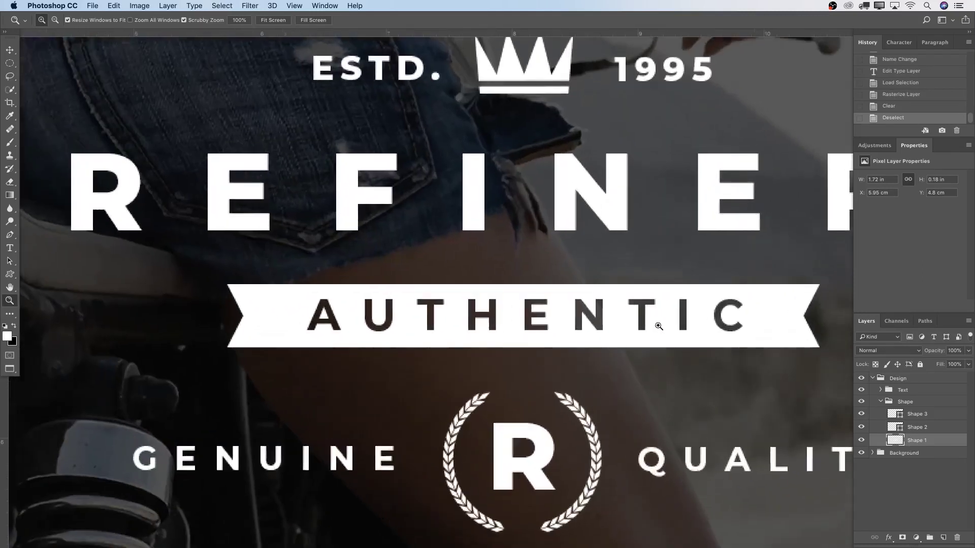
pyautogui.keyDown('alt'); pyautogui.click(611, 326); pyautogui.keyUp('alt')
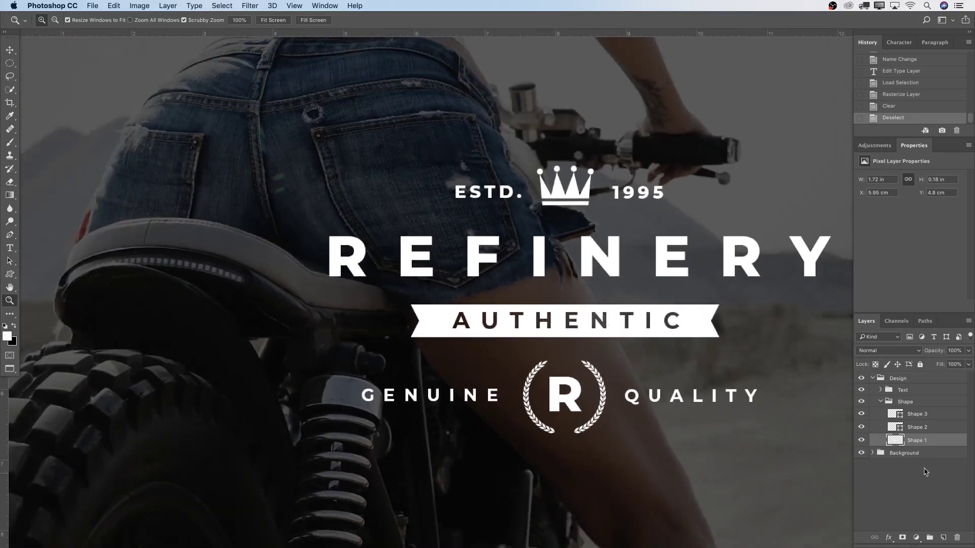
pyautogui.click(943, 538)
pyautogui.moveTo(914, 442); pyautogui.dragTo(905, 455)
pyautogui.press('m')
pyautogui.moveTo(392, 296); pyautogui.dragTo(459, 387)
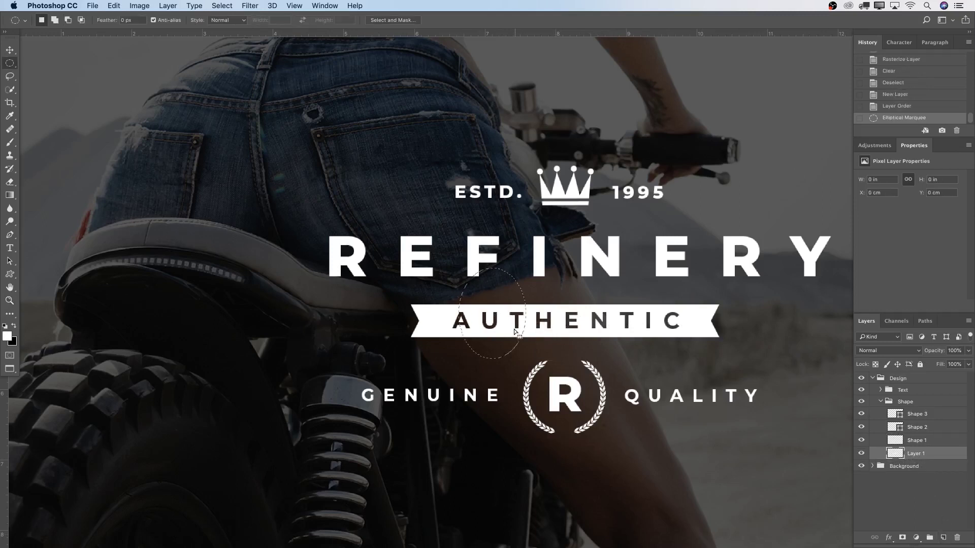
pyautogui.moveTo(426, 302)
pyautogui.mouseDown()
pyautogui.moveTo(383, 294)
pyautogui.moveTo(405, 304)
pyautogui.mouseUp()
pyautogui.rightClick(392, 311)
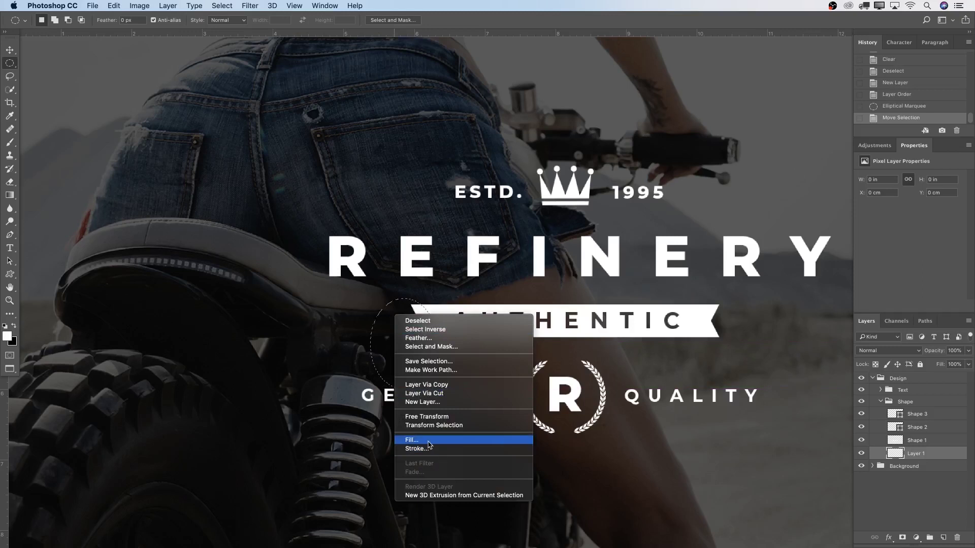
pyautogui.click(429, 437)
pyautogui.click(479, 222)
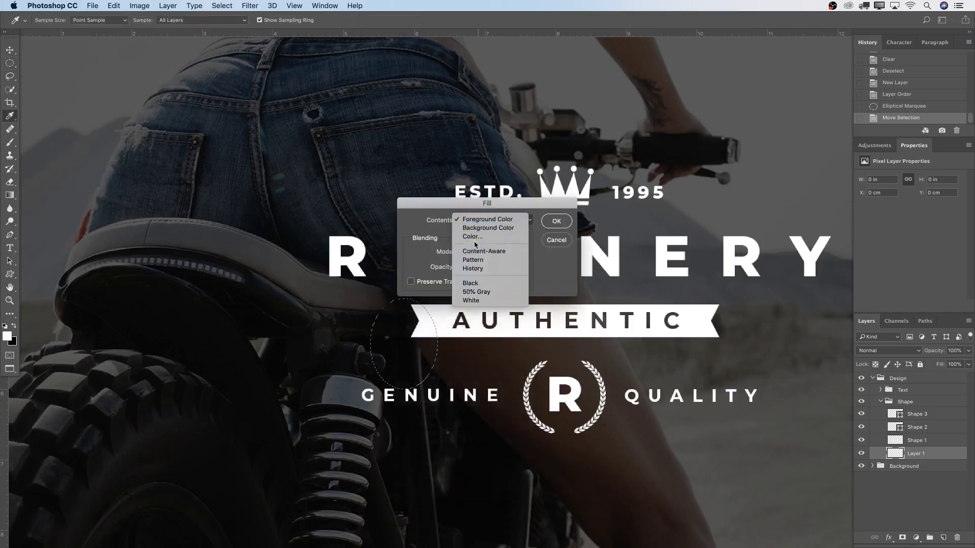
pyautogui.click(473, 237)
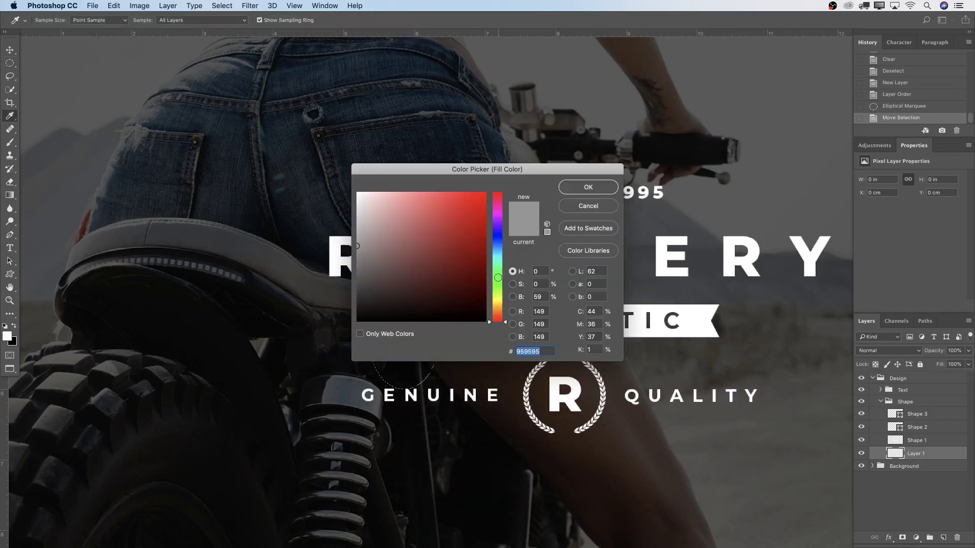
pyautogui.click(595, 188)
pyautogui.click(554, 219)
pyautogui.press('super+d')
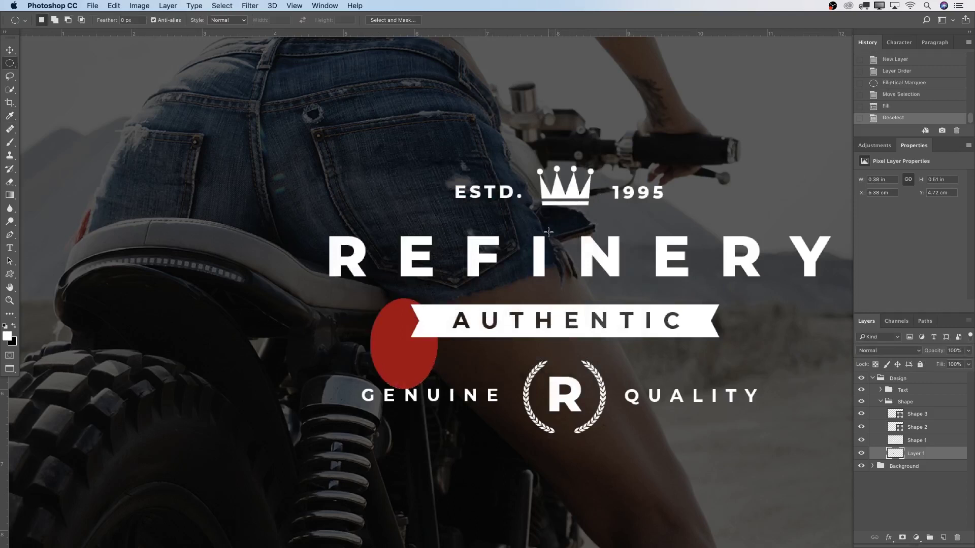
pyautogui.press('v')
pyautogui.moveTo(394, 352); pyautogui.dragTo(549, 340)
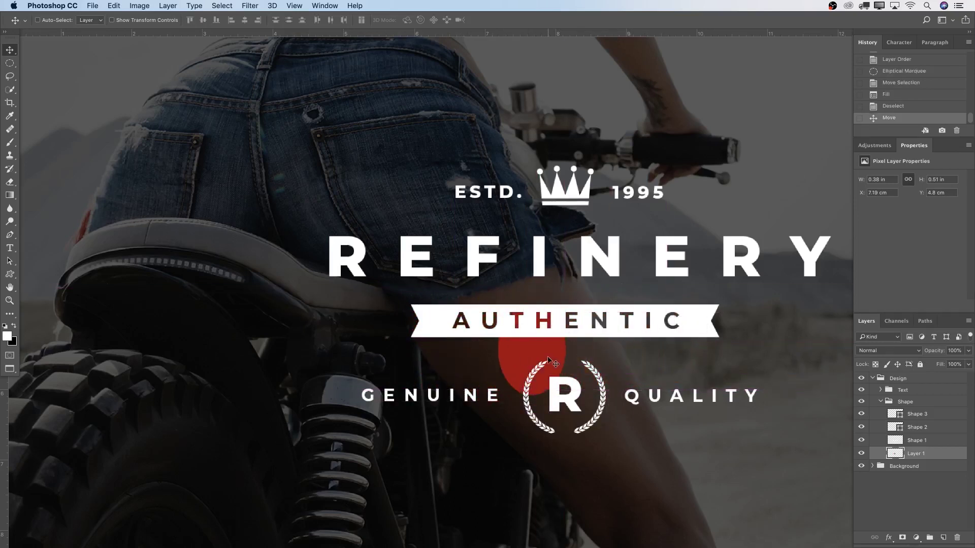
pyautogui.press('Delete')
pyautogui.press('z')
pyautogui.keyDown('alt'); pyautogui.click(561, 305); pyautogui.keyUp('alt')
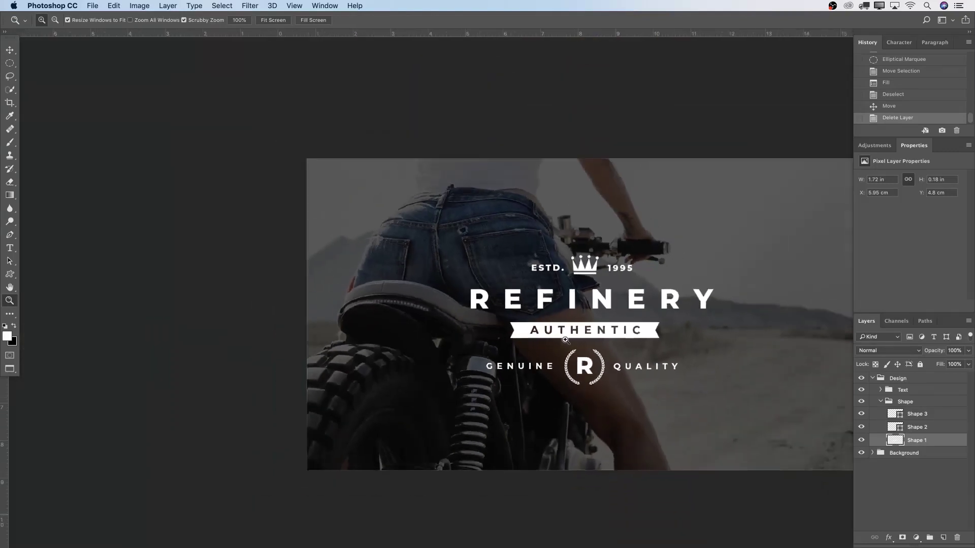
pyautogui.click(504, 302)
pyautogui.moveTo(549, 314); pyautogui.dragTo(571, 328)
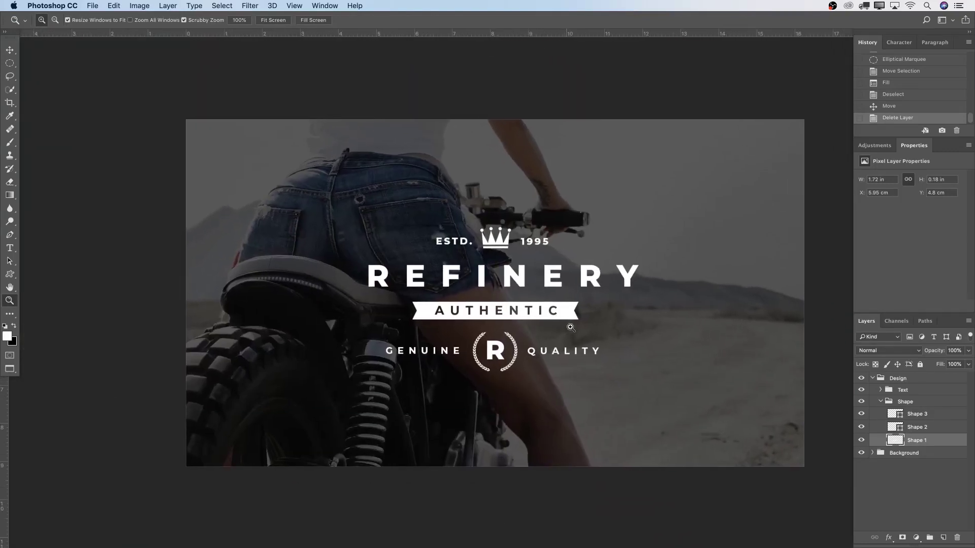
pyautogui.click(884, 405)
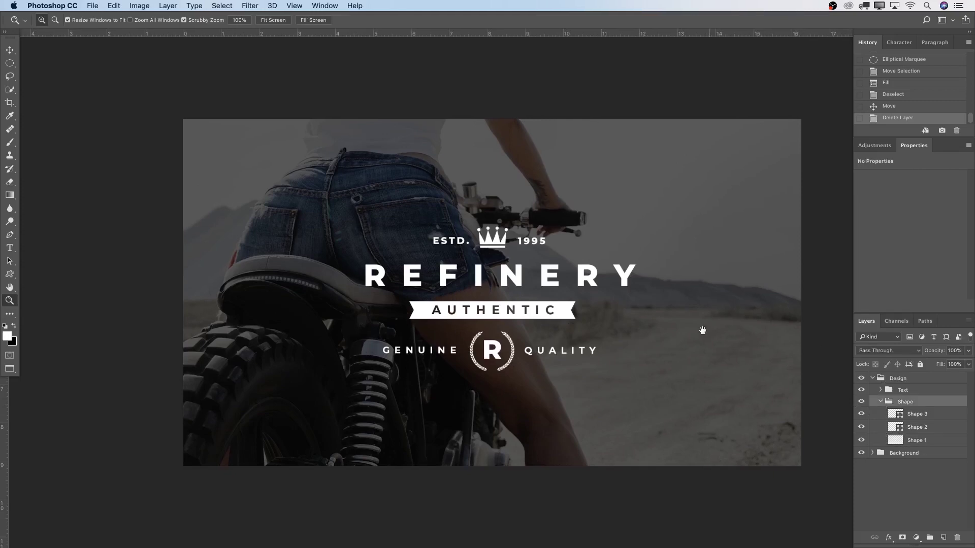
pyautogui.hscroll(2, 657, 329)
pyautogui.scroll(1, 624, 318)
pyautogui.hscroll(2, 624, 318)
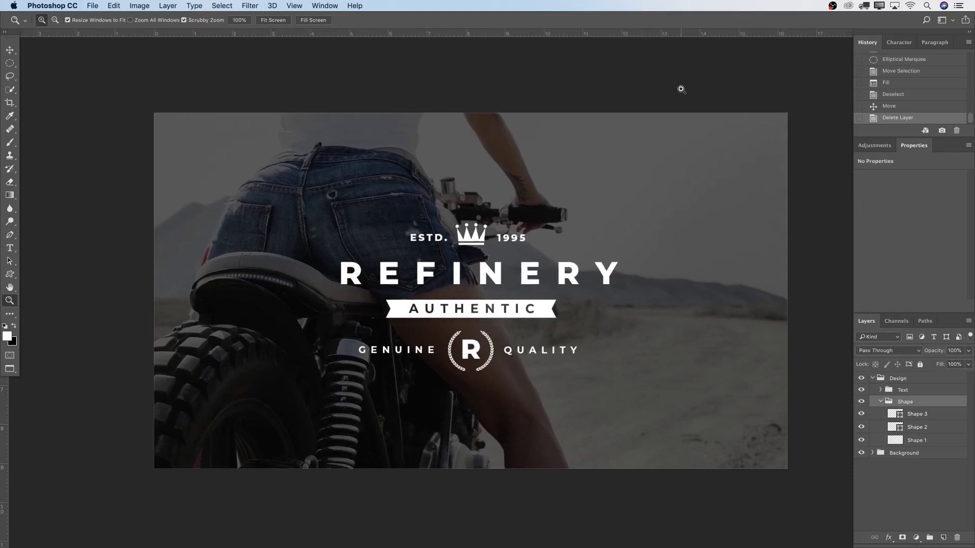